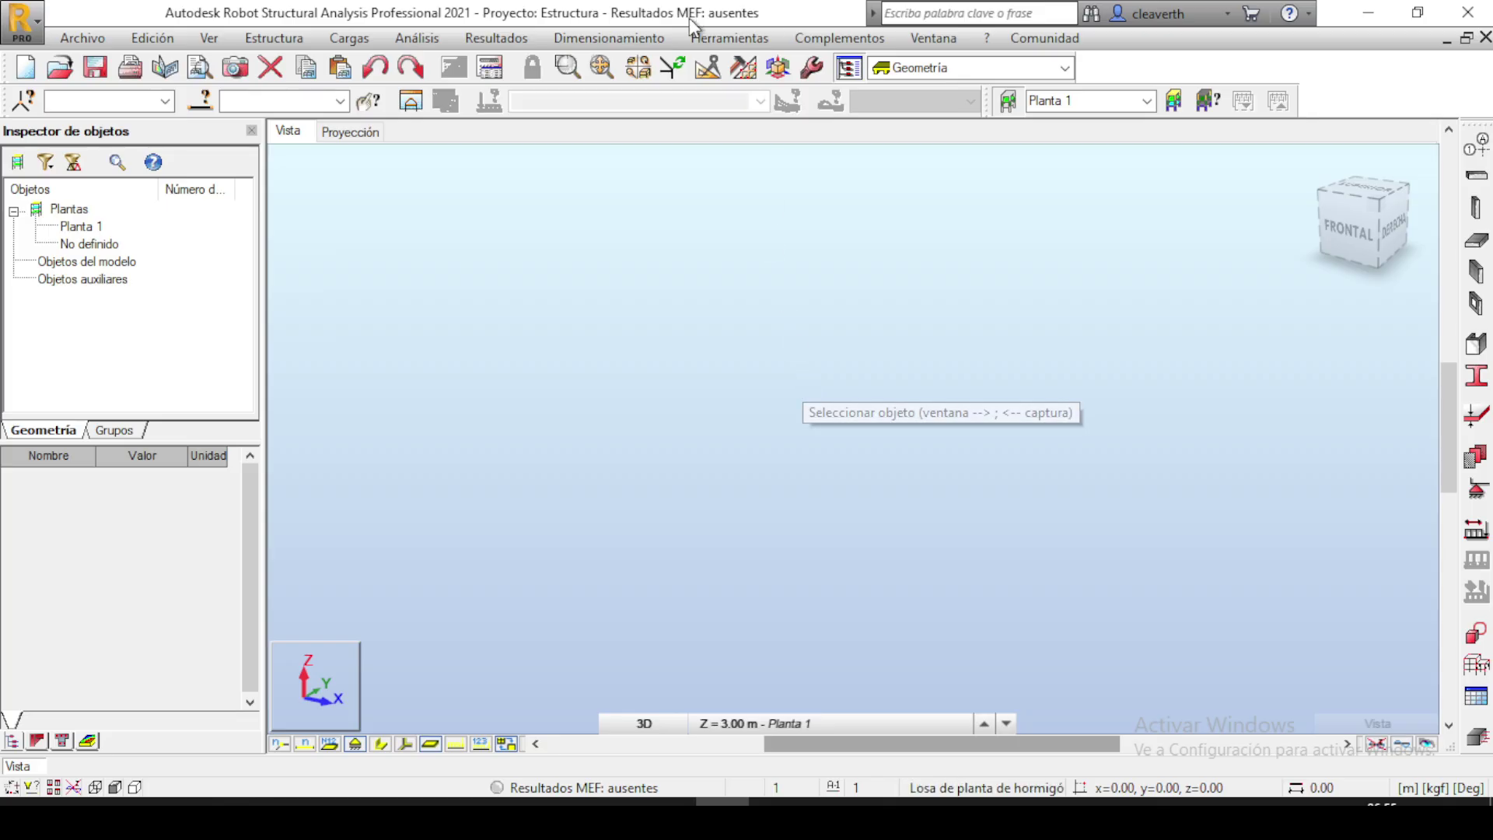
left_click(729, 35)
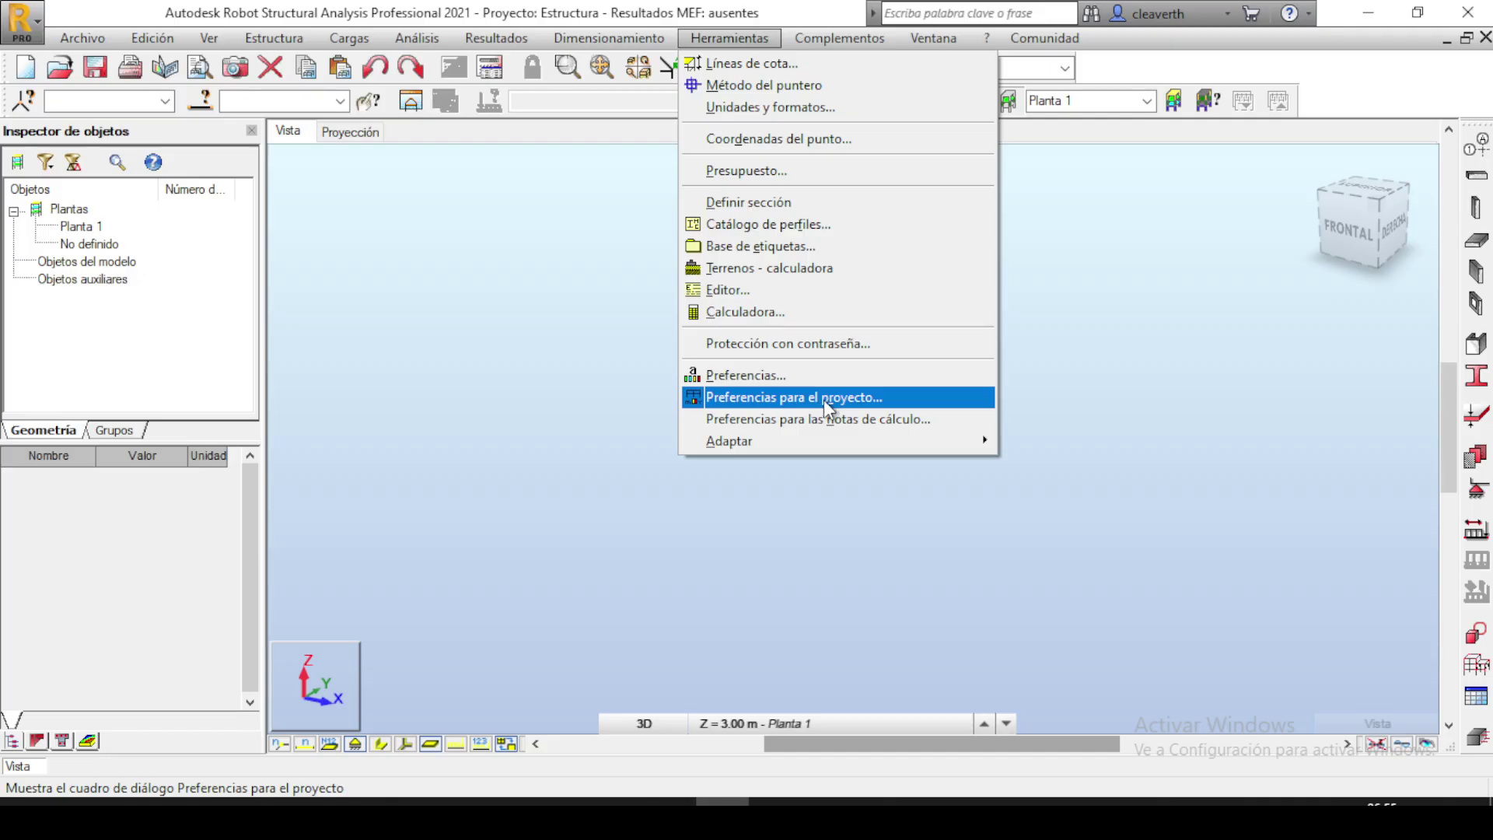
left_click(725, 375)
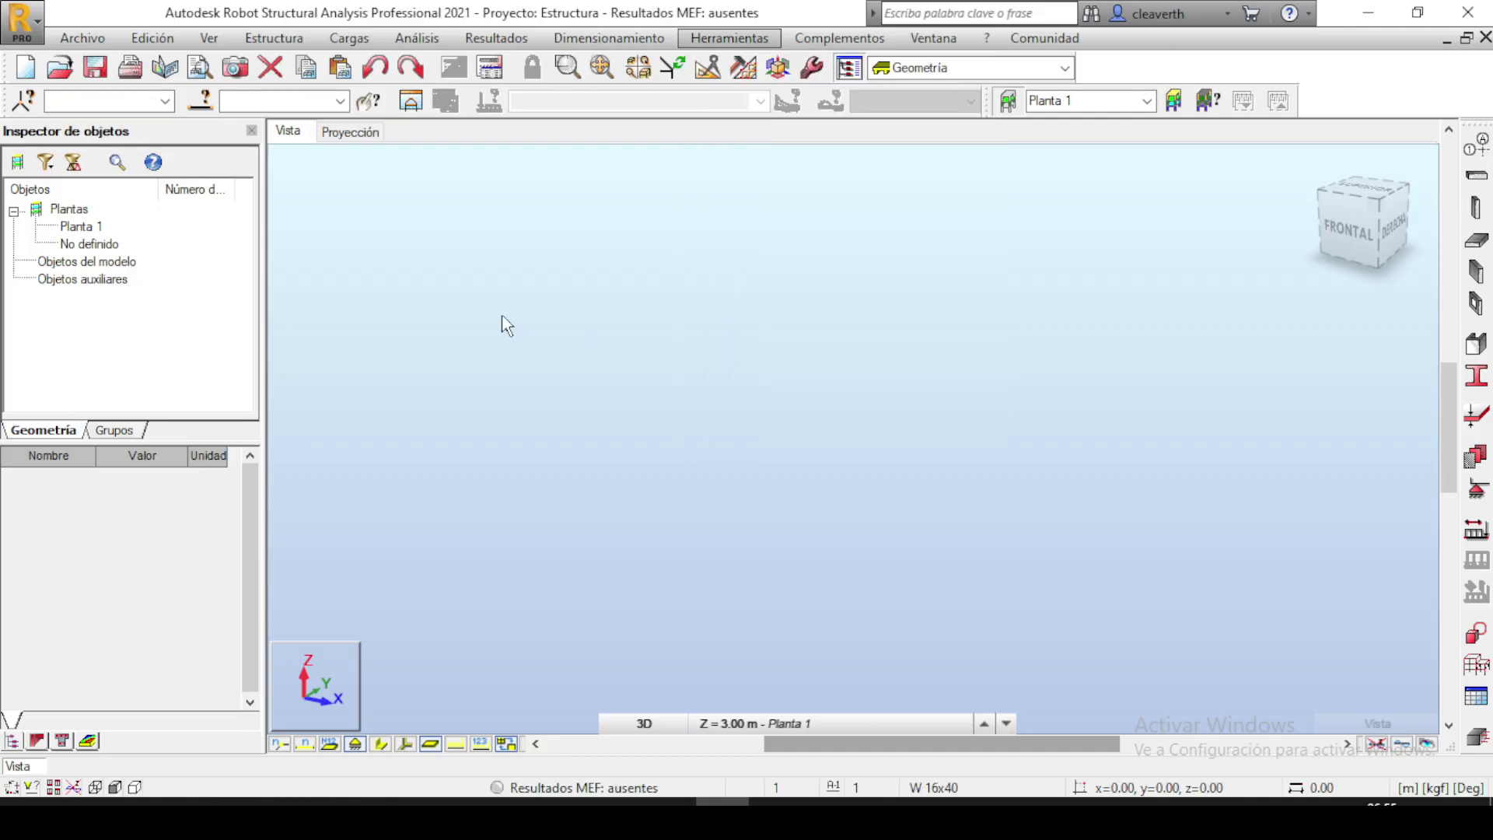
left_click(813, 69)
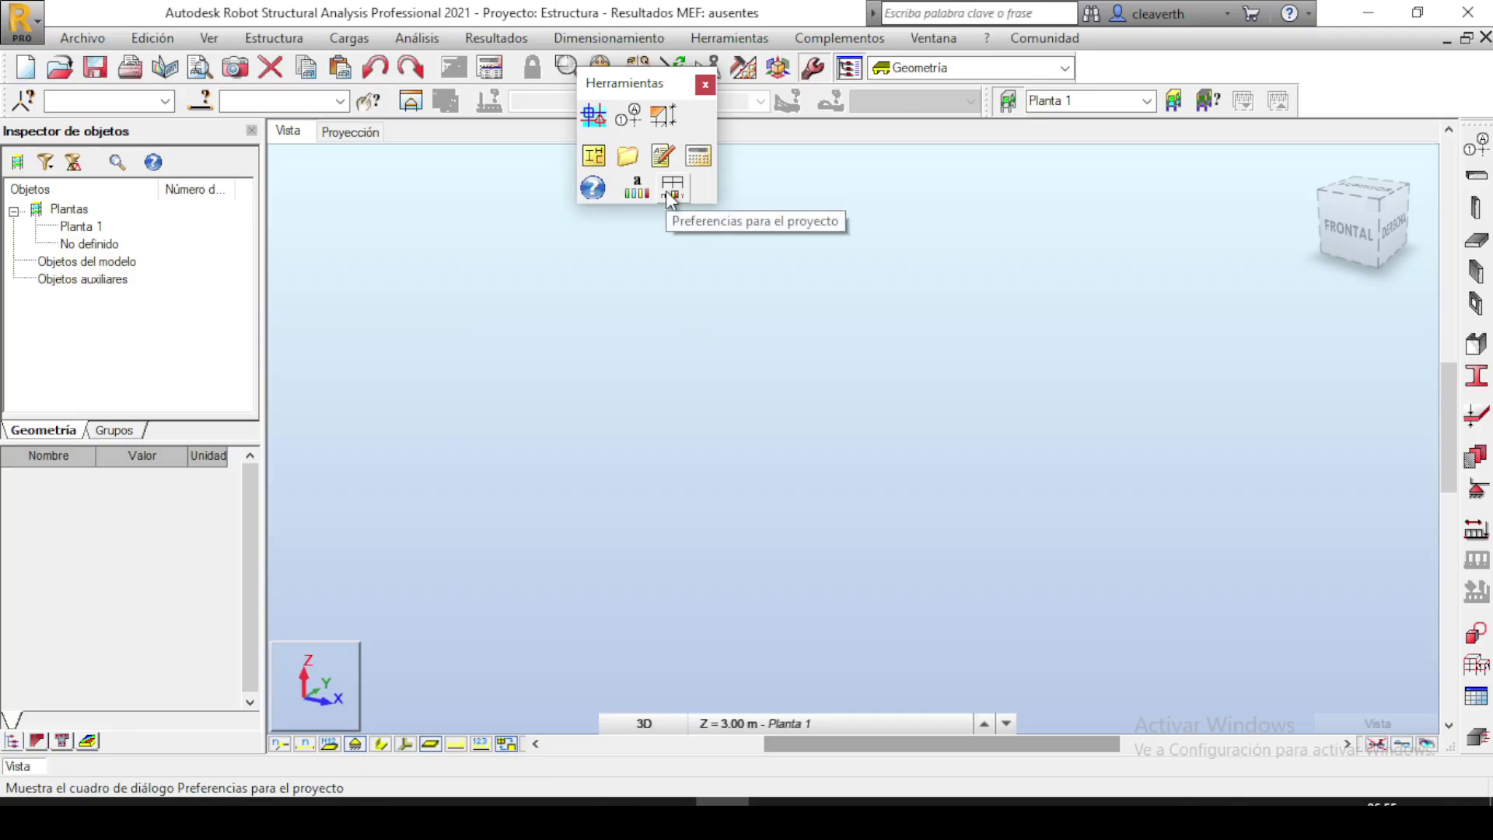
left_click(706, 84)
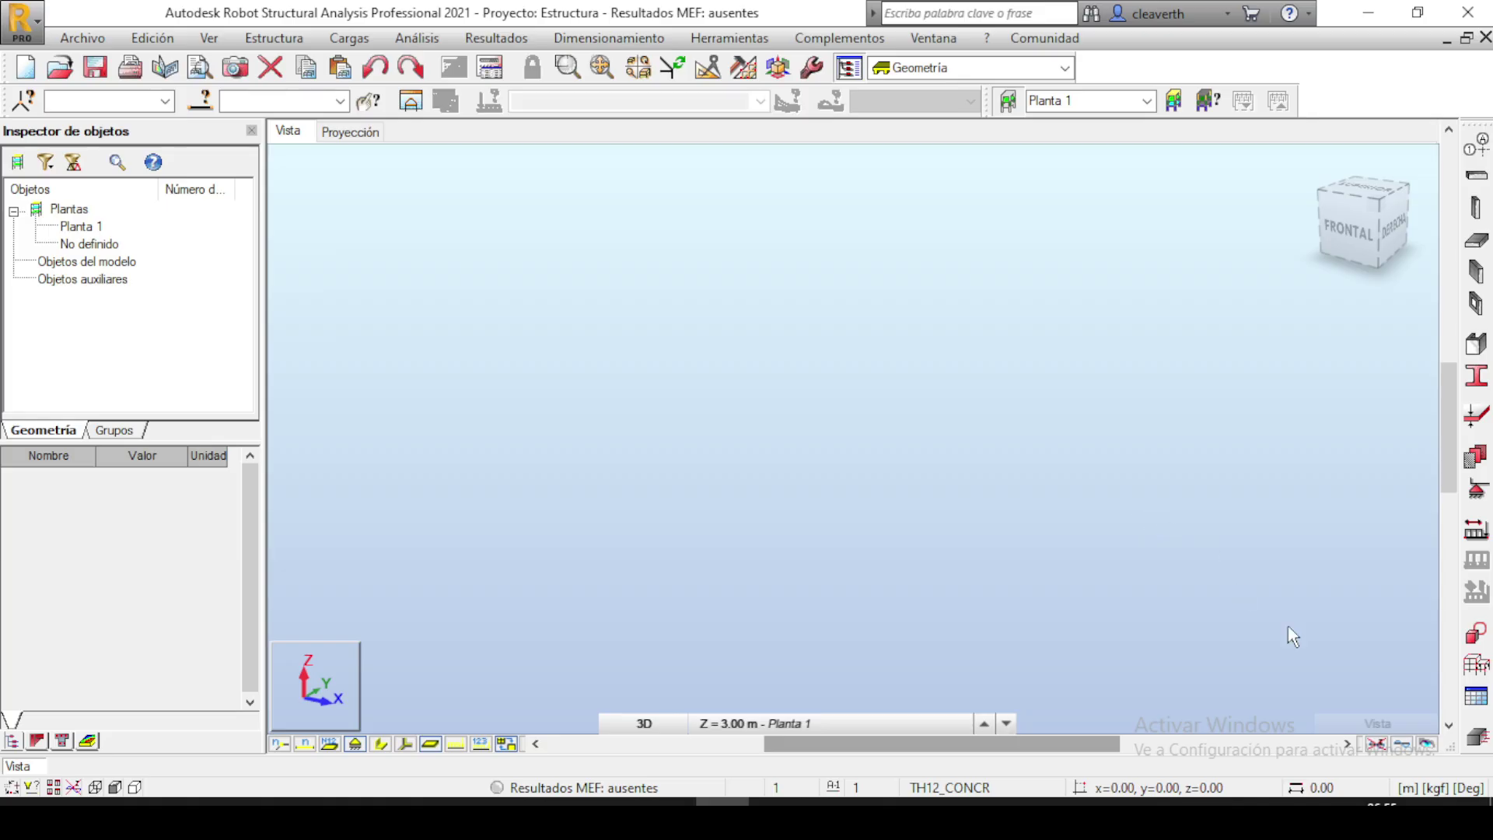
Open the project preferences and reset the A36 & f'c250 preference set to the default parameters.
left_click(1441, 788)
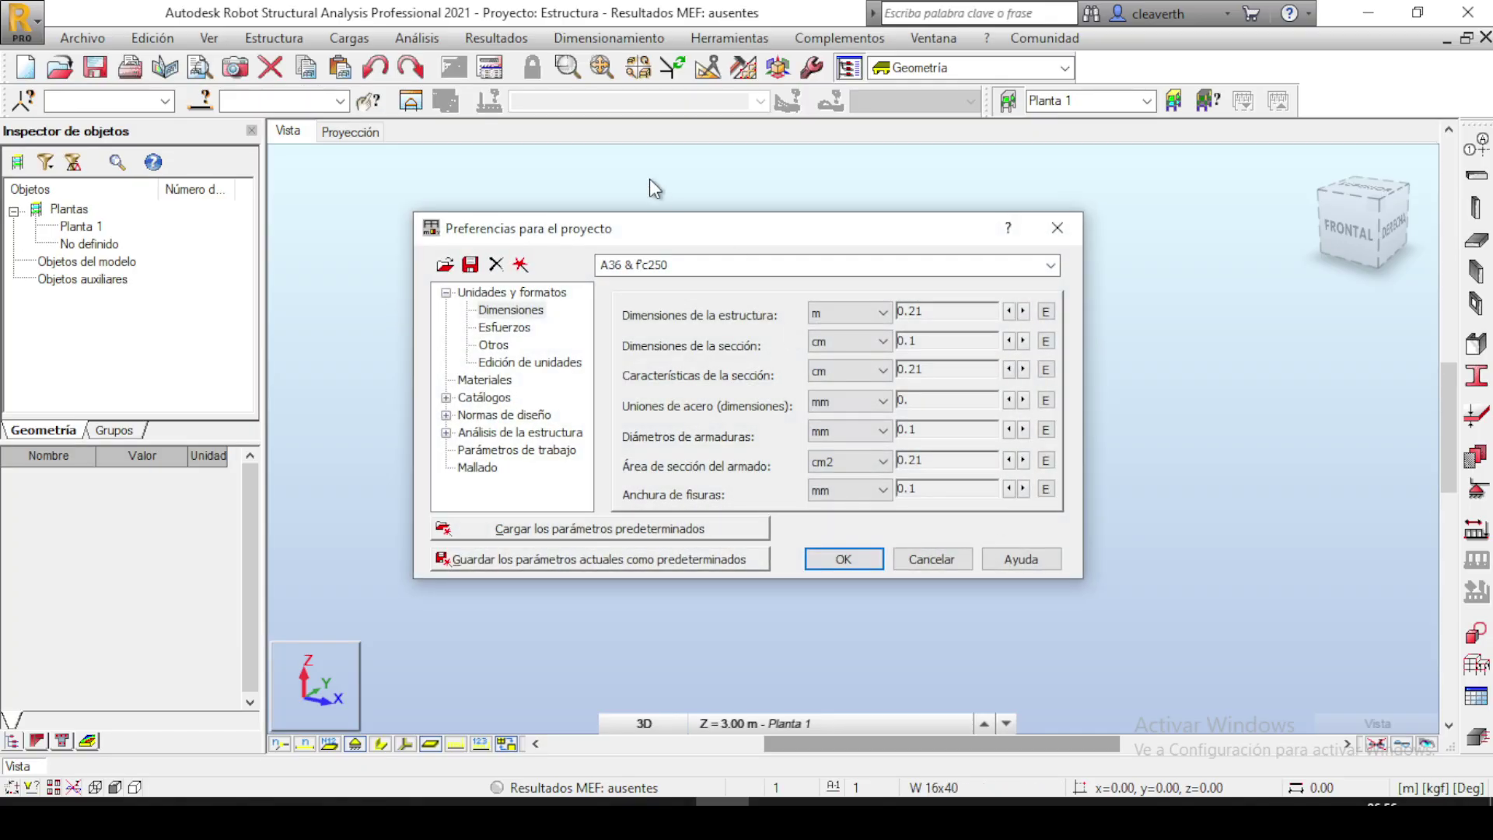
left_click_drag(697, 236, 686, 174)
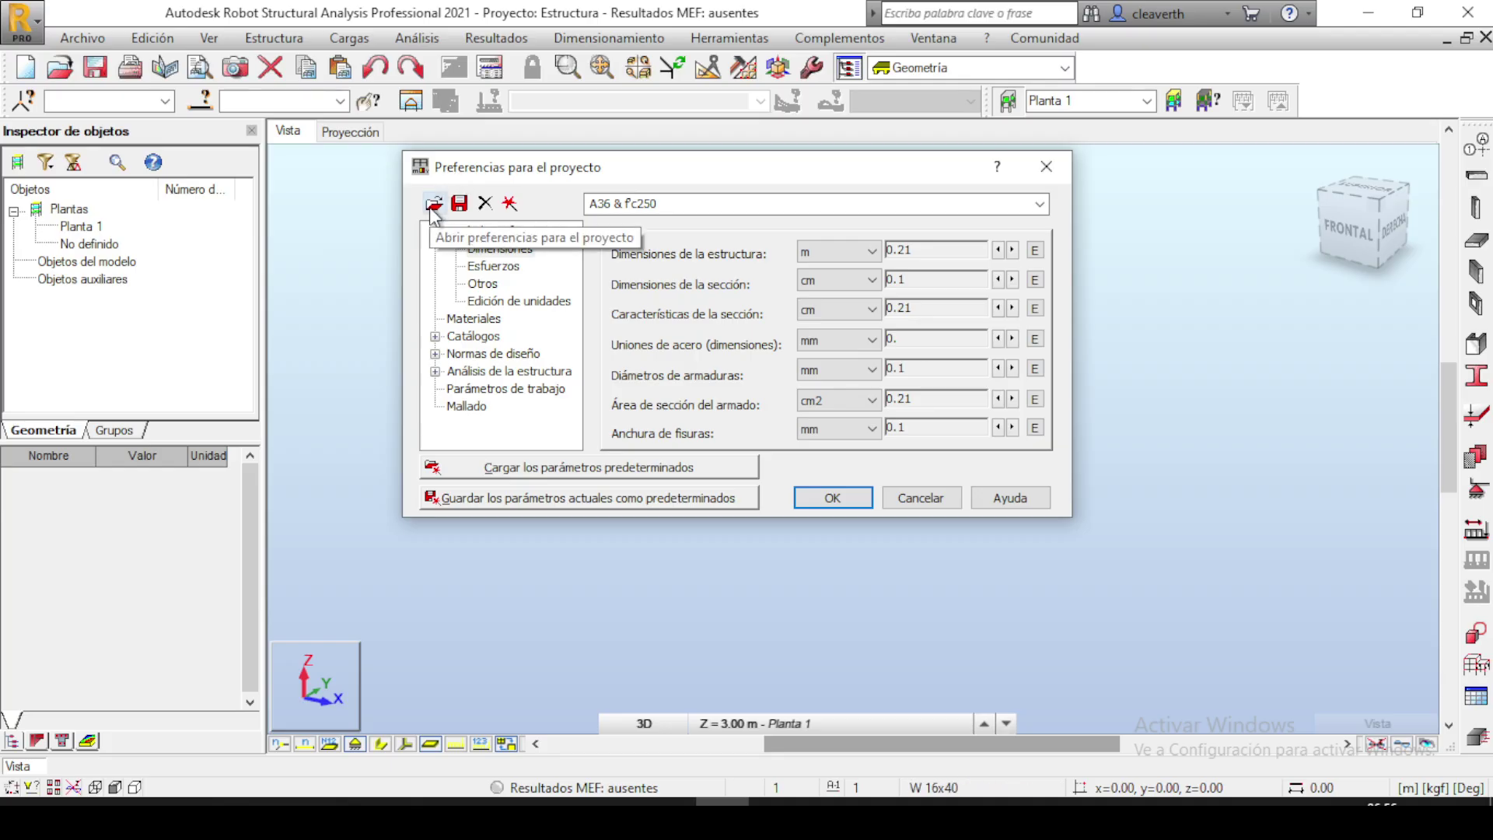
left_click(510, 203)
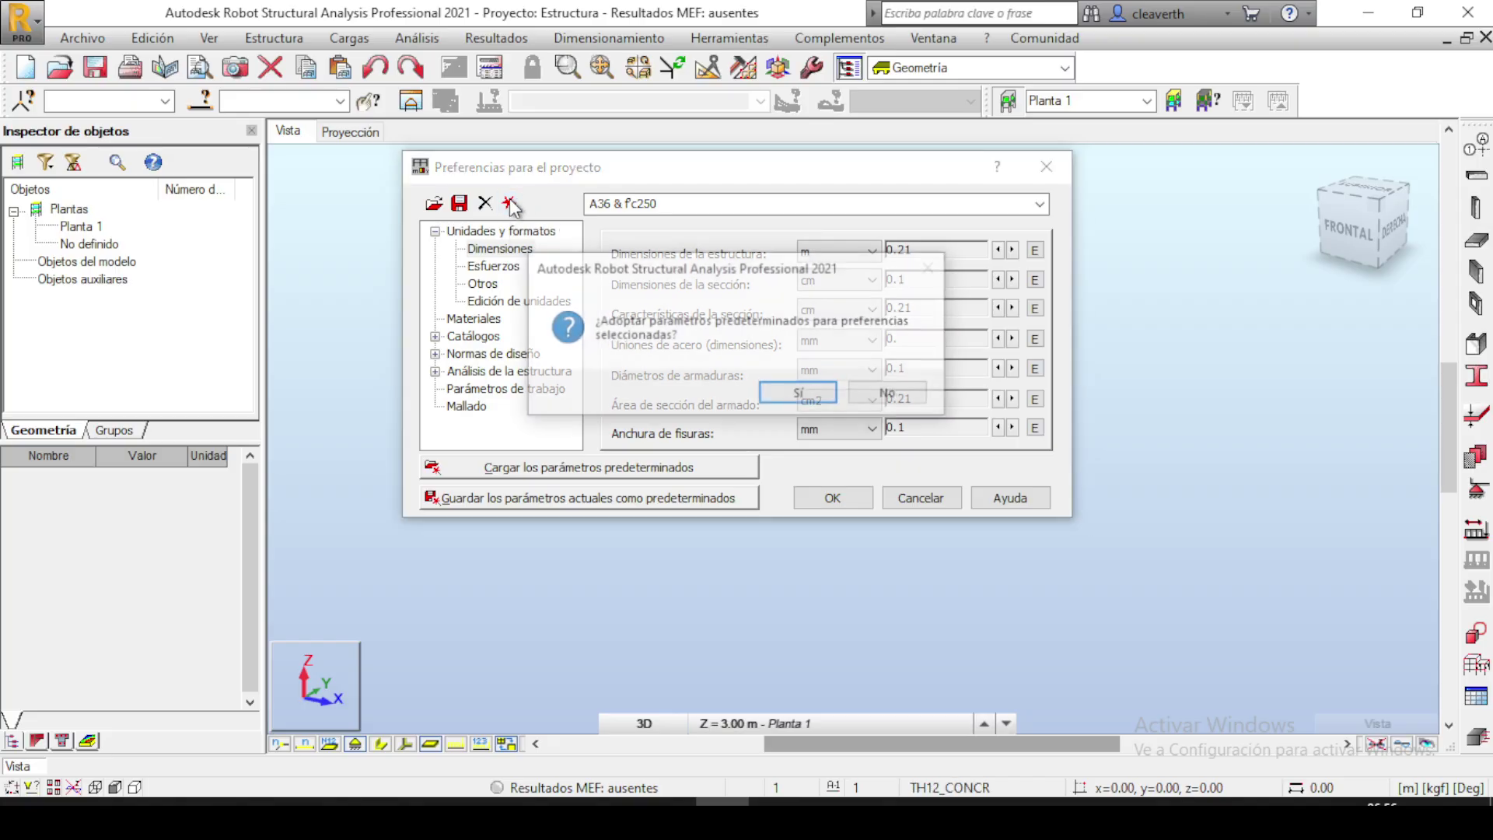
left_click(800, 391)
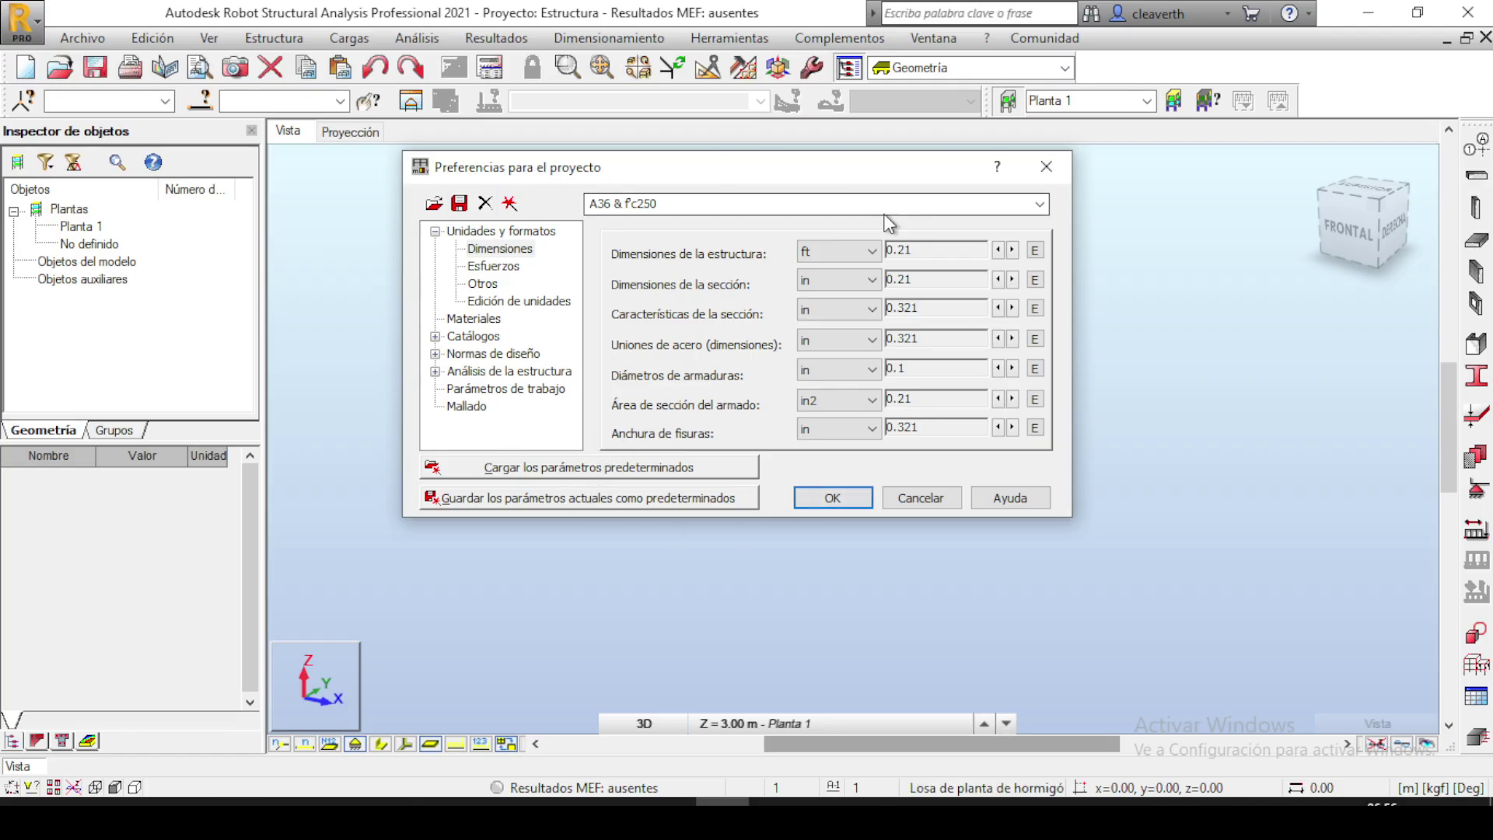
Select the Mexico preference set and save its parameters as the defaults.
left_click(1038, 204)
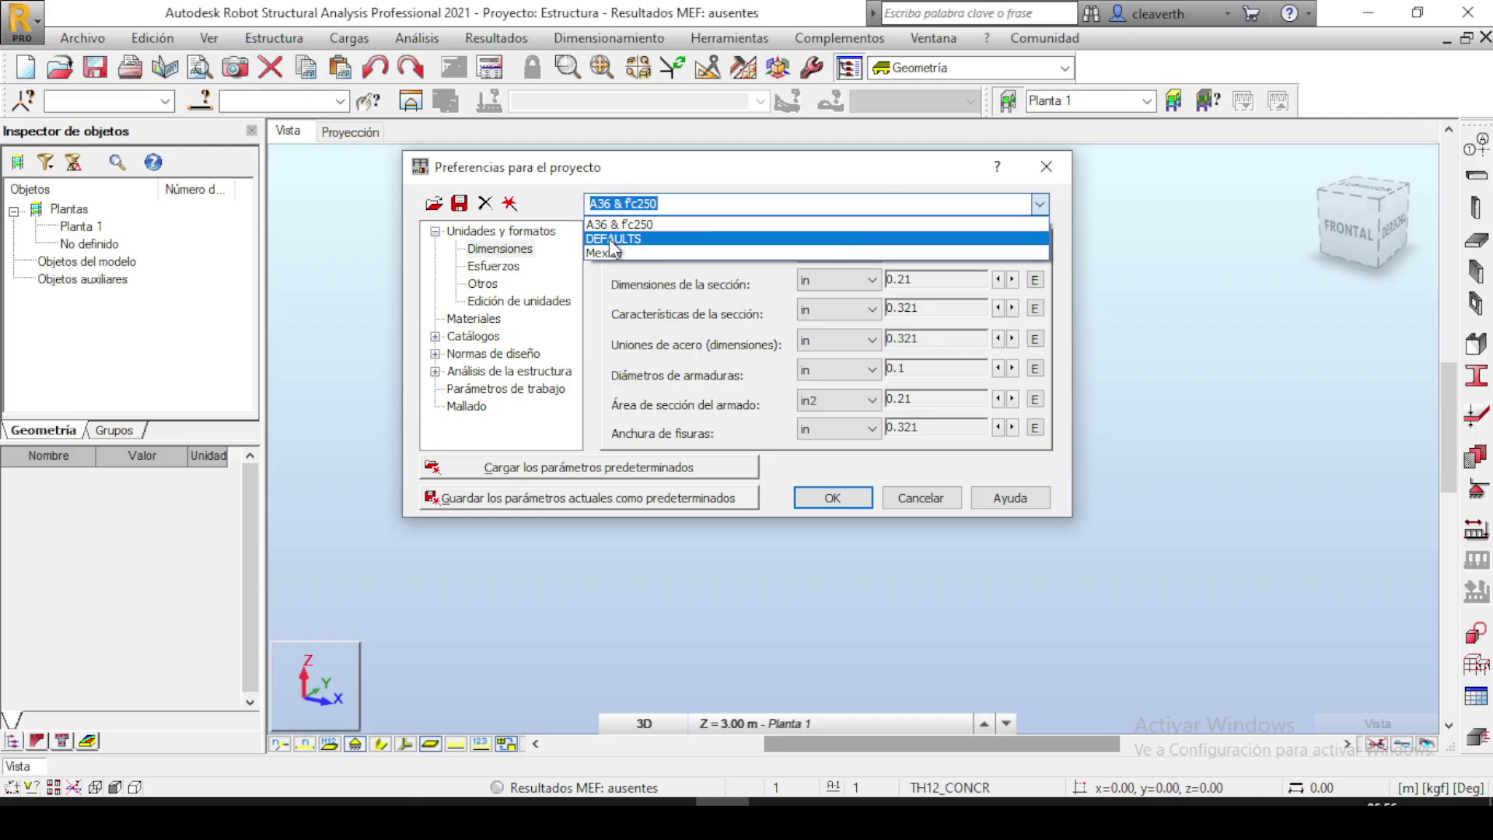
left_click(636, 255)
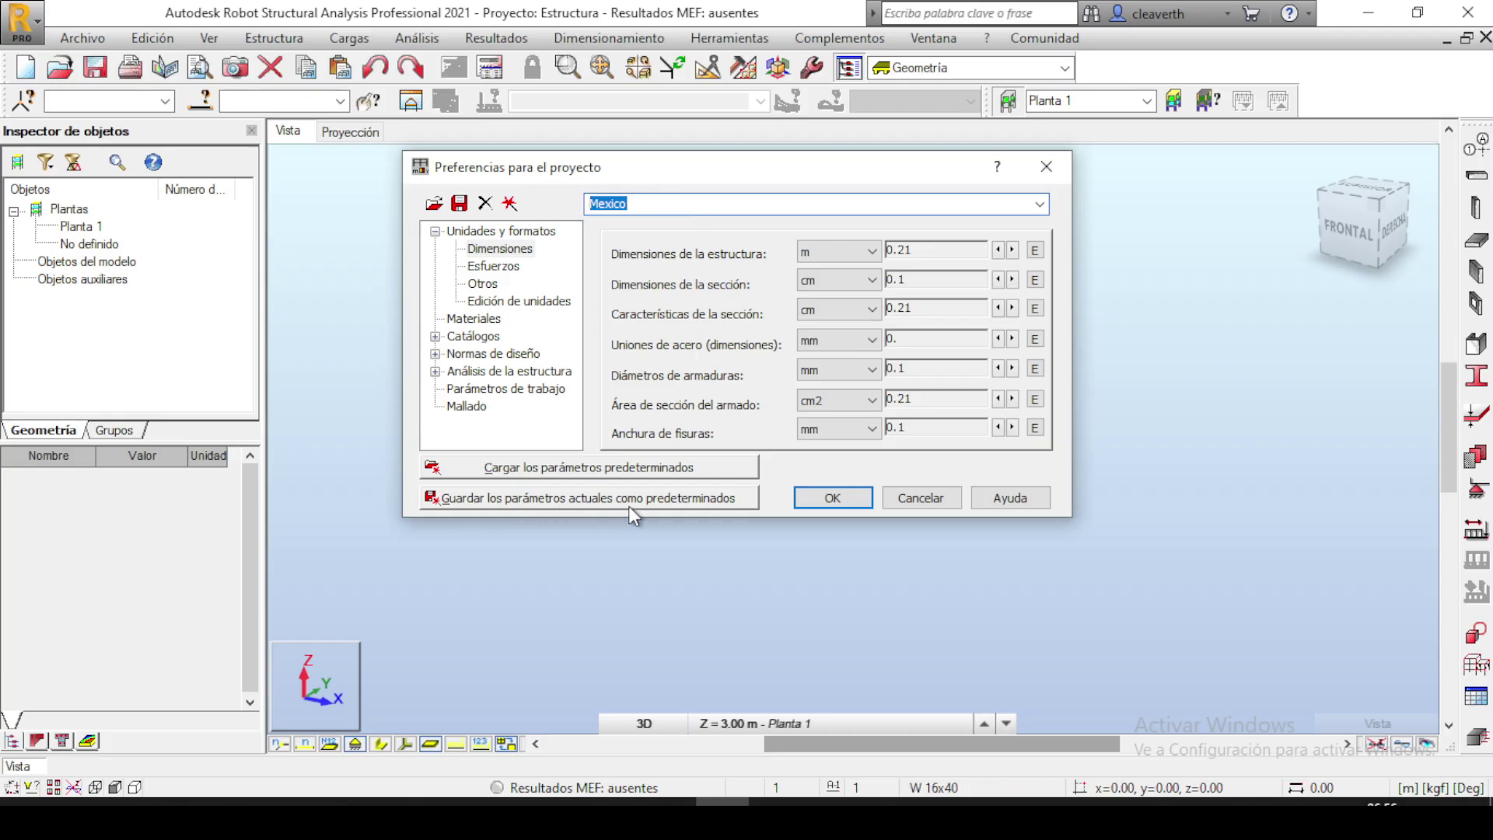
left_click(579, 498)
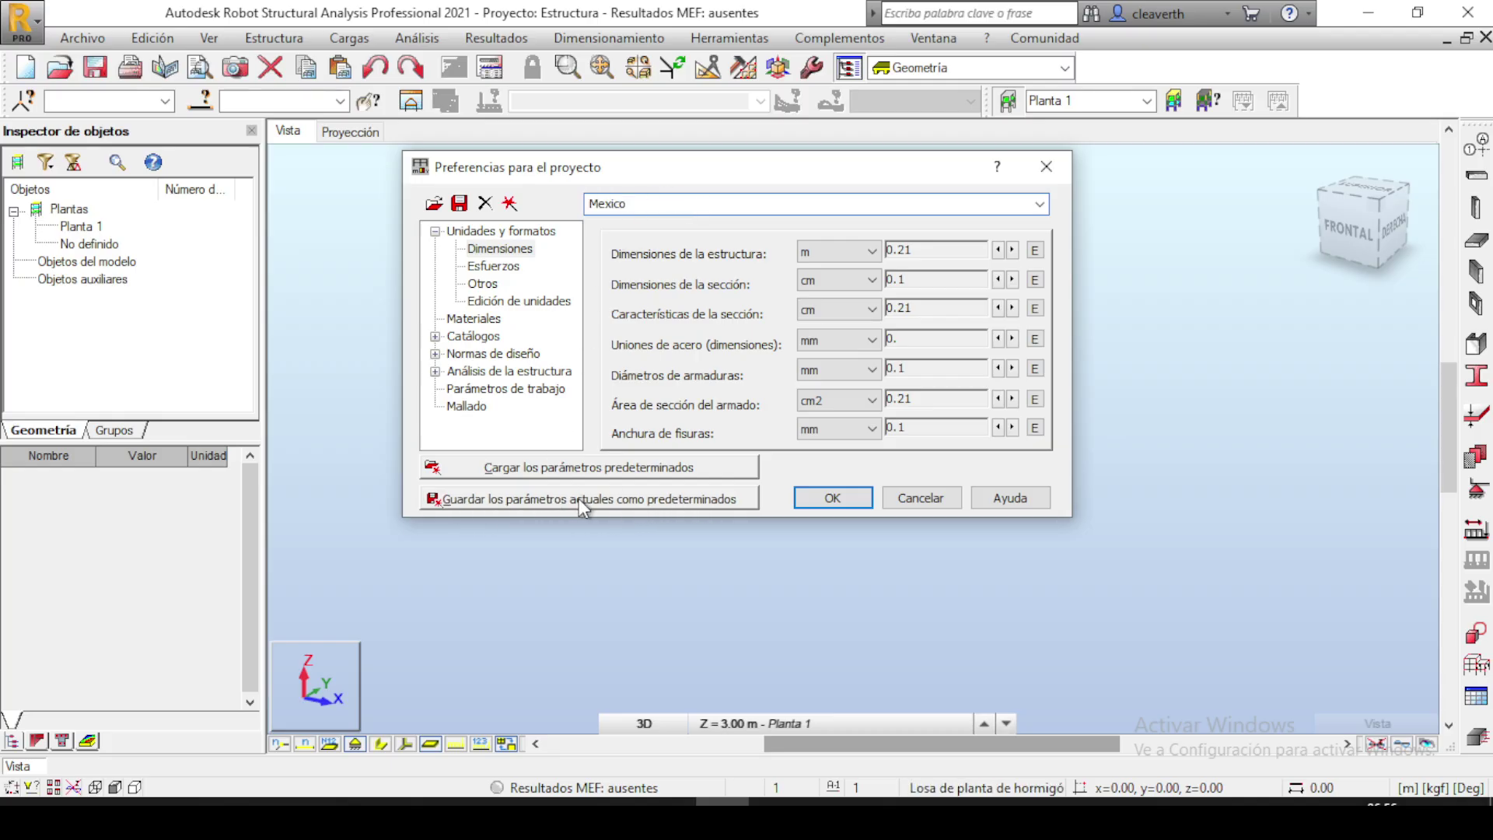
left_click(773, 394)
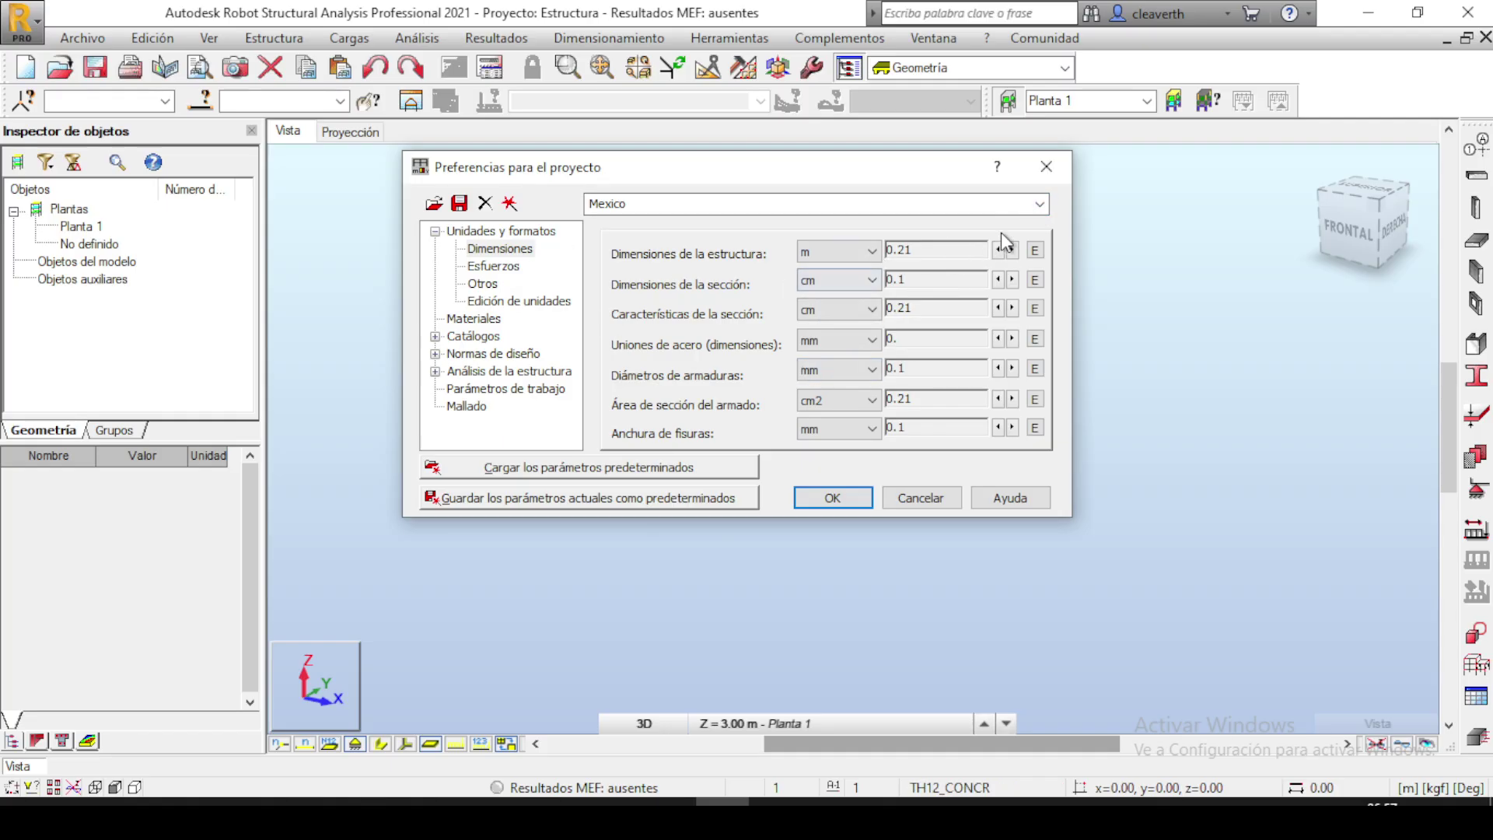
Select the DEFAULTS preference set and load the saved default parameters.
left_click(1040, 204)
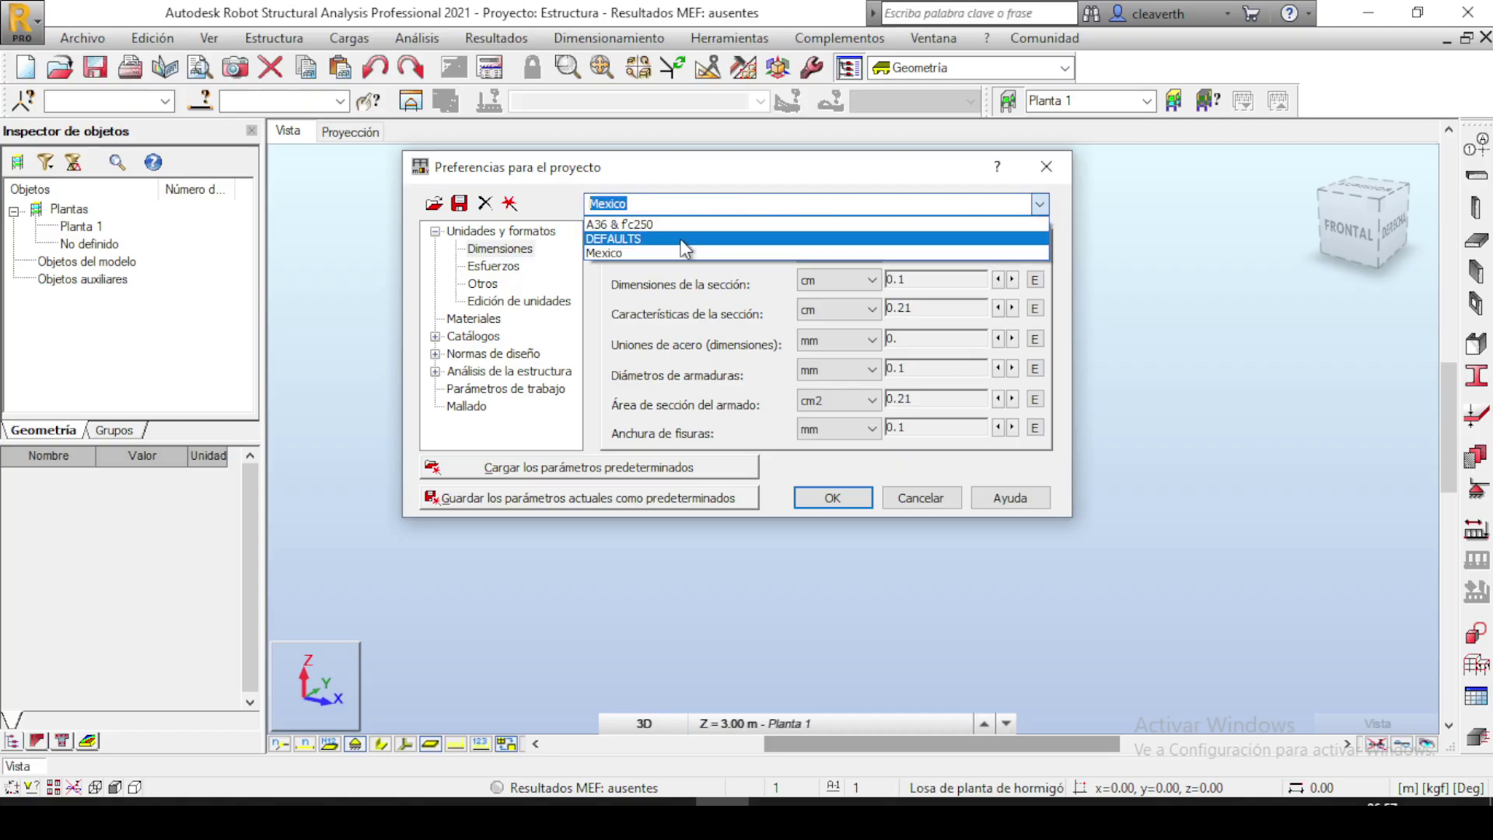
left_click(682, 239)
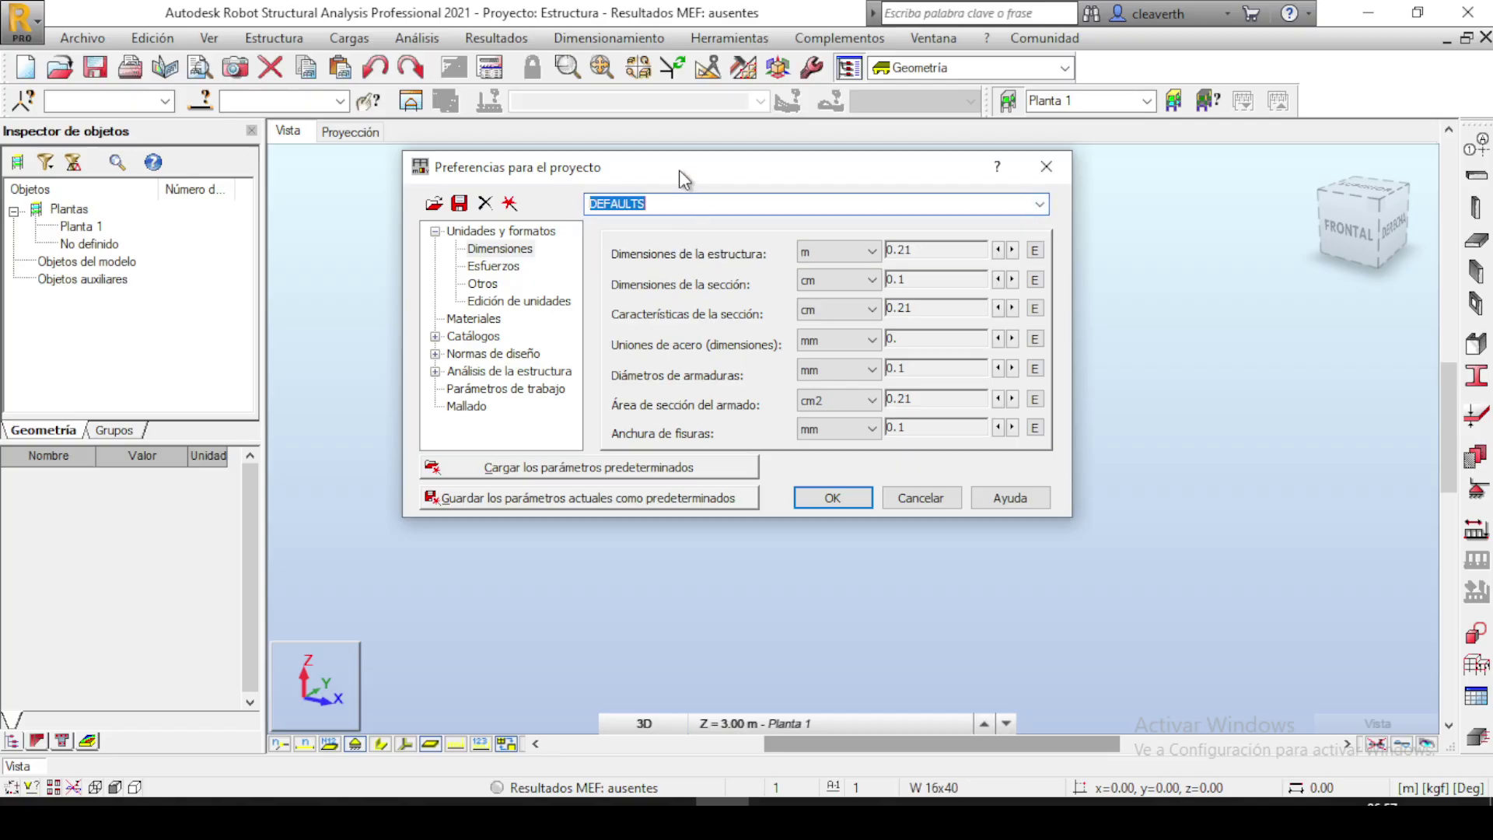
left_click(643, 465)
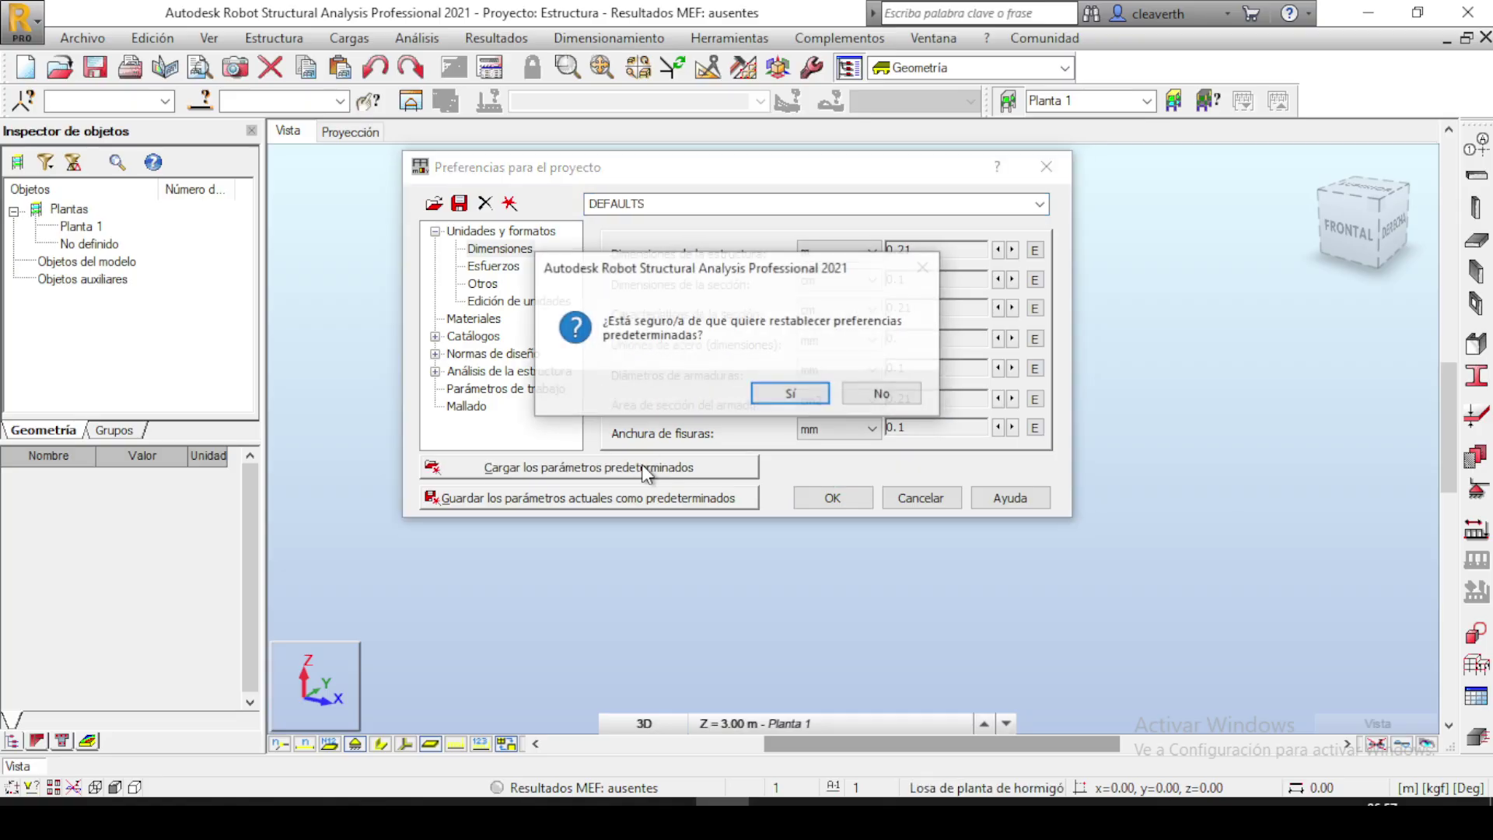
left_click(791, 395)
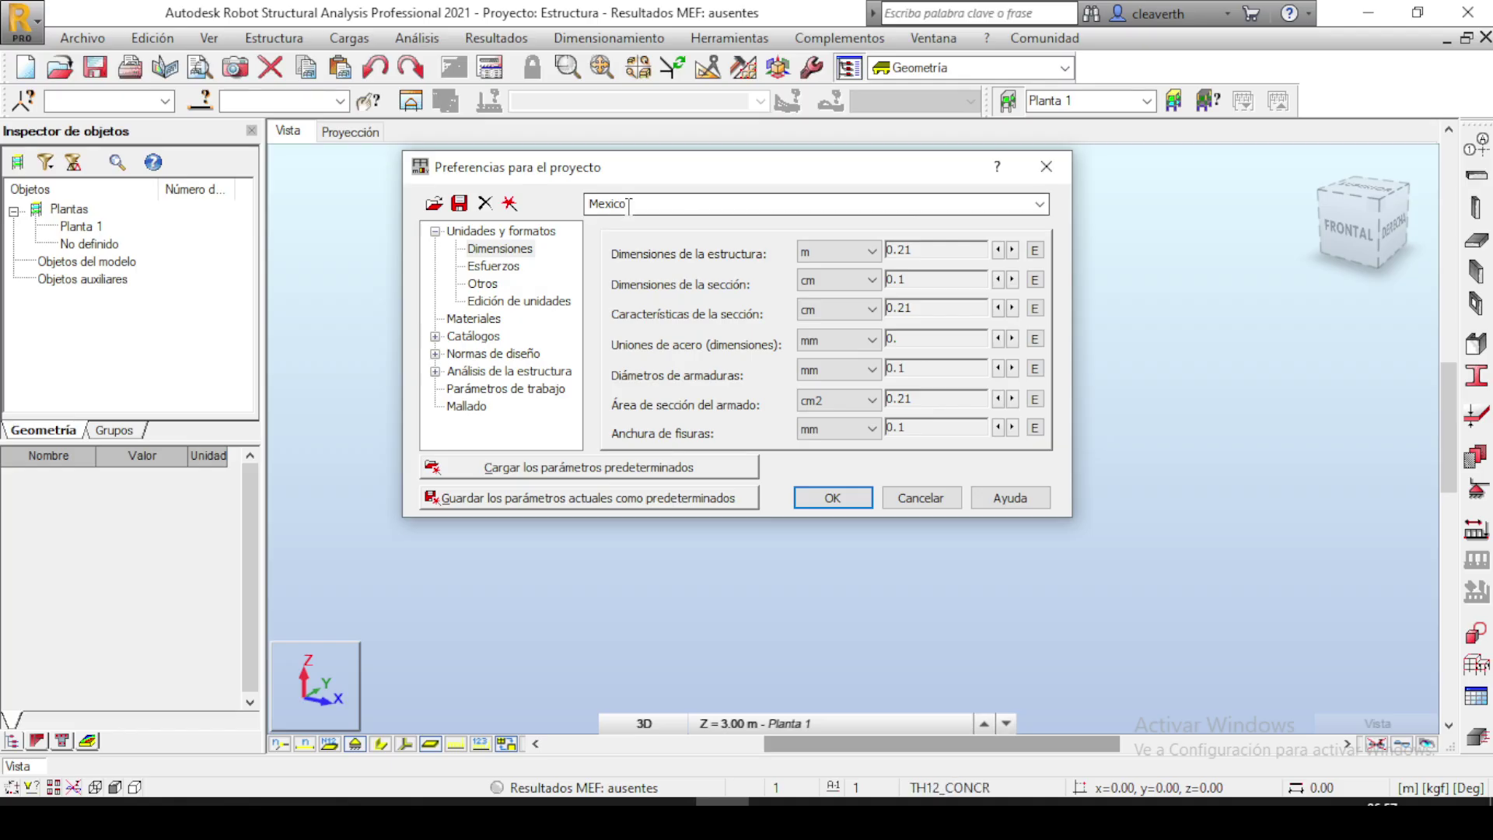
Select the DEFAULTS preference set again and save its current parameters as the defaults.
left_click(1039, 204)
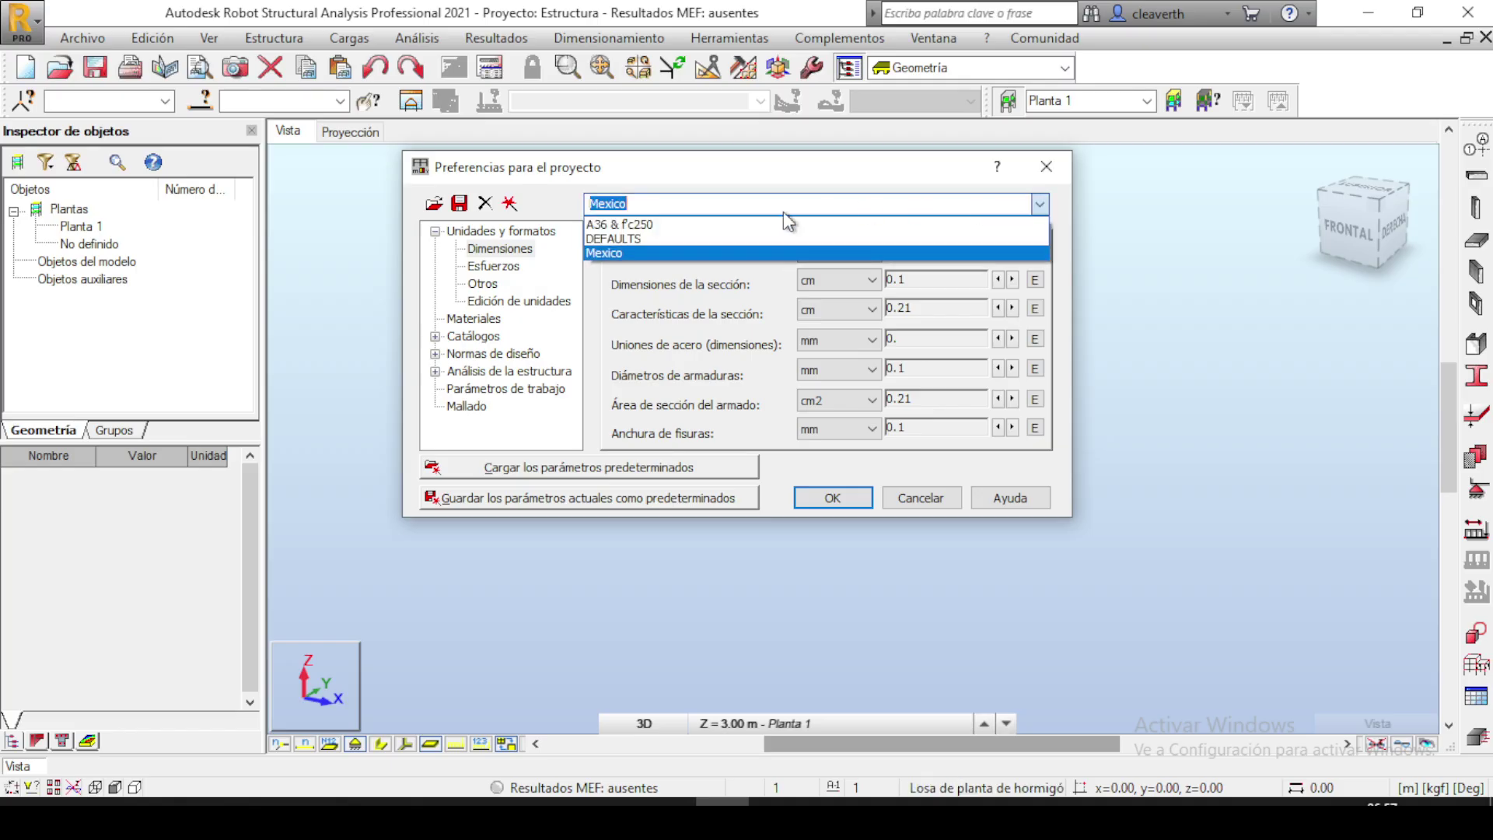
left_click(645, 238)
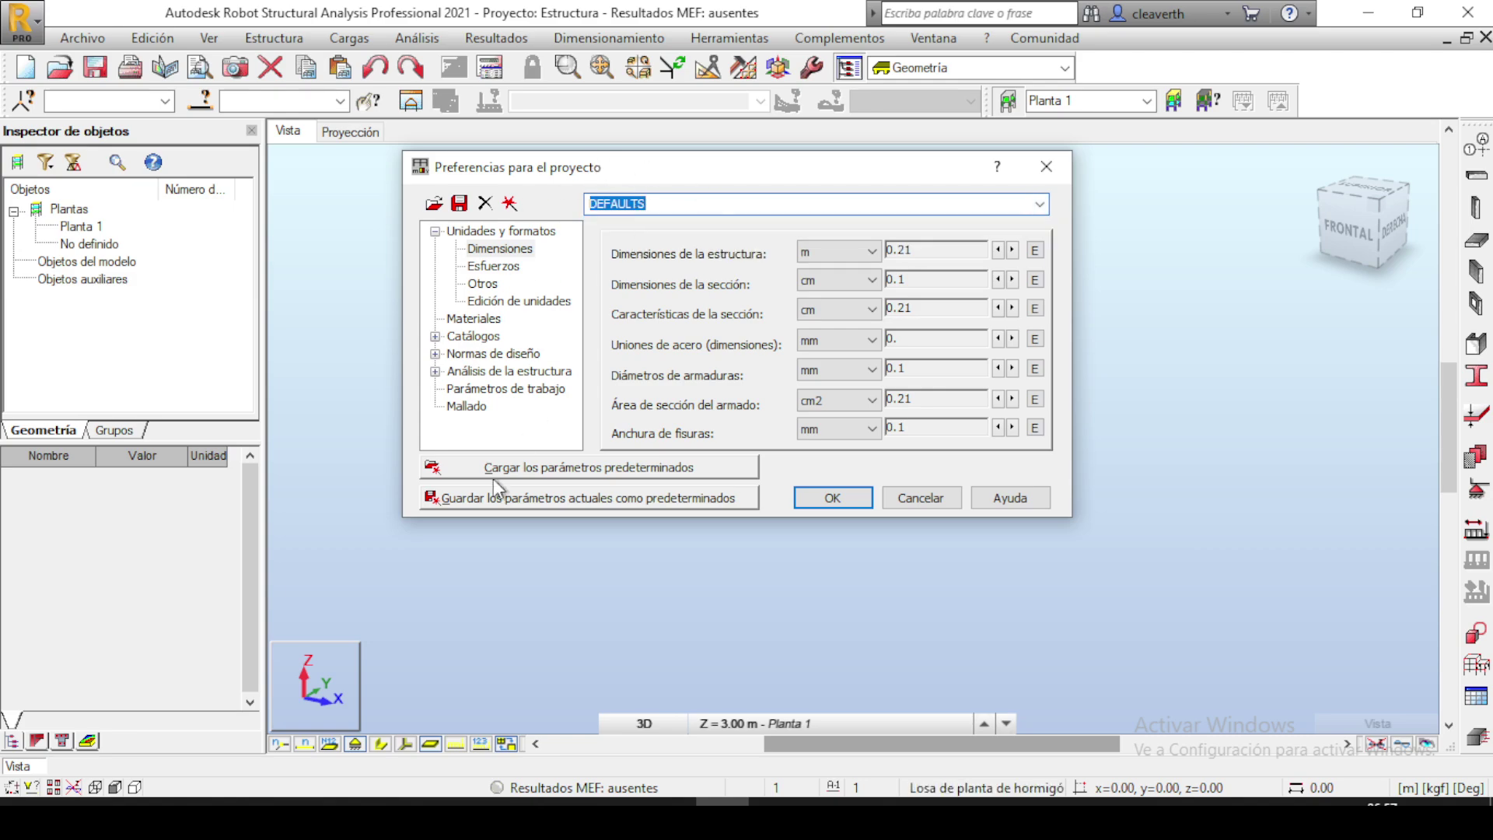
left_click(707, 501)
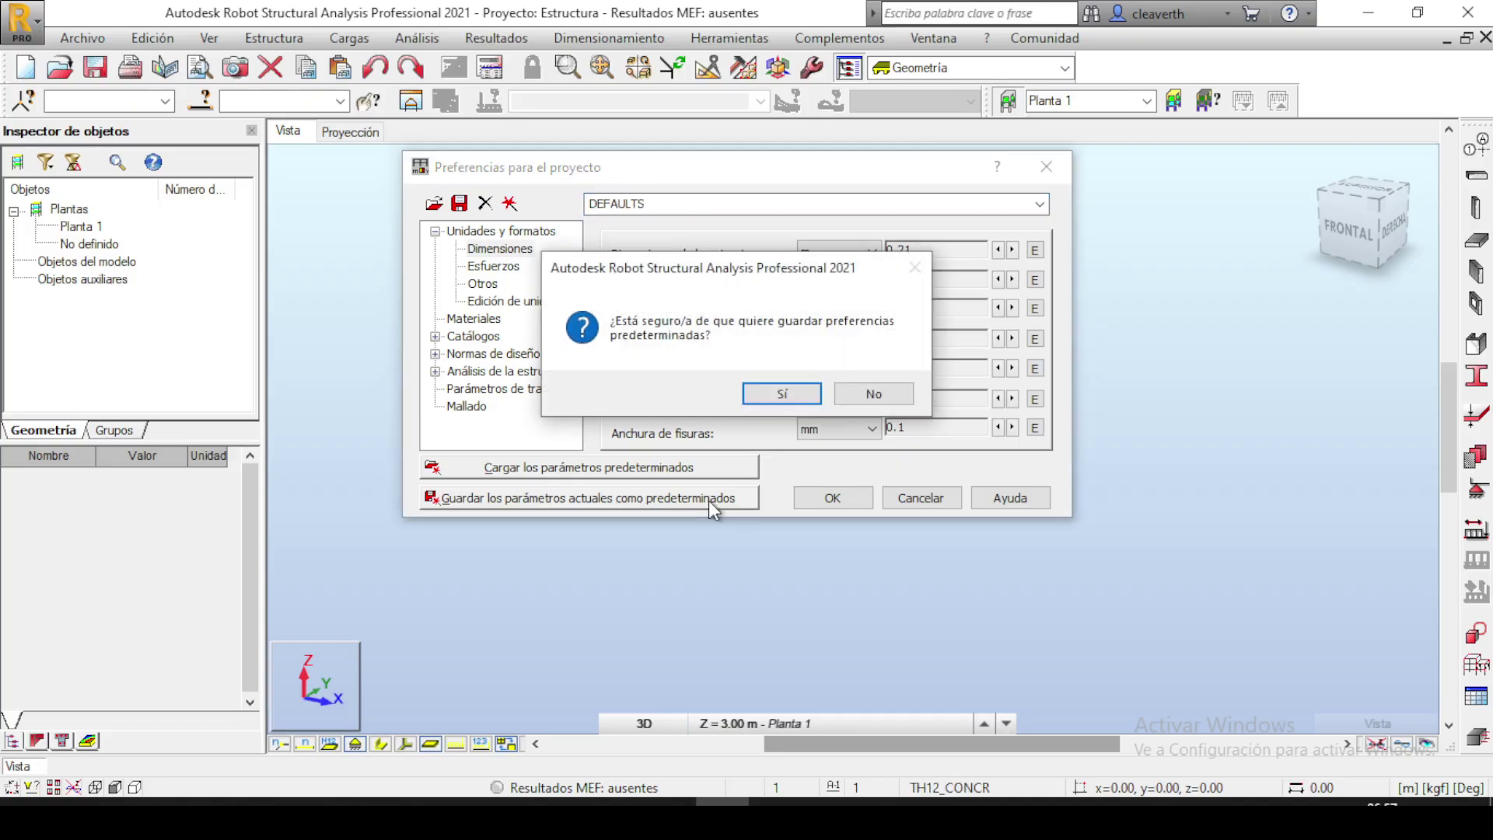
left_click(786, 392)
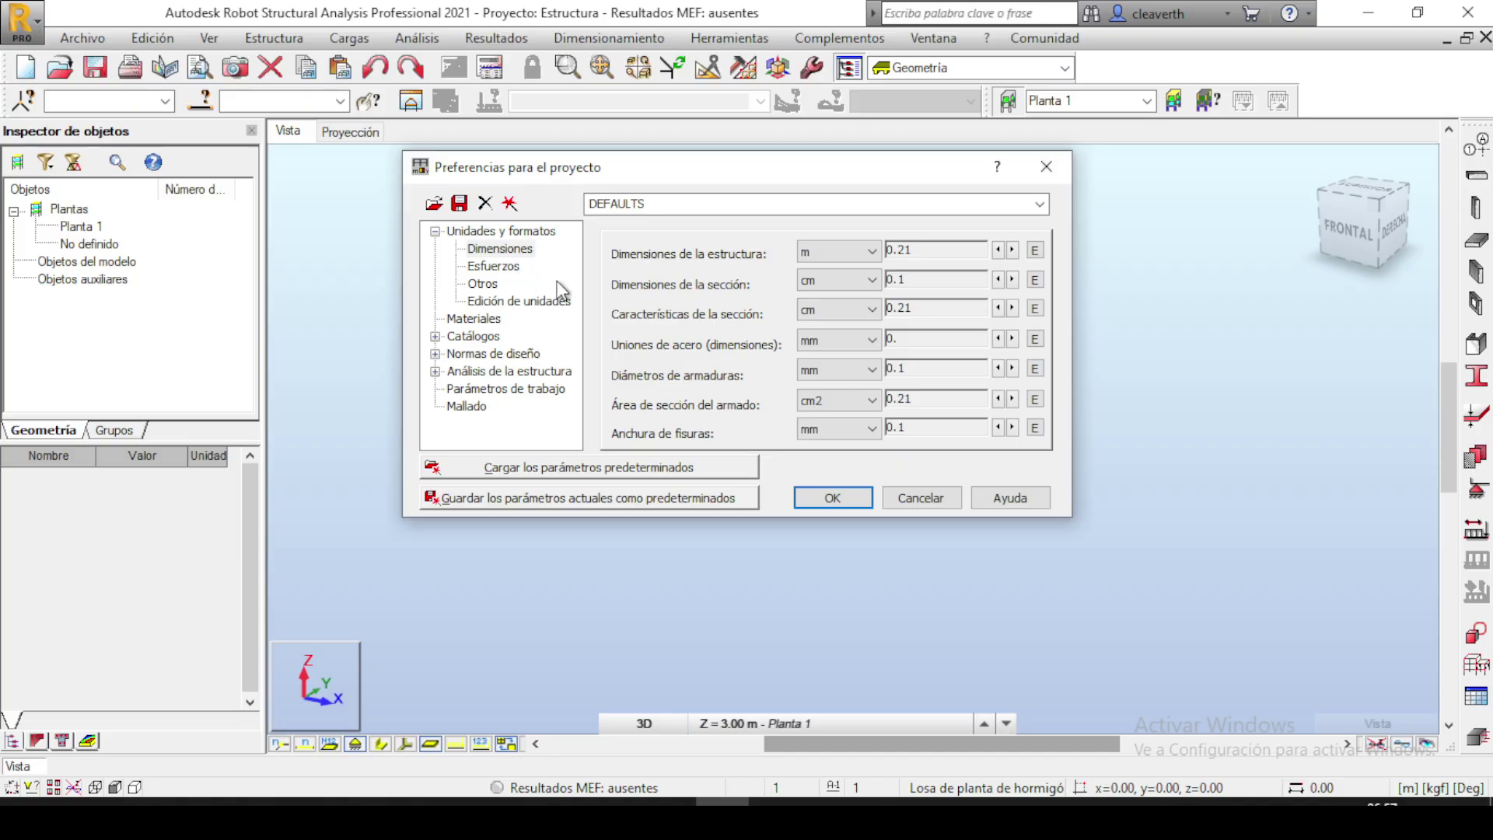
Review the units and formats categories and change all project units to the metric system.
left_click(501, 232)
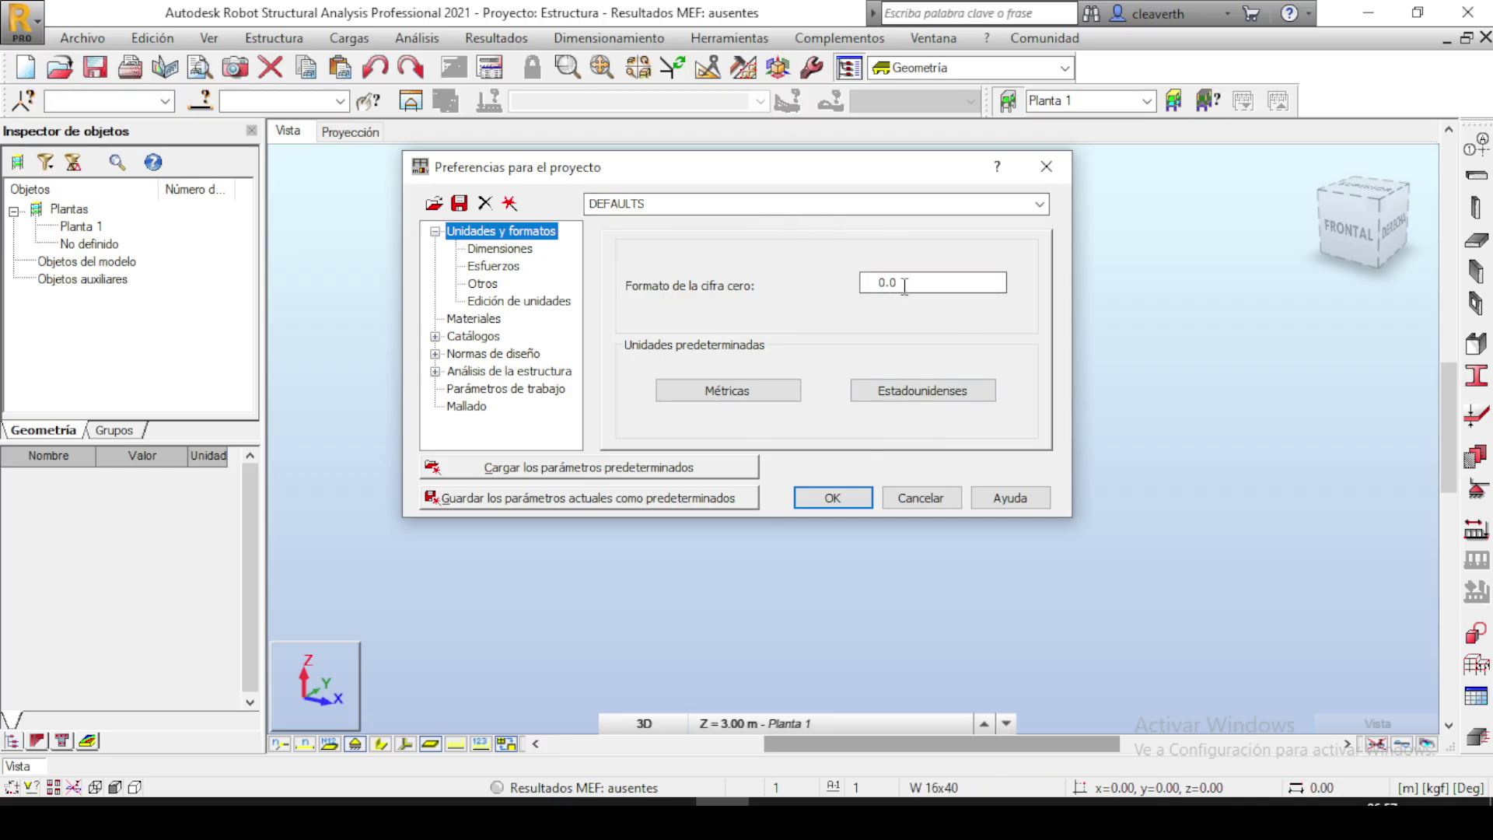
left_click(436, 232)
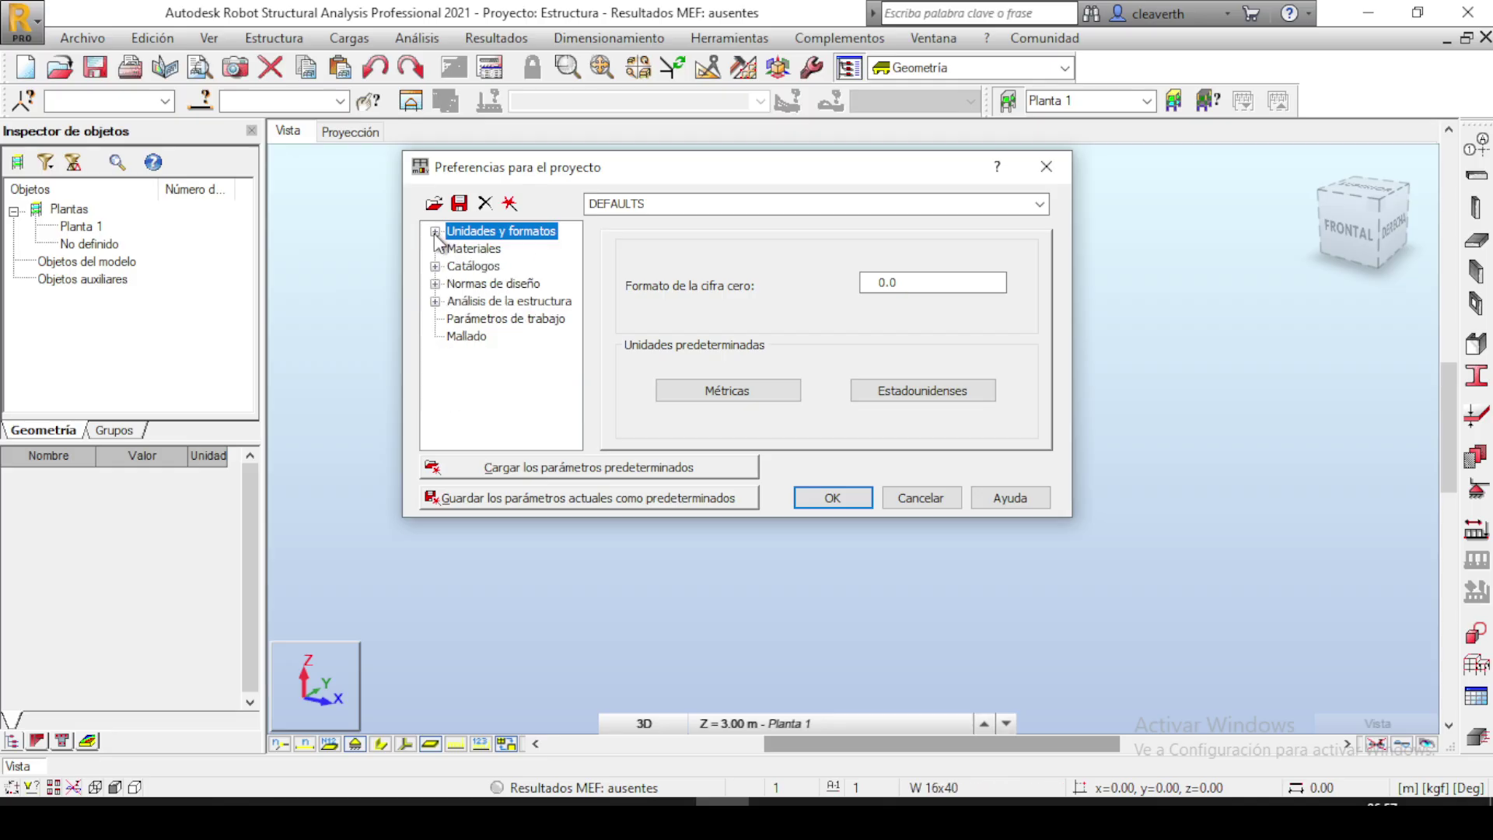
left_click(435, 232)
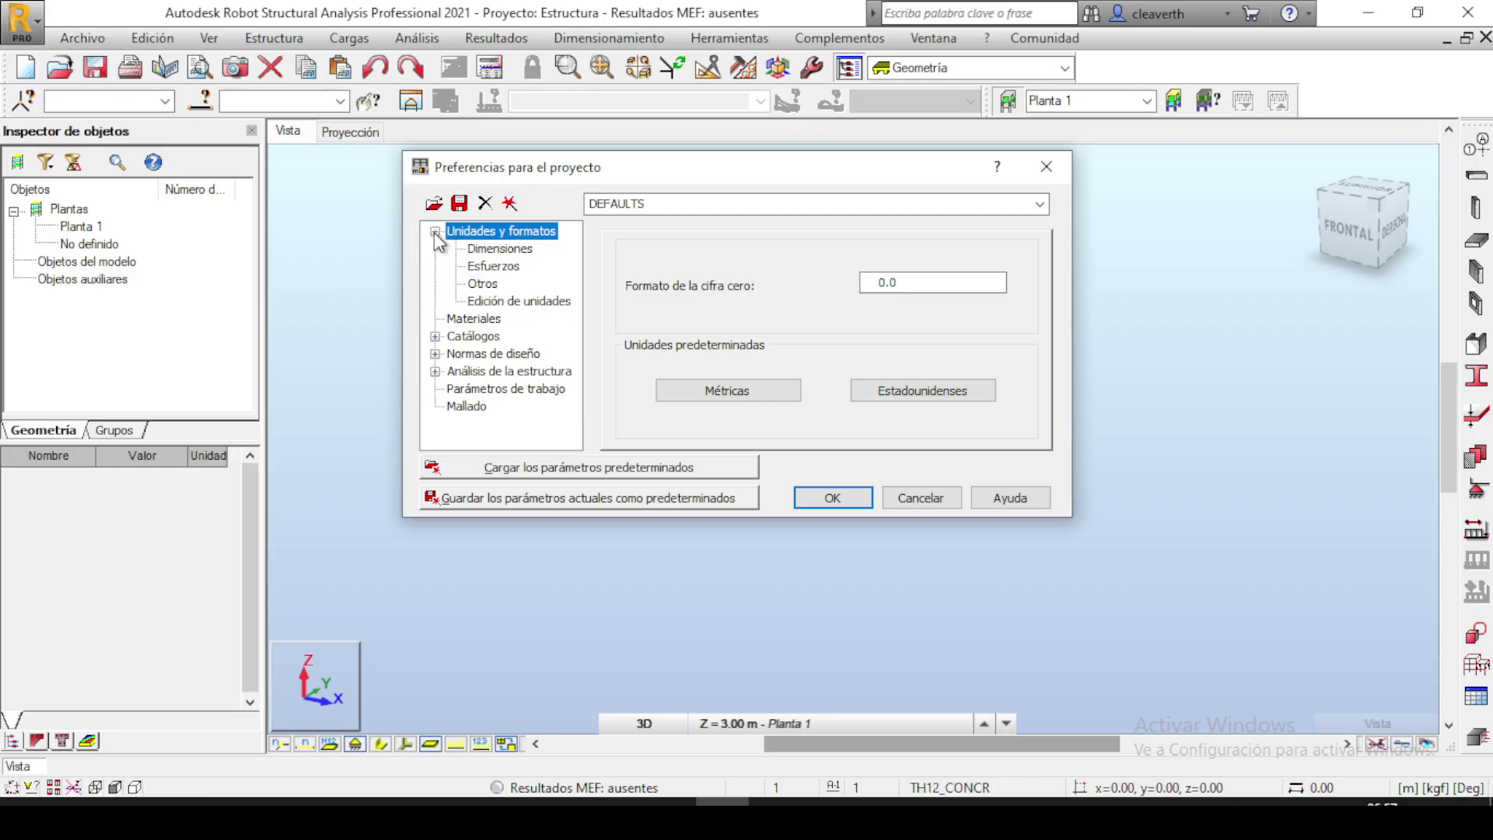
left_click(488, 251)
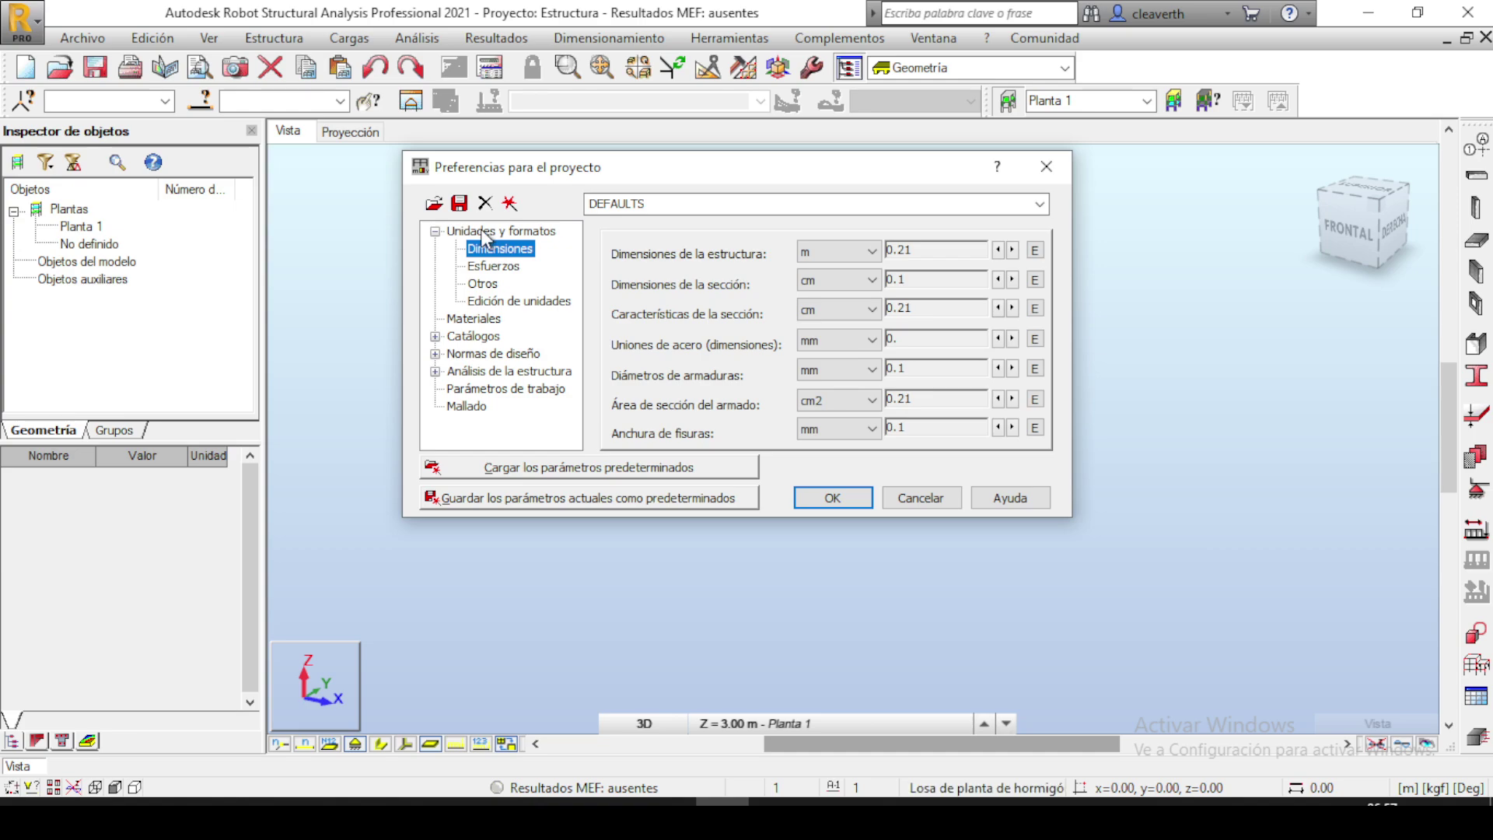
left_click(483, 232)
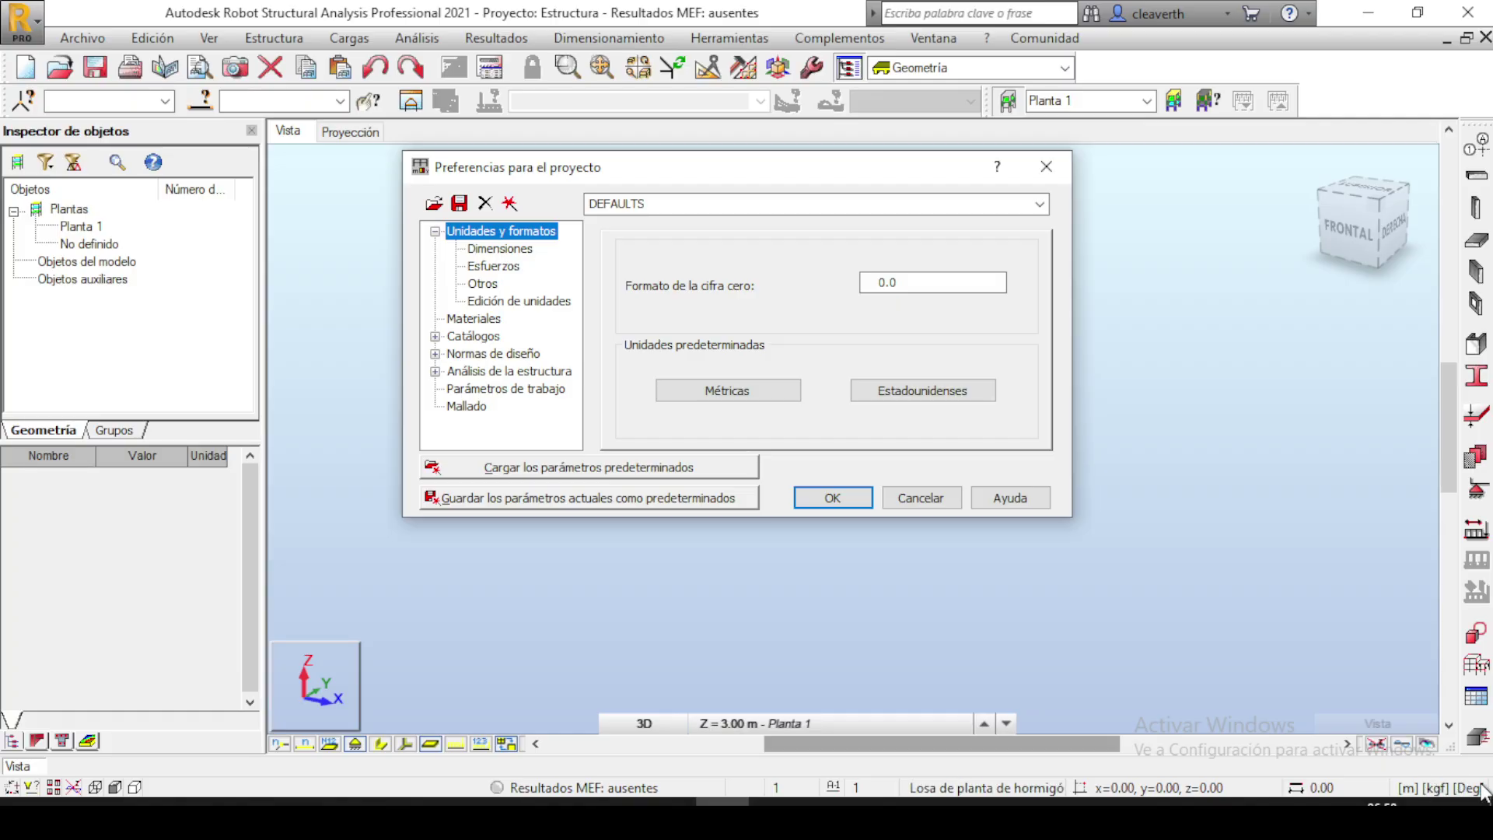
left_click(737, 395)
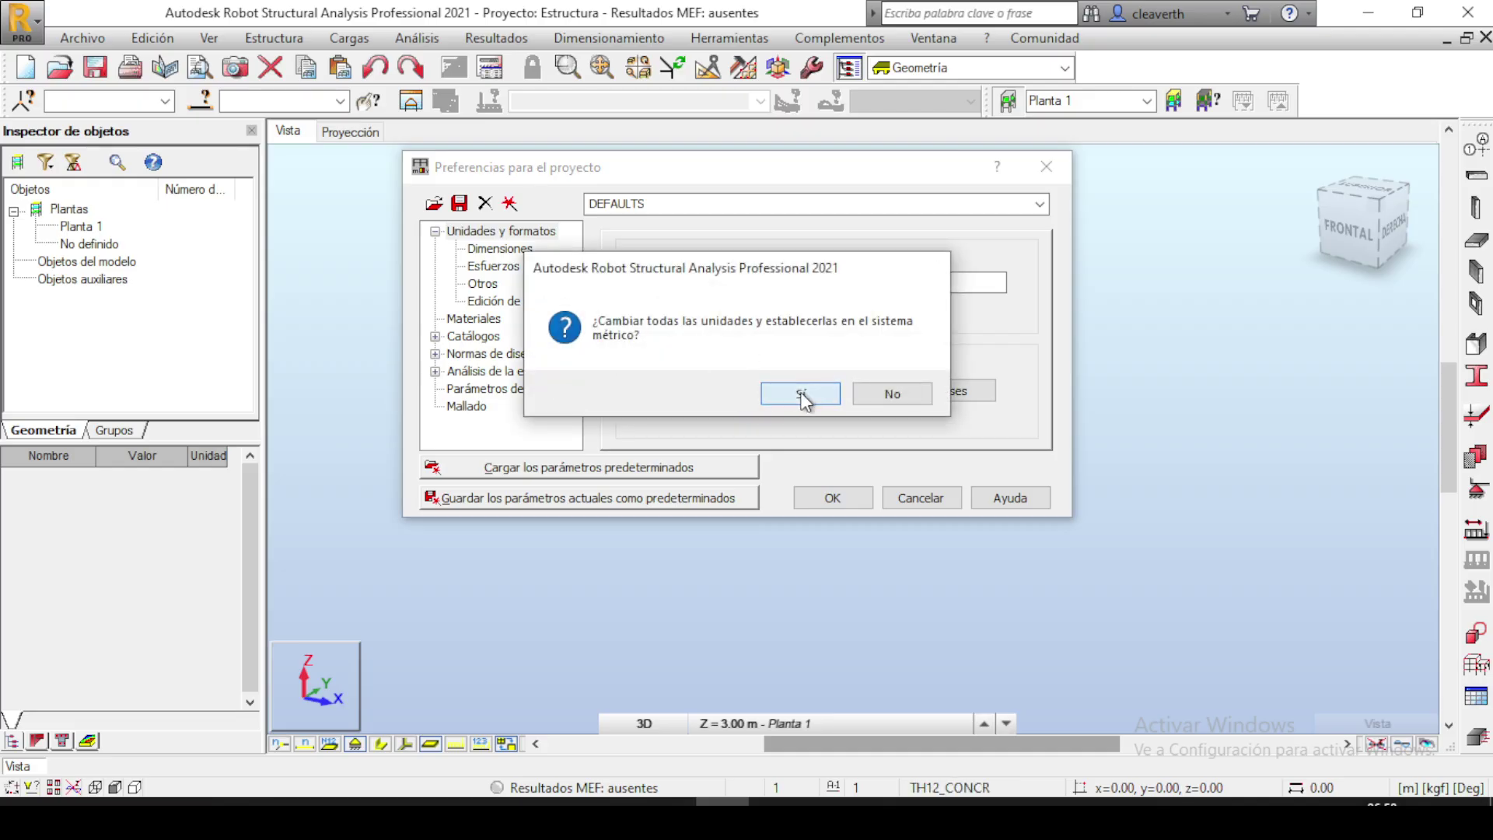
left_click(802, 398)
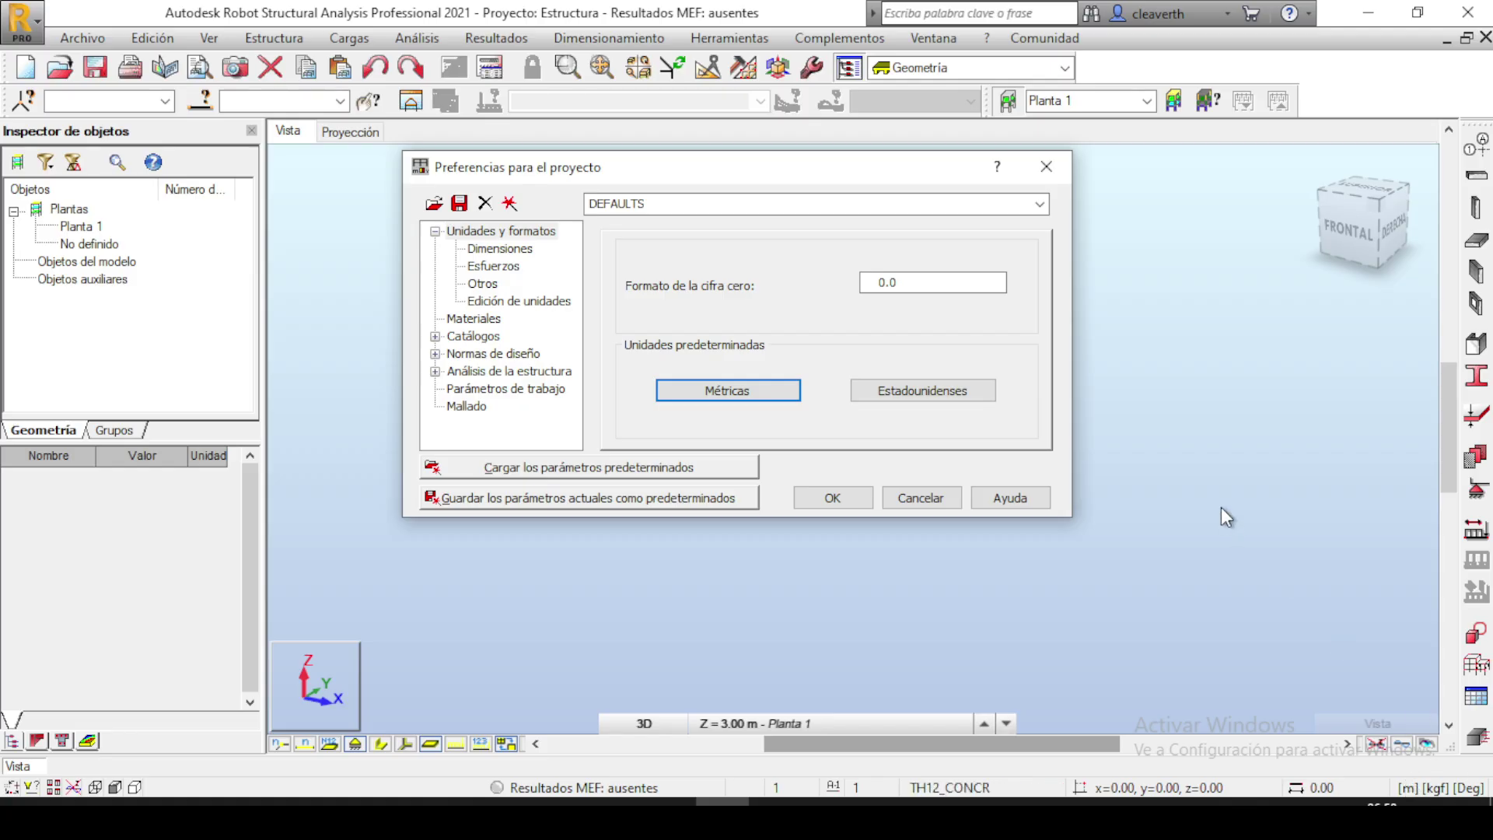
Change all project units to the imperial (US) system and apply the preferences.
left_click(922, 393)
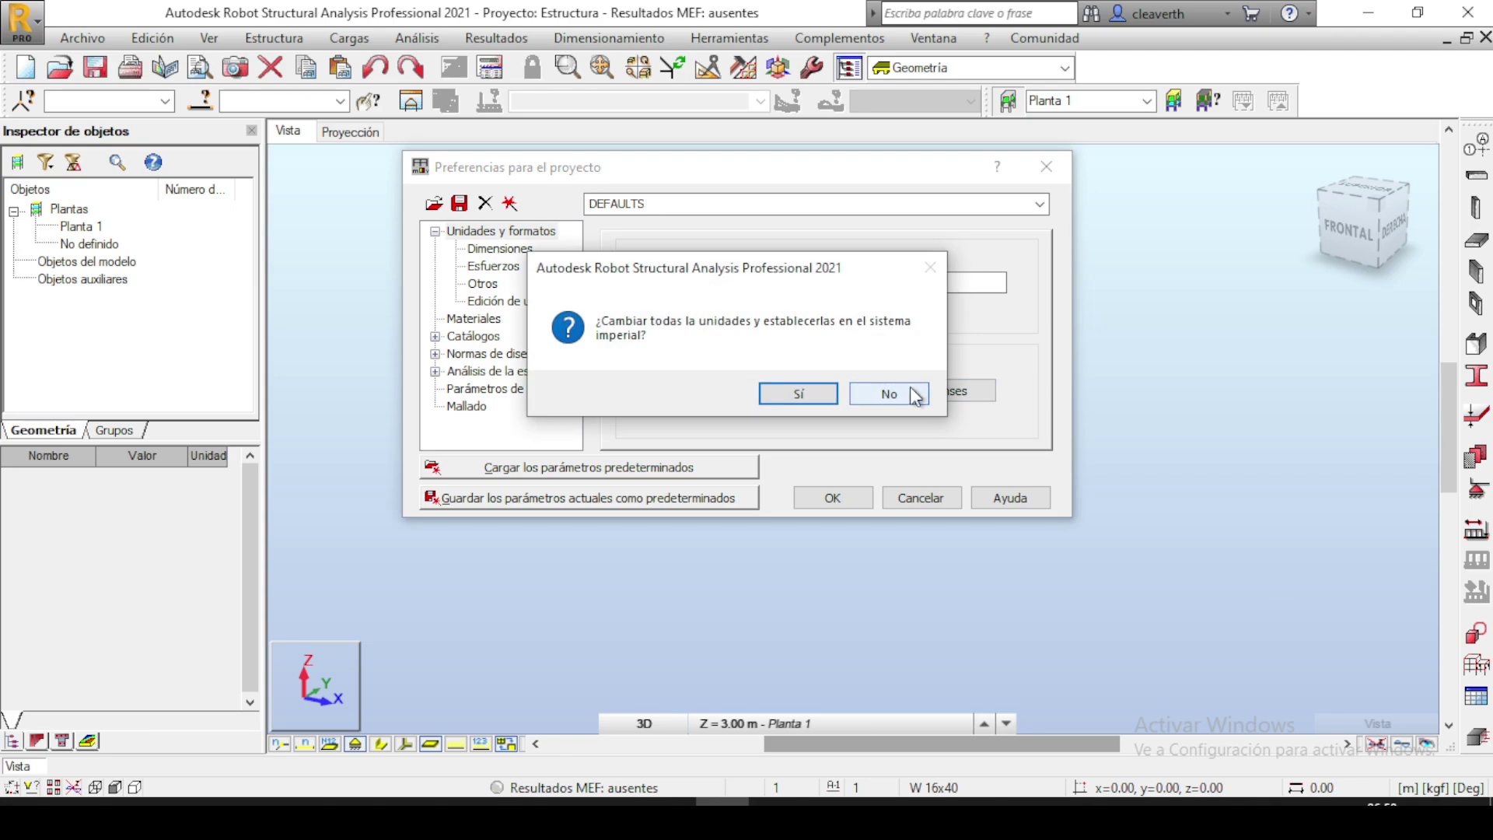
left_click(795, 393)
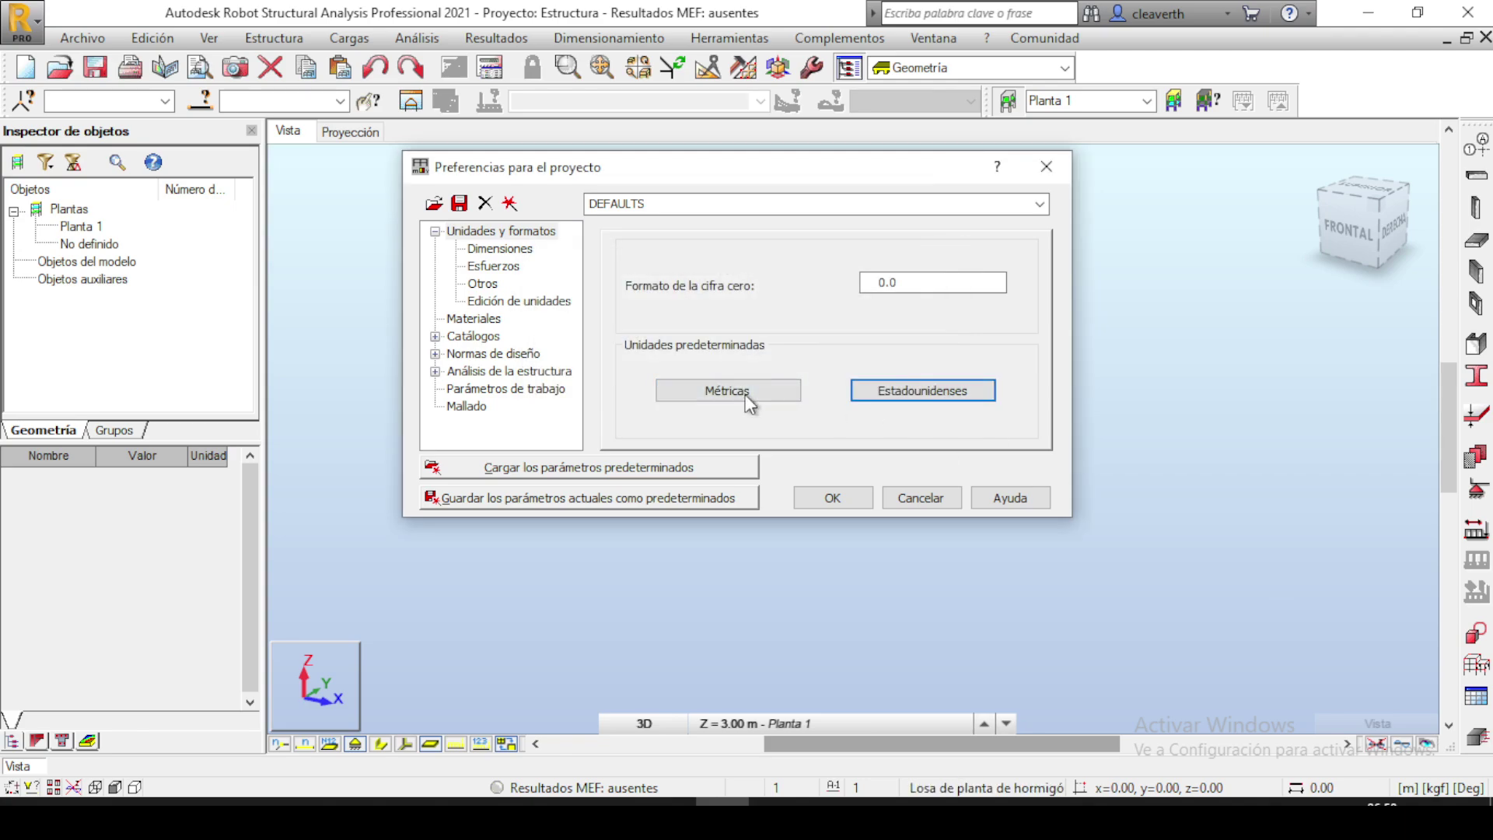
left_click(833, 499)
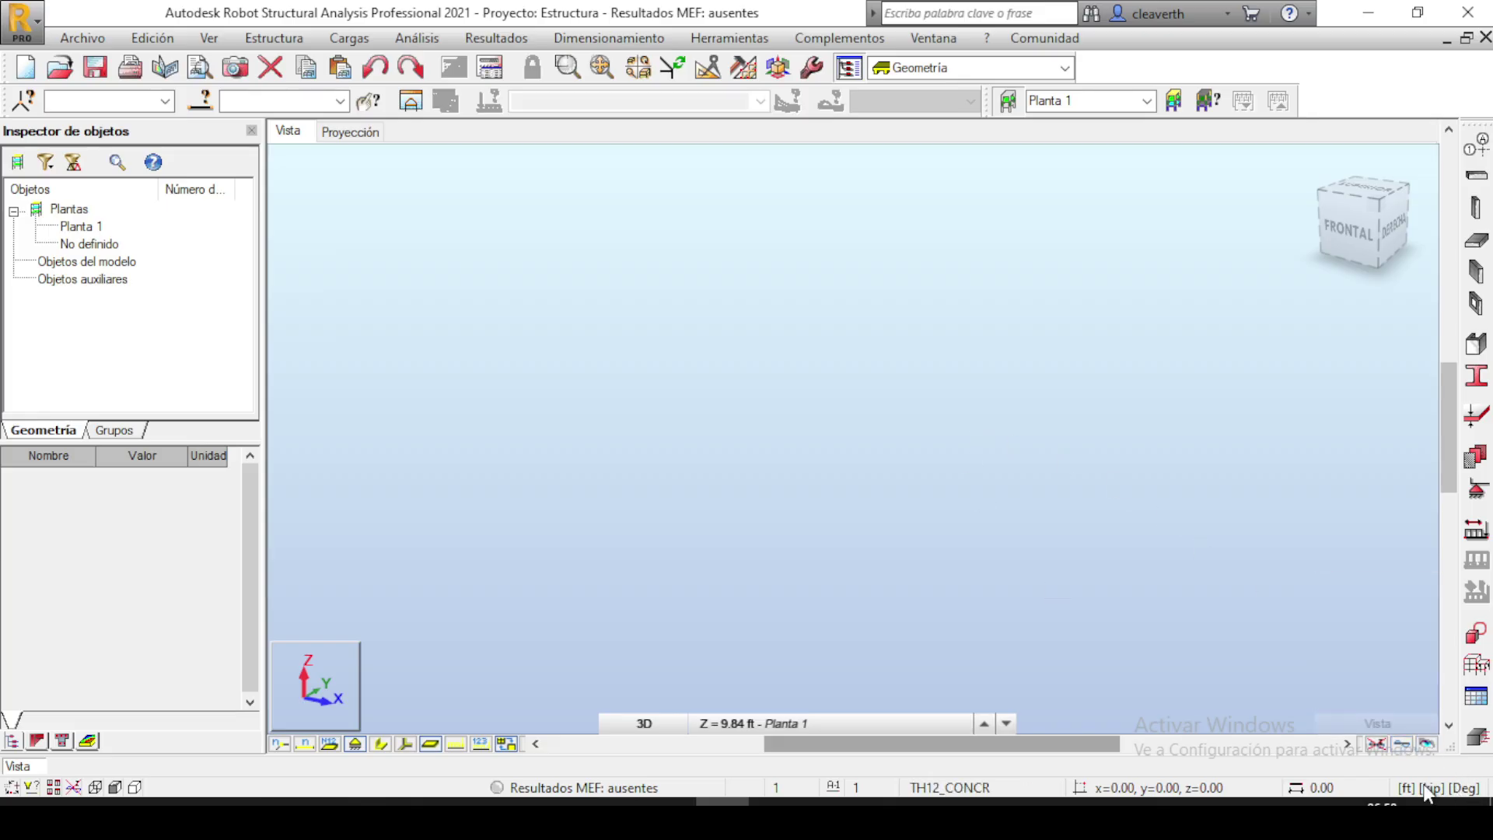
Reopen the project preferences, change all units back to the metric system and display the dimension units.
left_click(1426, 788)
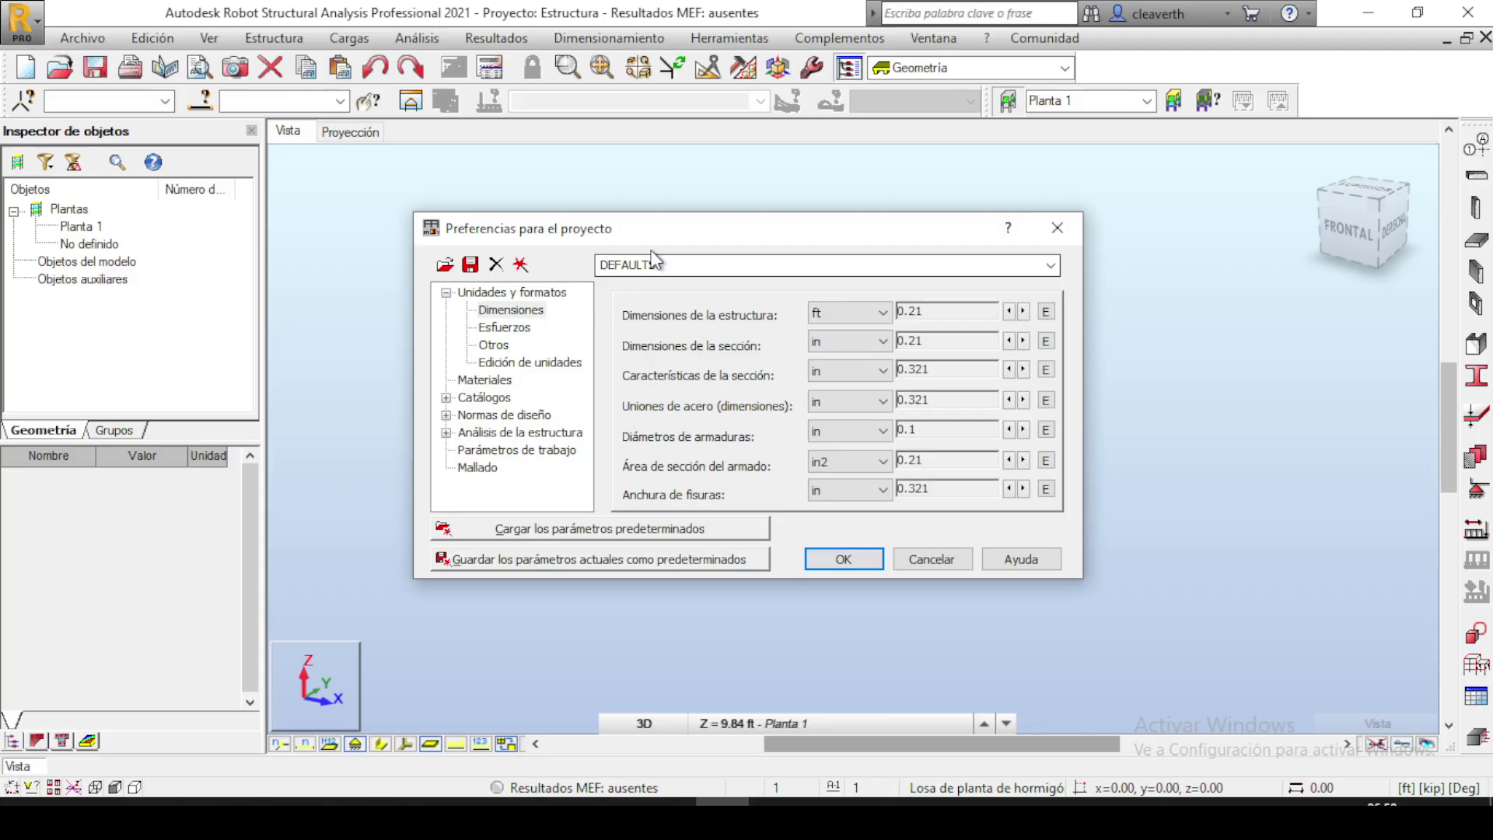
left_click_drag(655, 238, 631, 200)
left_click(544, 252)
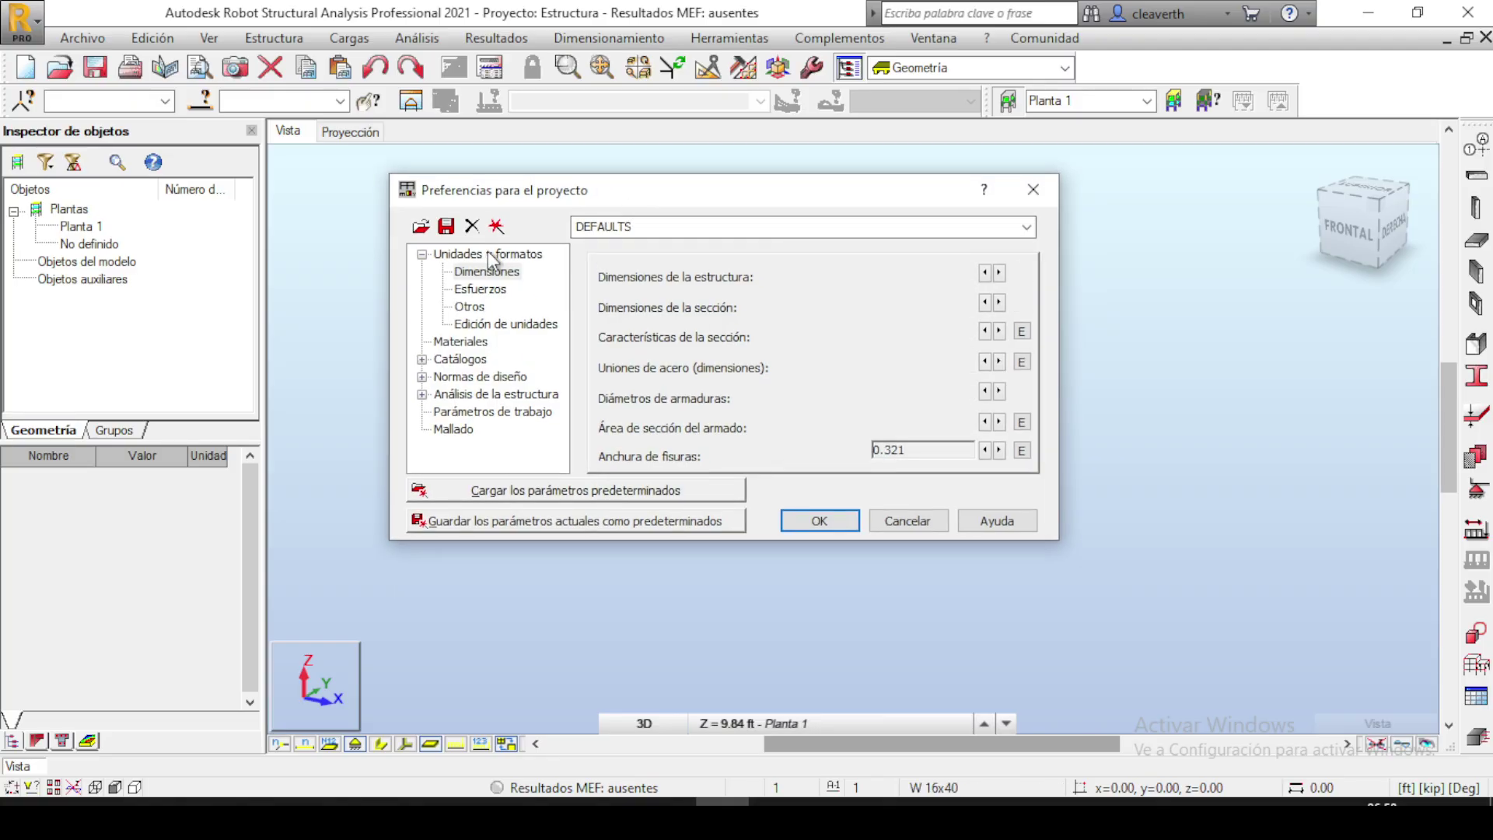
left_click(703, 413)
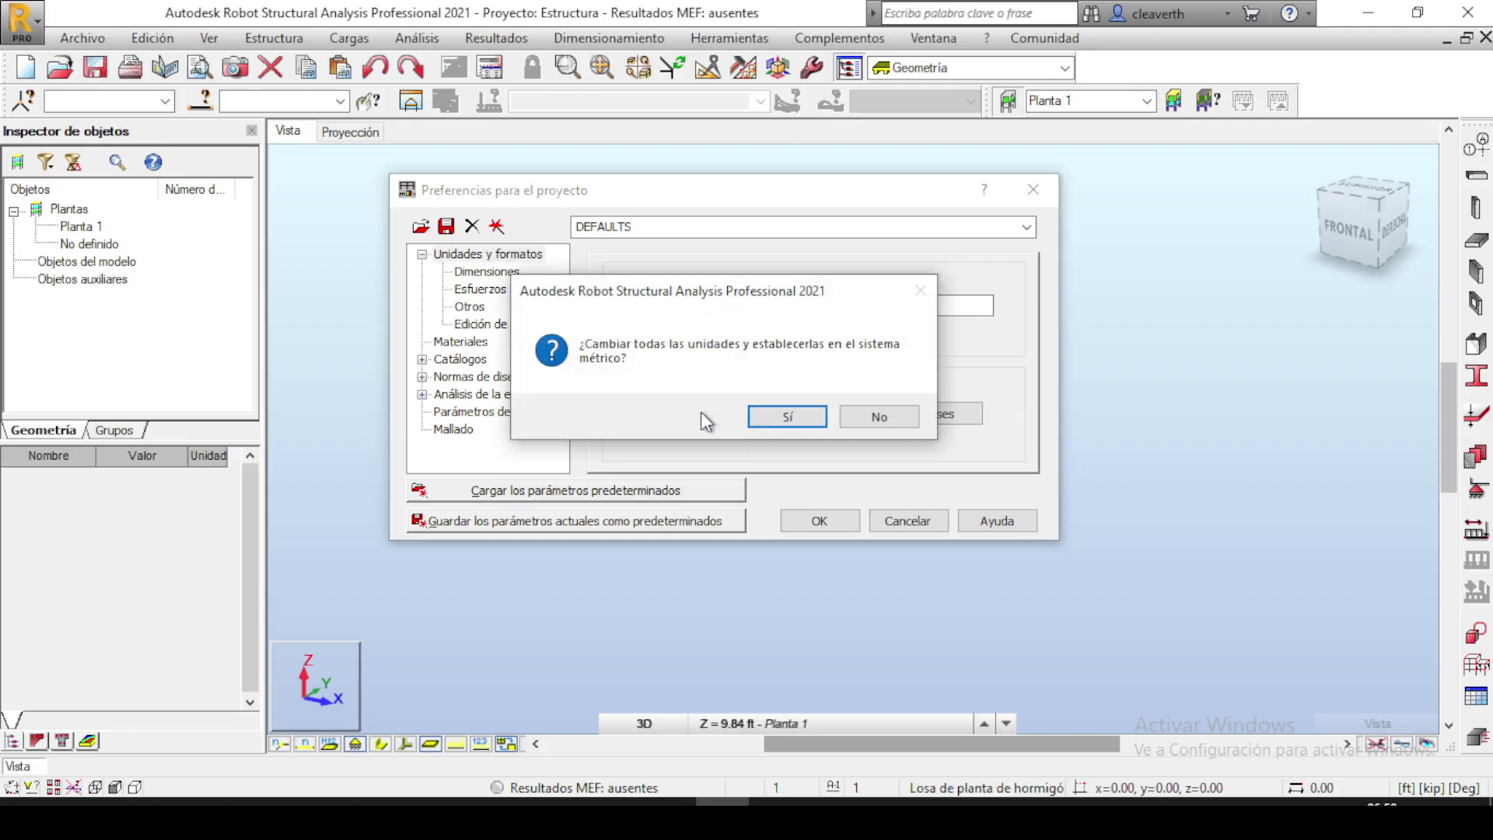
left_click(789, 419)
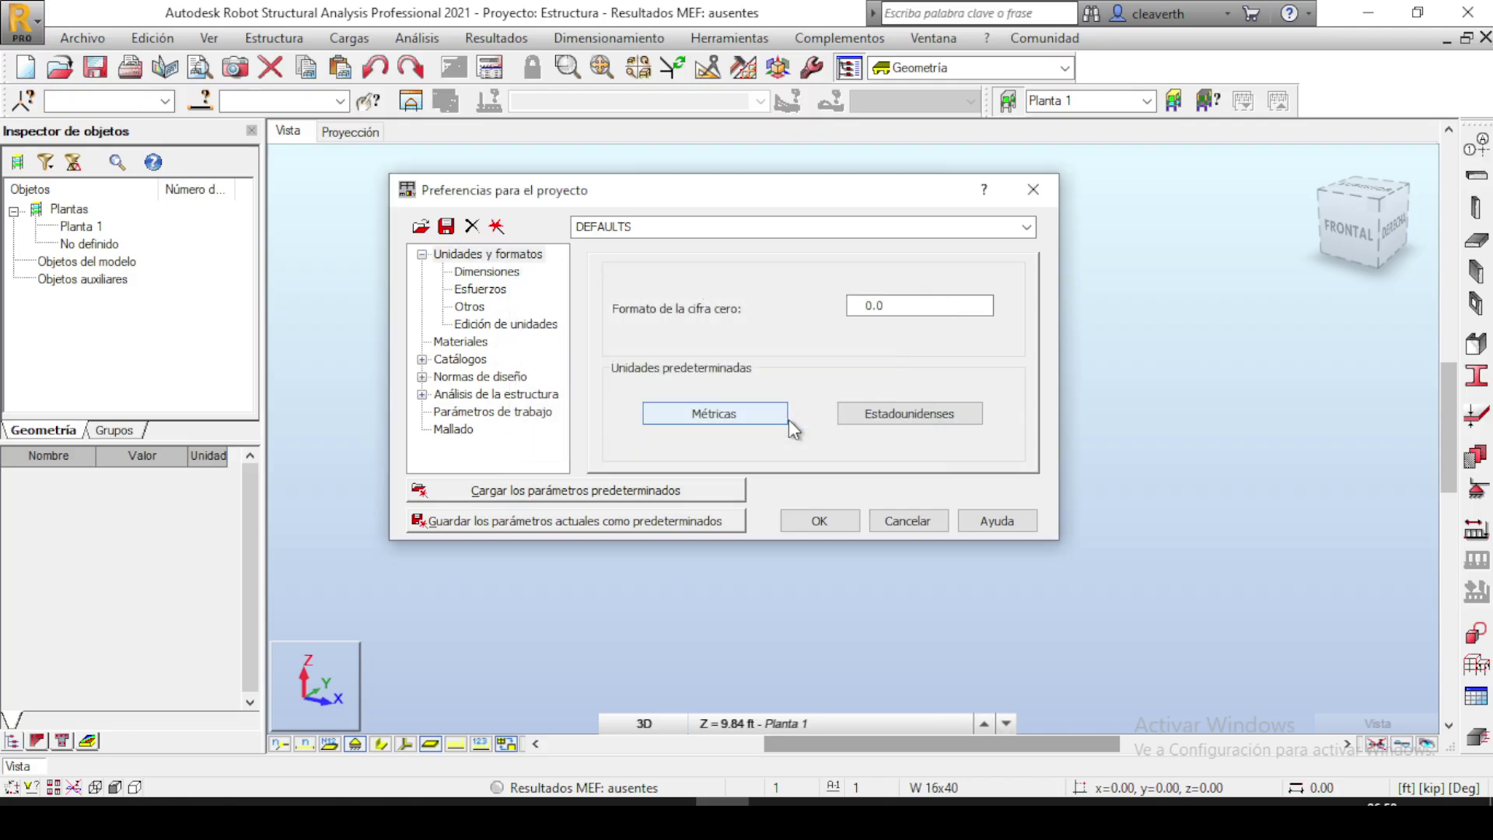
left_click(476, 277)
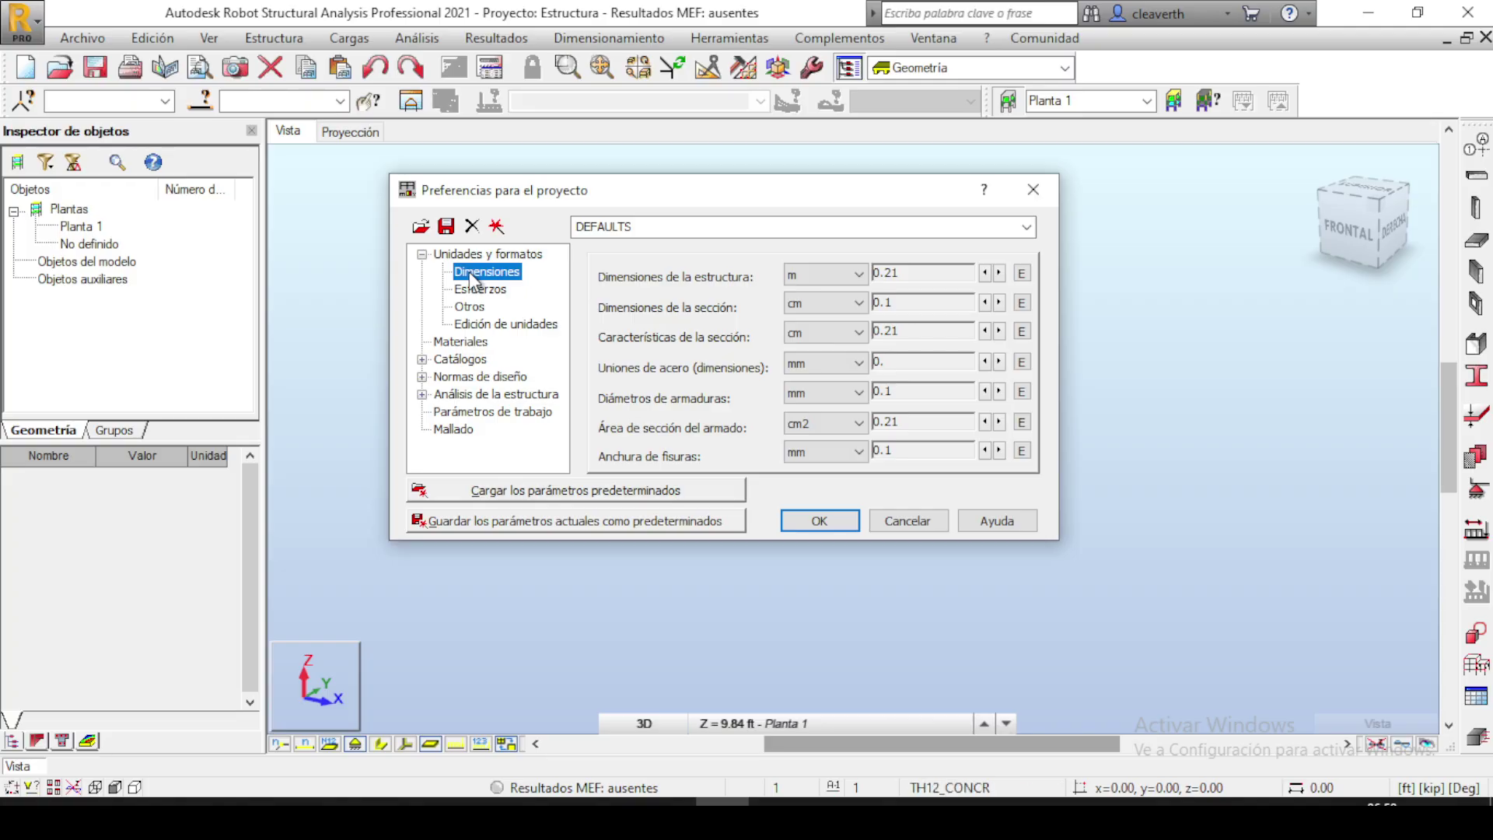
Try exponential notation and a third decimal place for the structure dimensions, restoring the original format after each trial.
left_click(1024, 273)
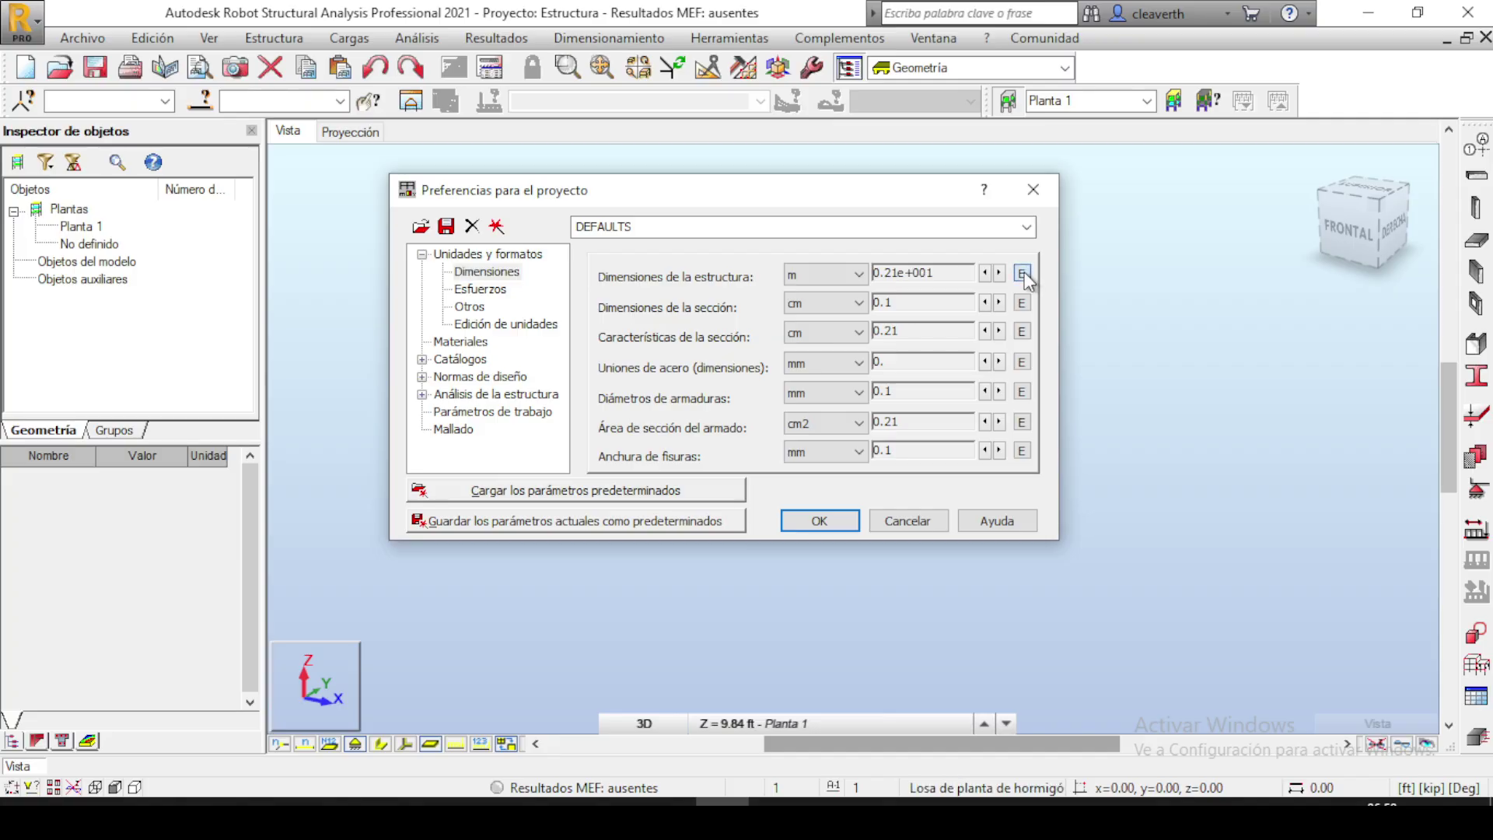
left_click(1024, 273)
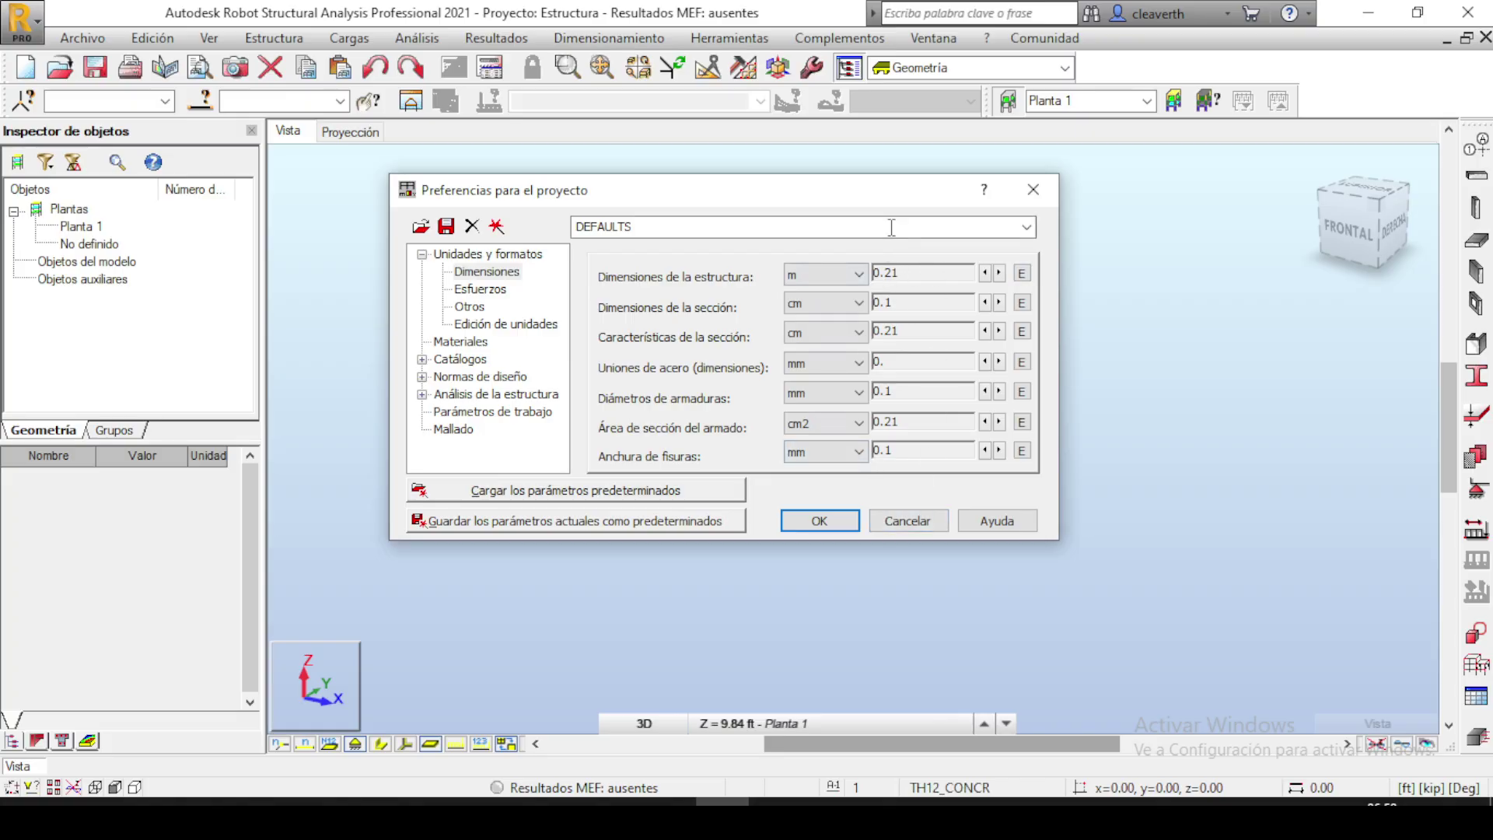
left_click(1000, 274)
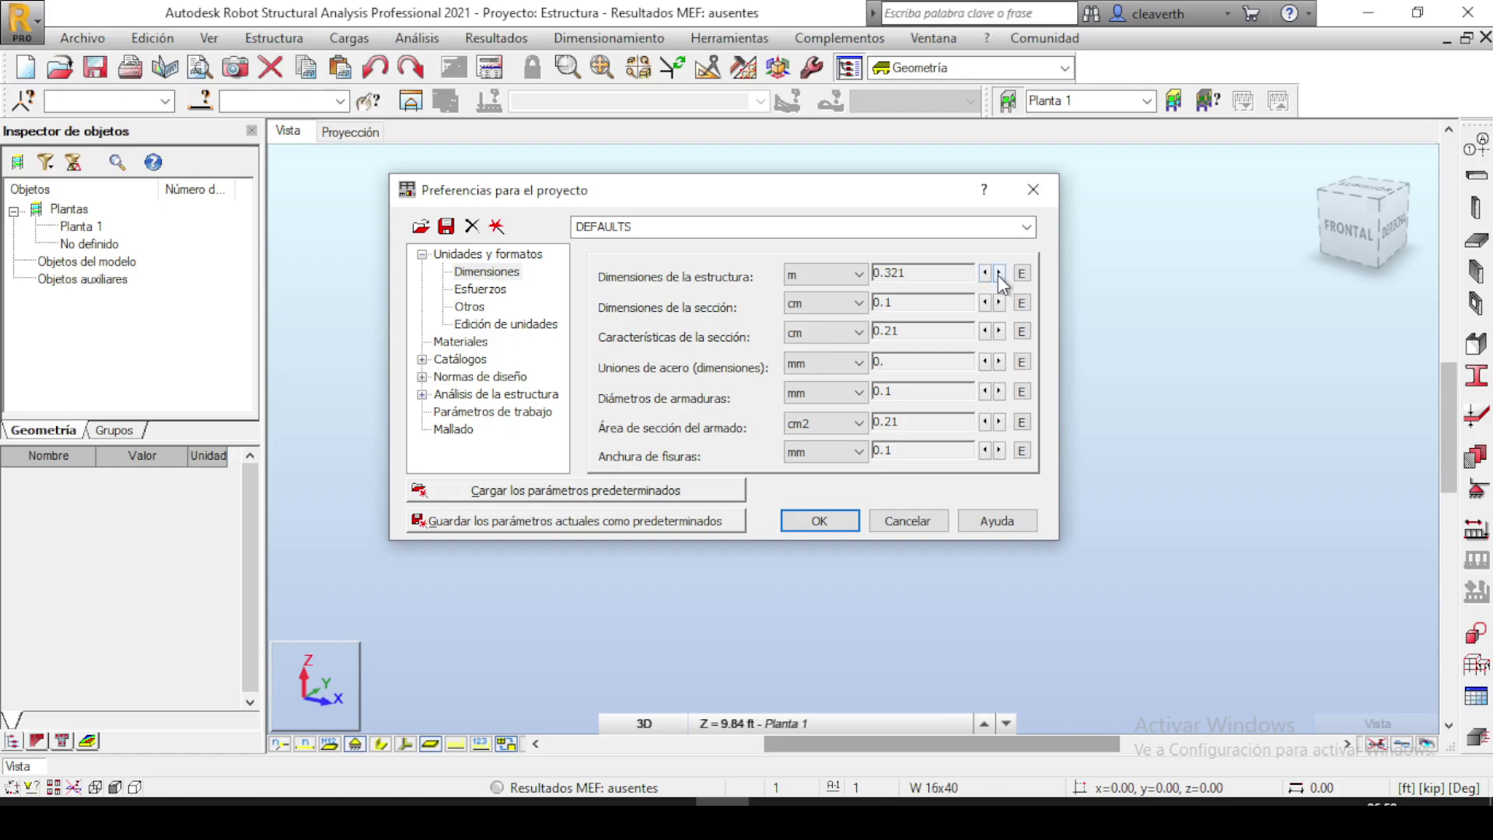
left_click(985, 273)
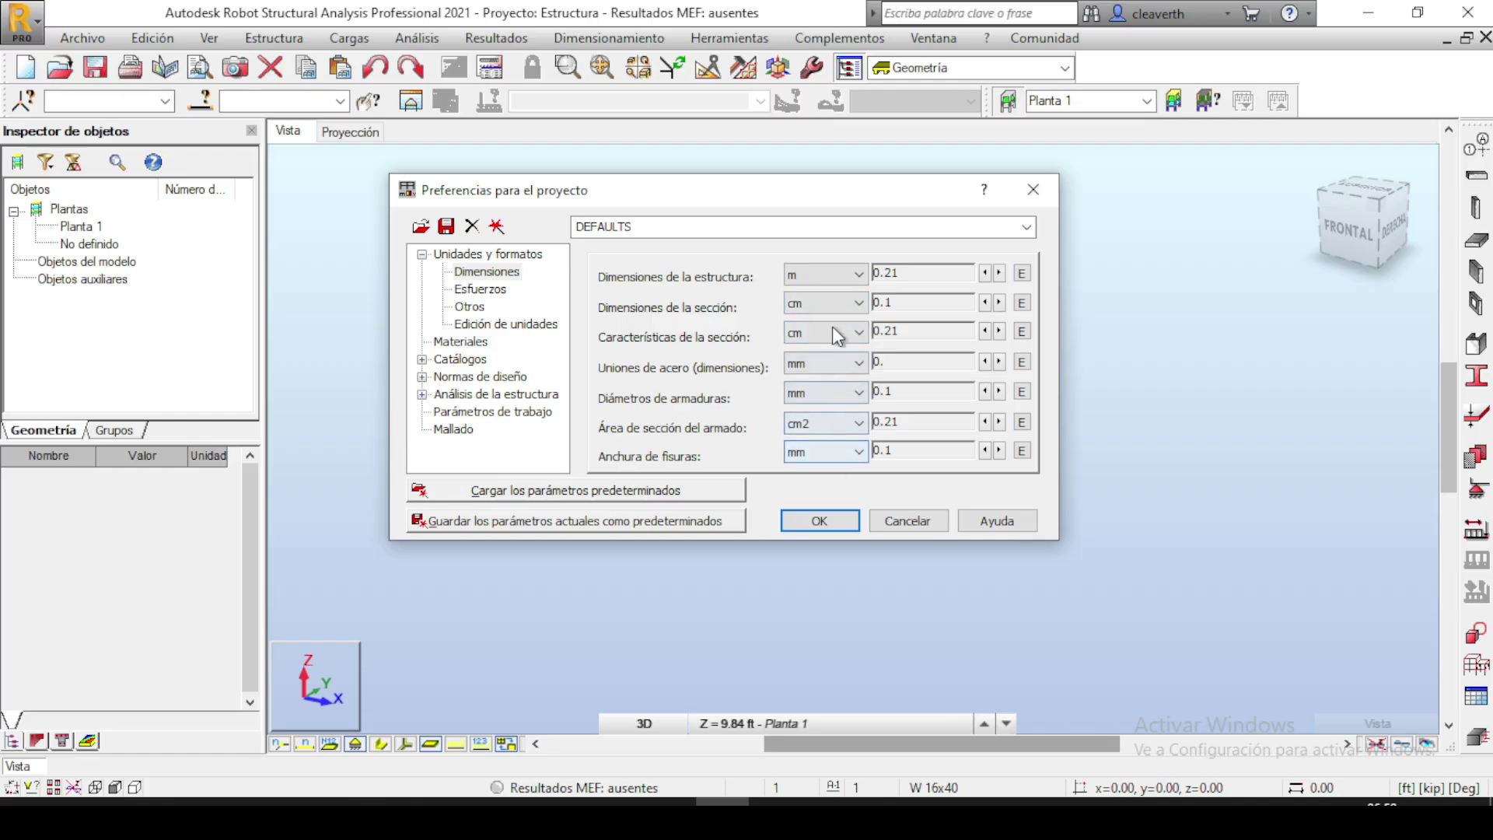
Set the force unit in the Esfuerzos units to kgf.
left_click(479, 292)
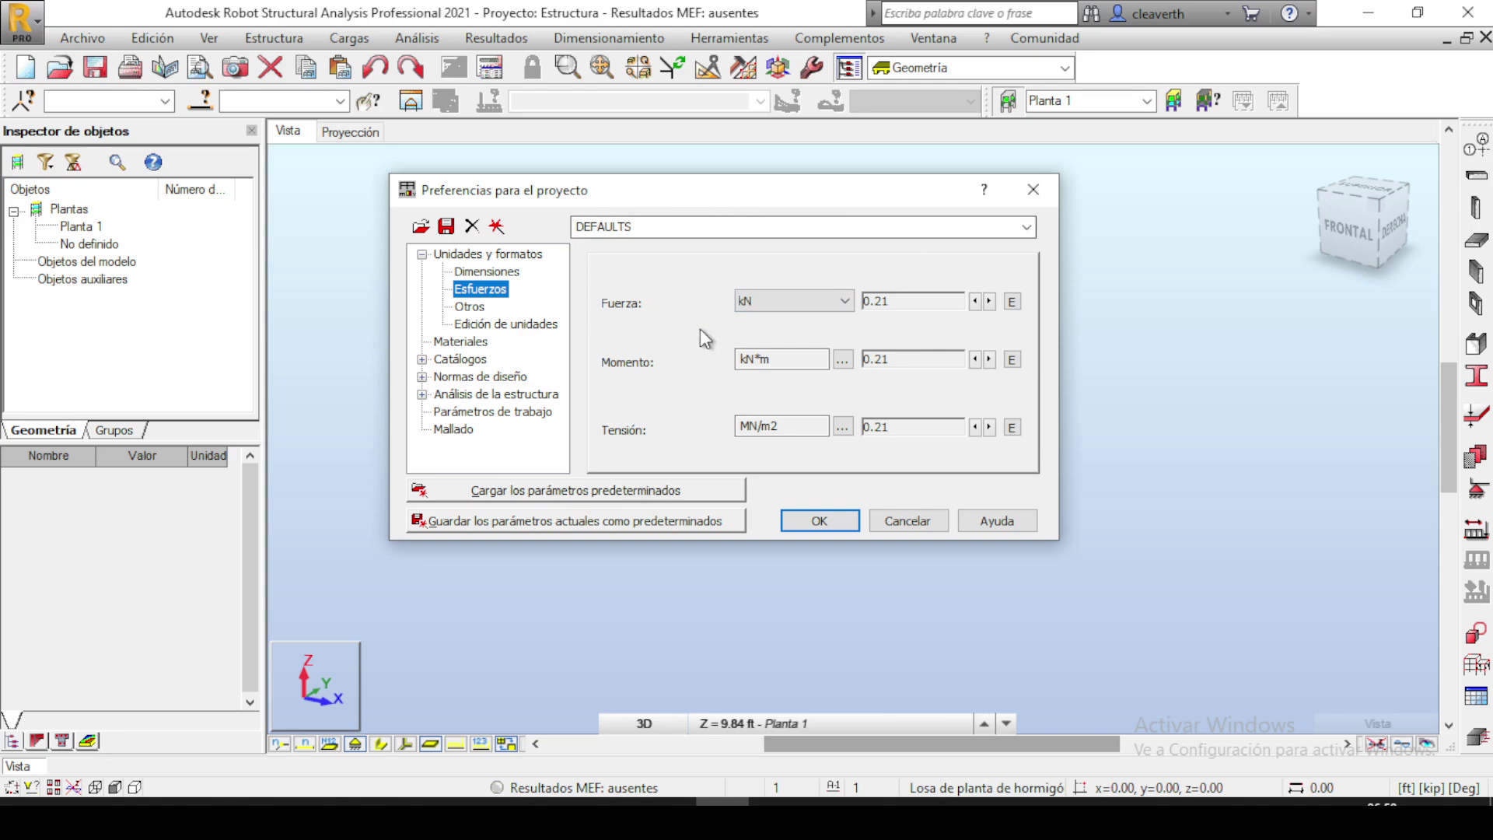
left_click(843, 302)
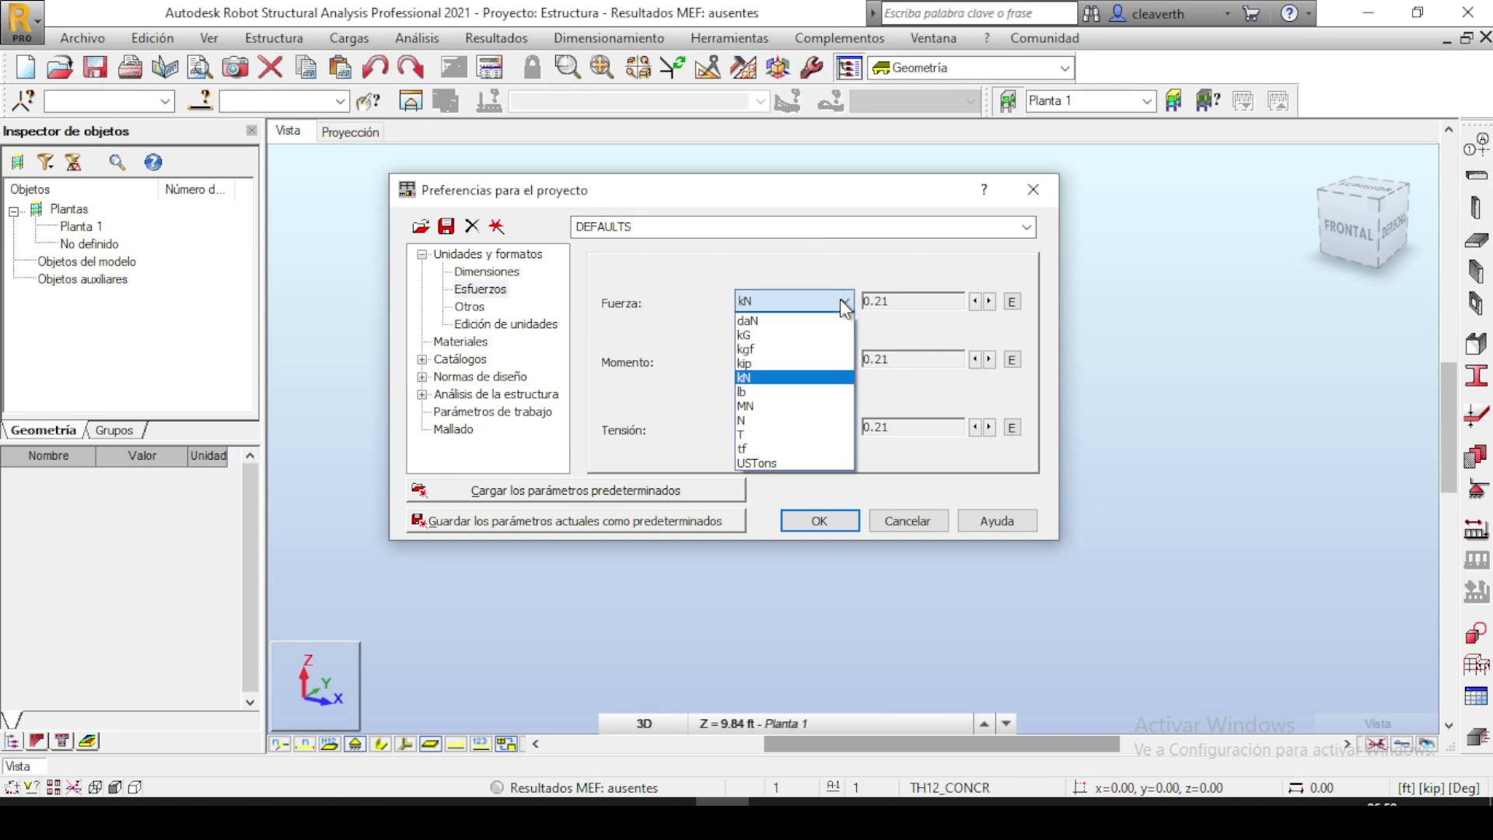
left_click(841, 300)
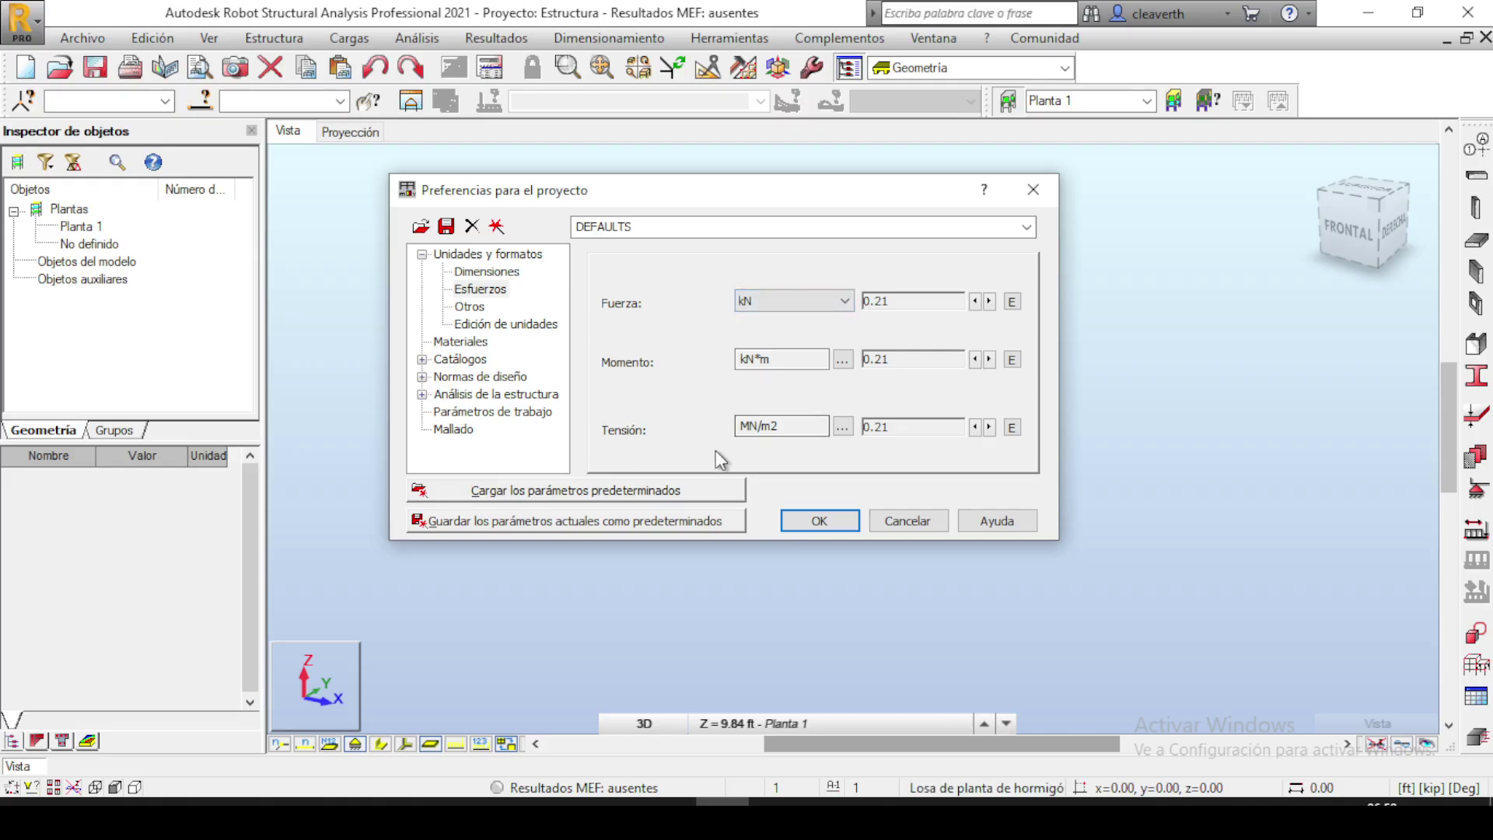
left_click(844, 303)
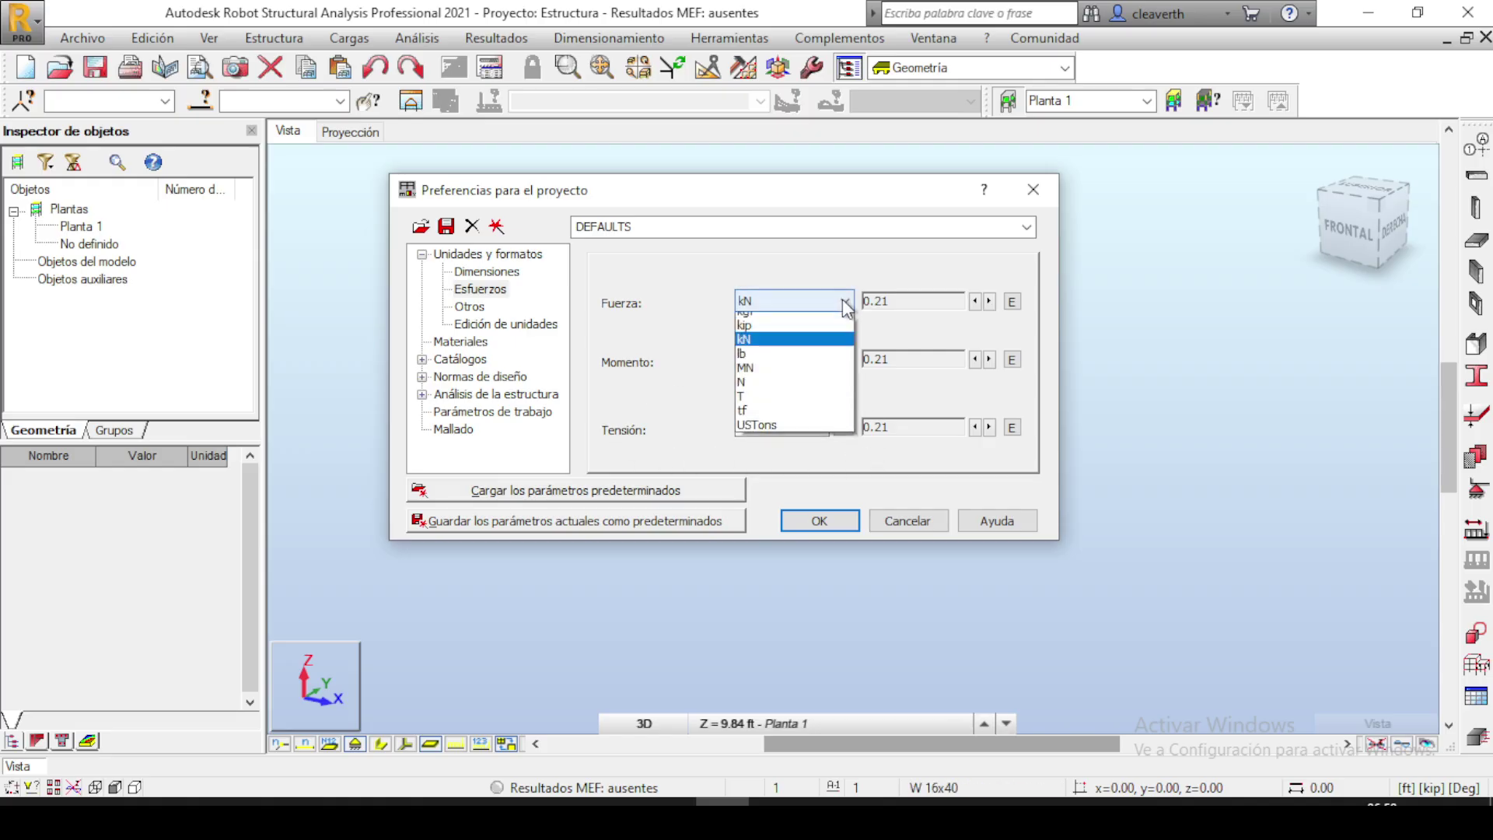
left_click(786, 344)
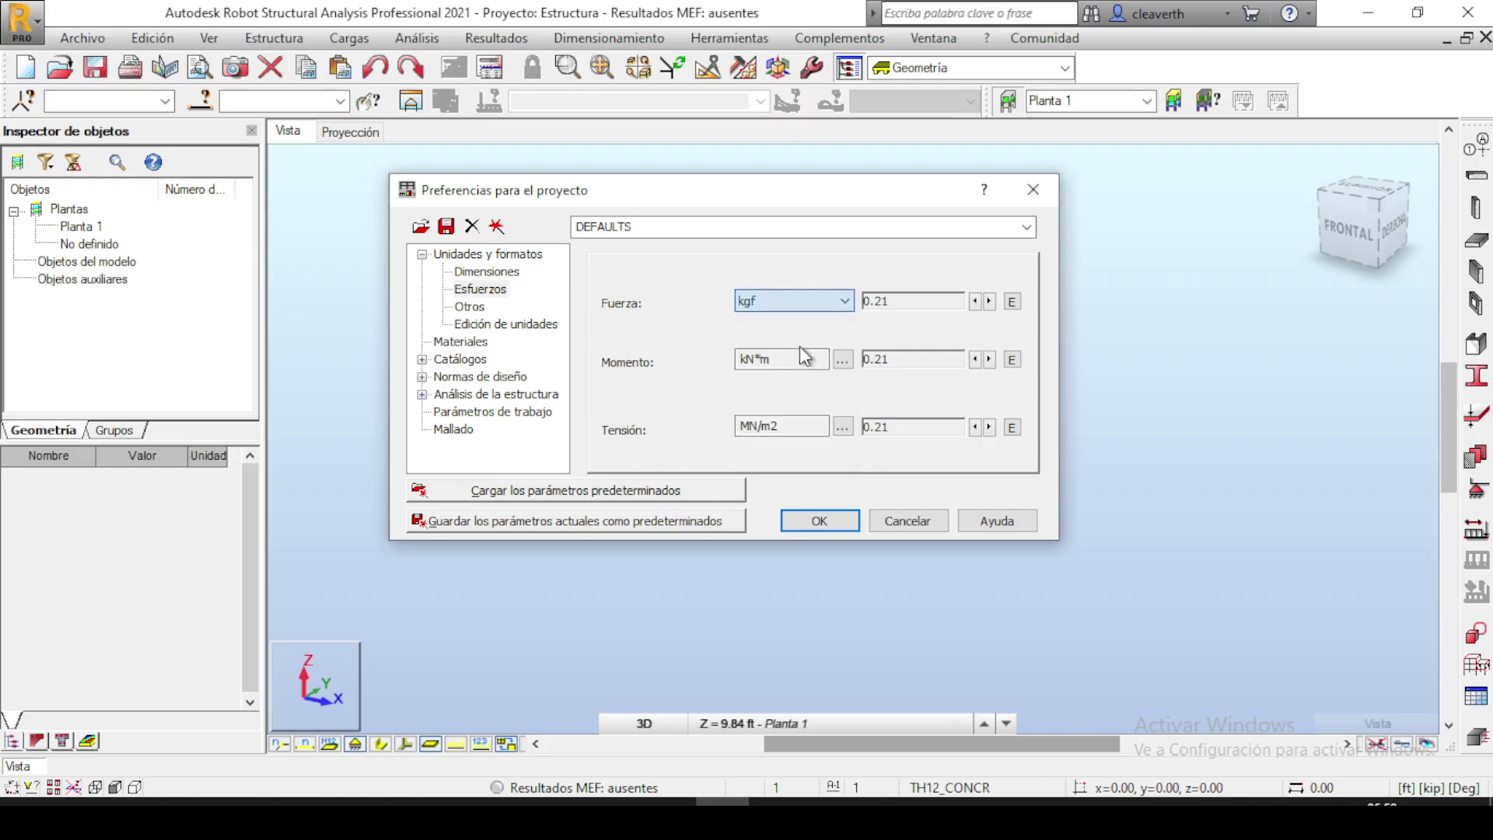
Set the moment unit to kgf*m, using kgf for force and m for length.
left_click(842, 359)
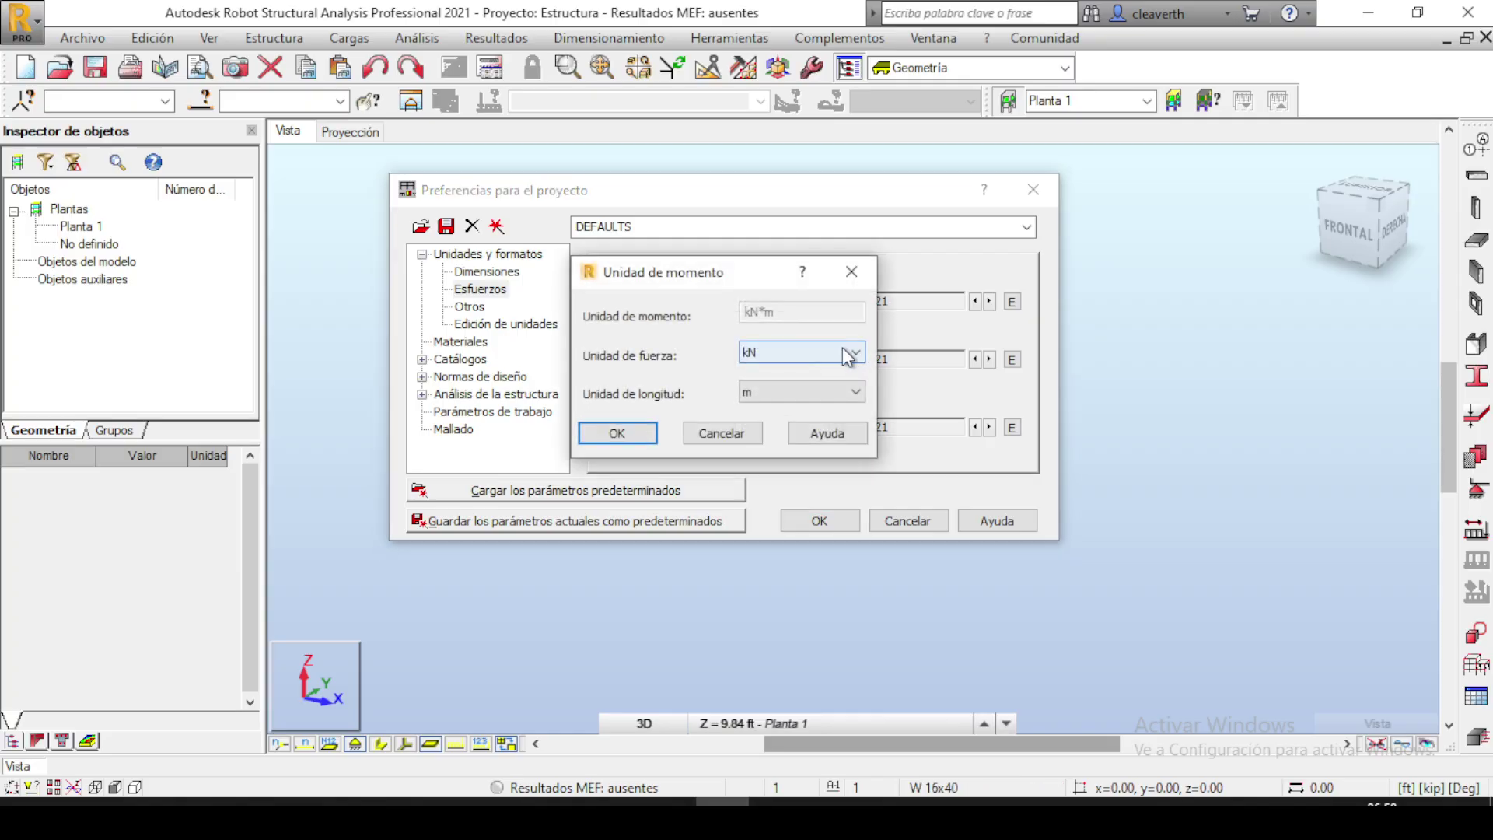
left_click(852, 353)
left_click(801, 409)
left_click(808, 388)
left_click(808, 384)
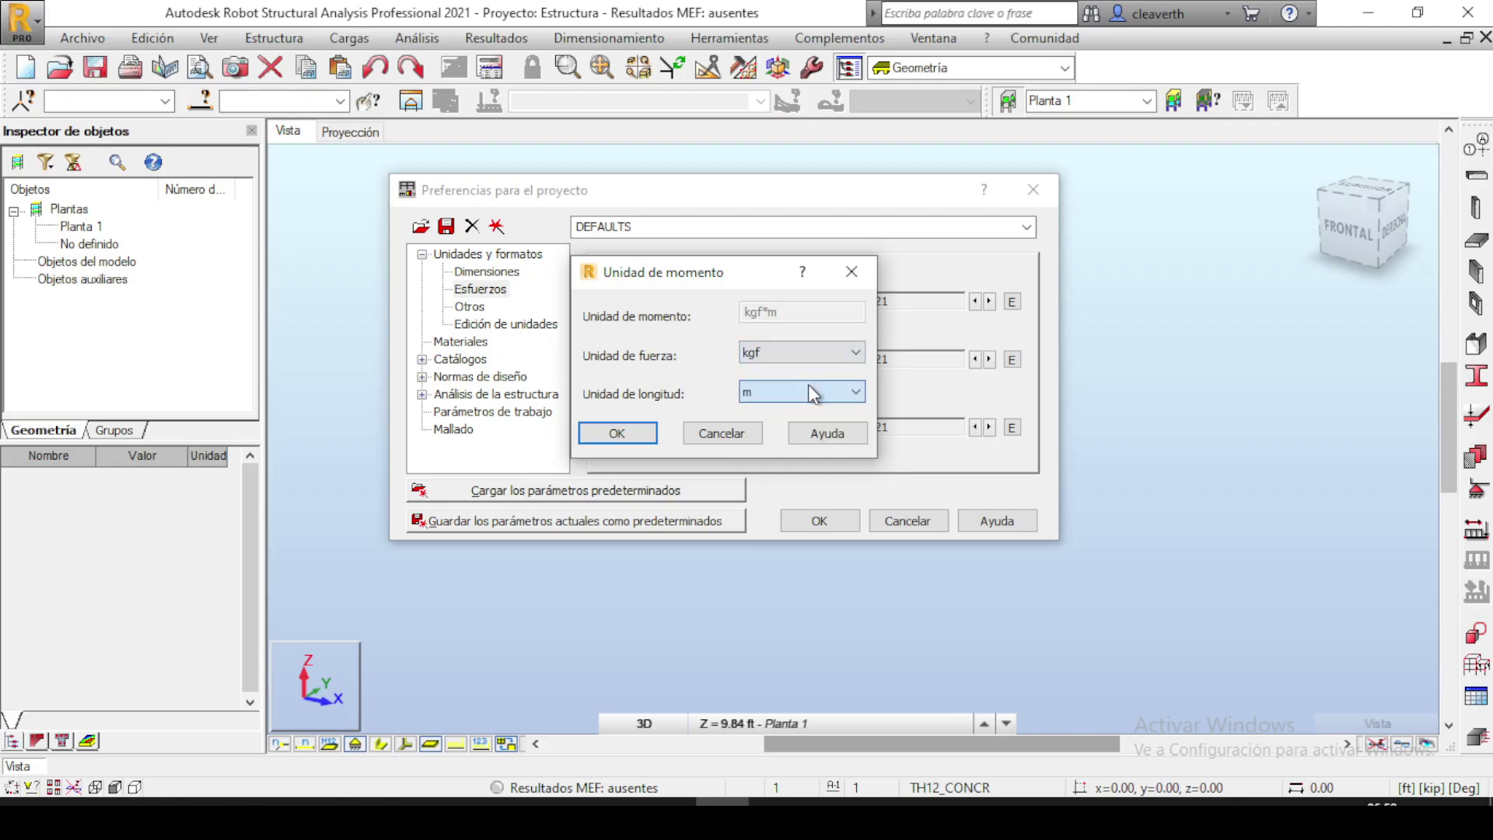
left_click(618, 433)
Set the stress (Tensión) unit to kgf/cm2, using kgf for force and cm2 for area.
left_click(843, 426)
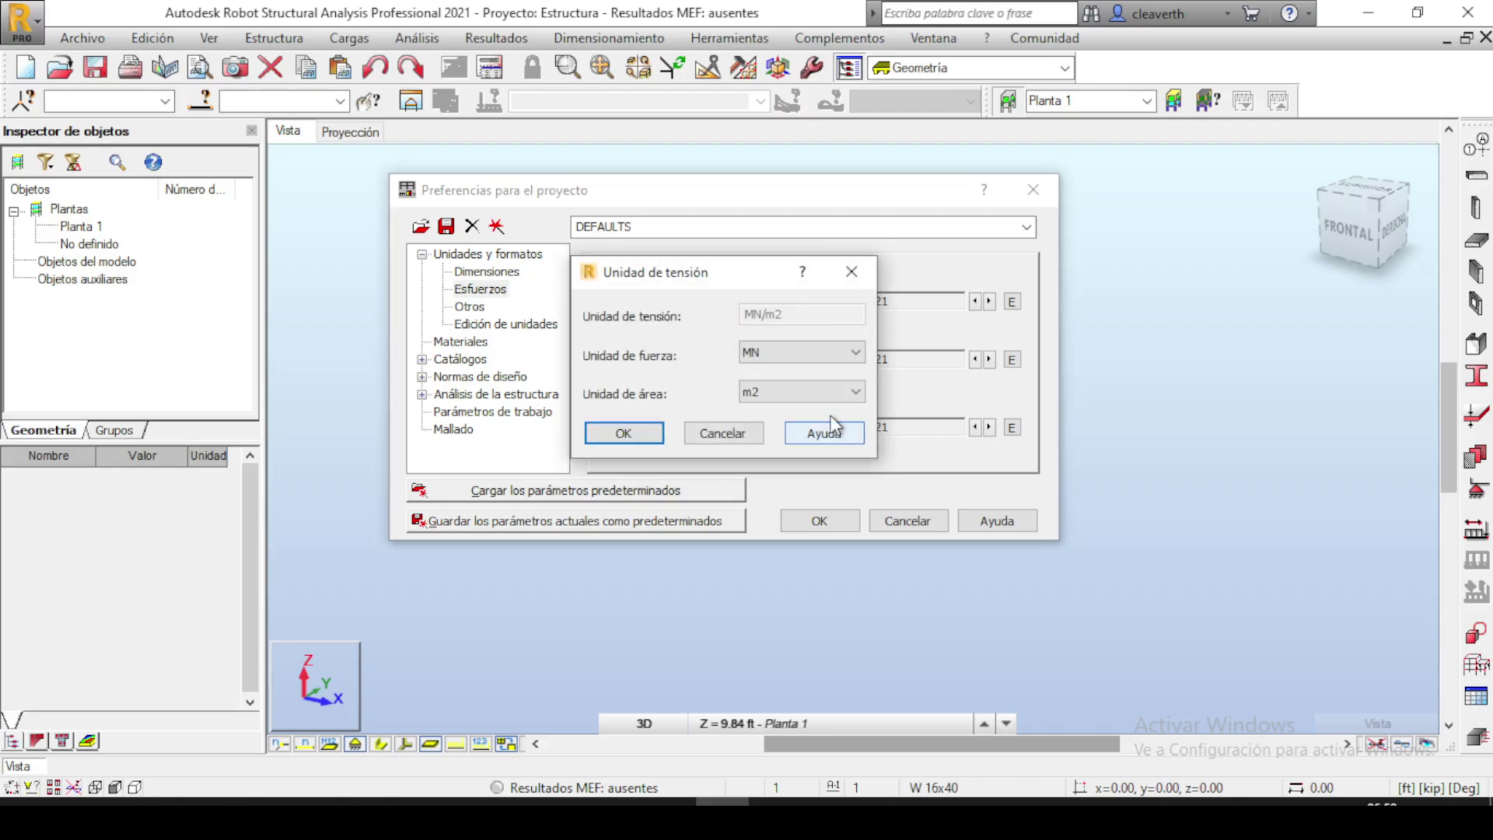
left_click(854, 353)
left_click(815, 400)
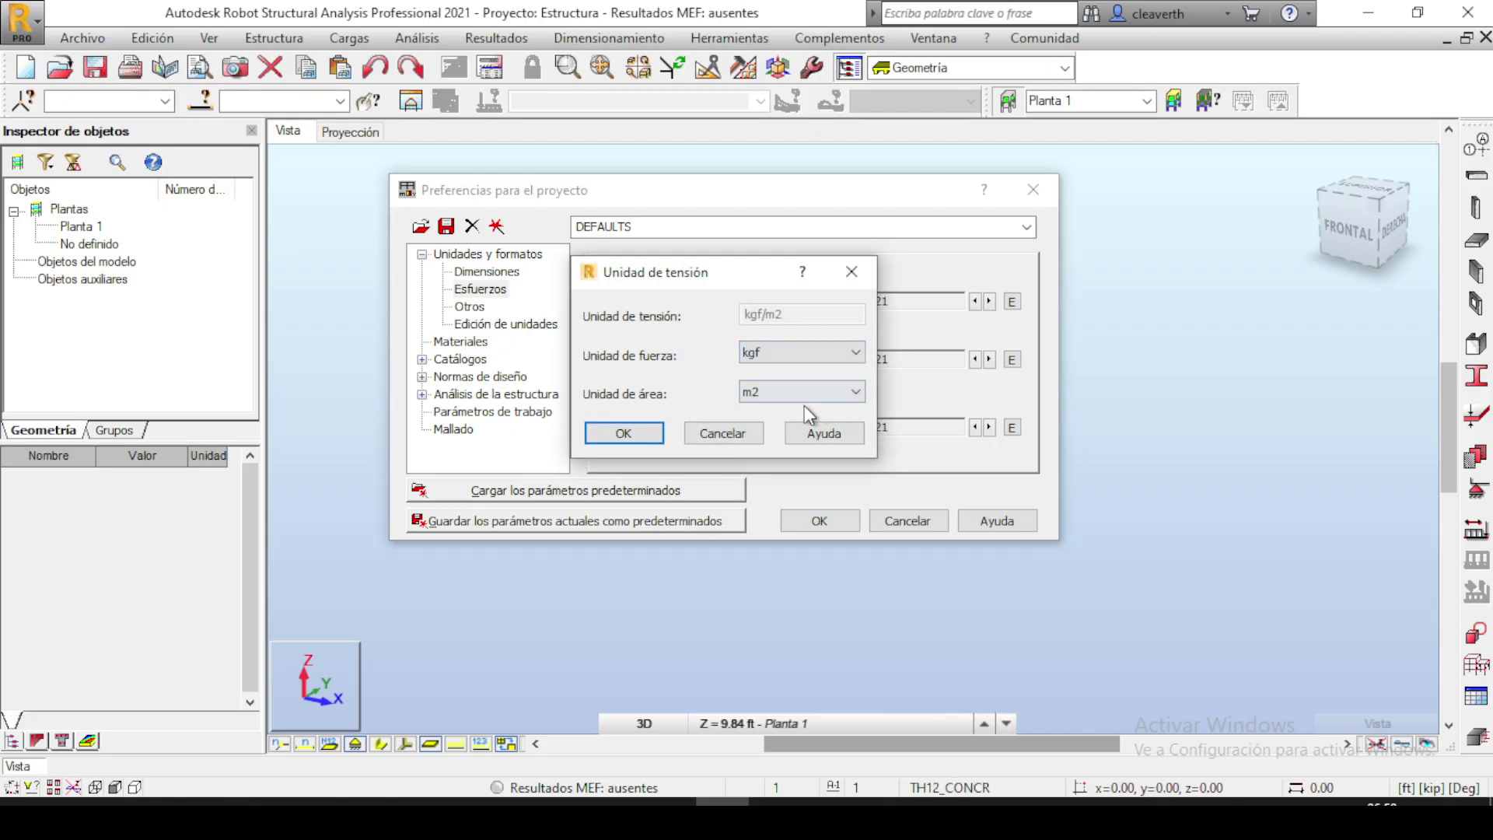
left_click(804, 395)
left_click(794, 414)
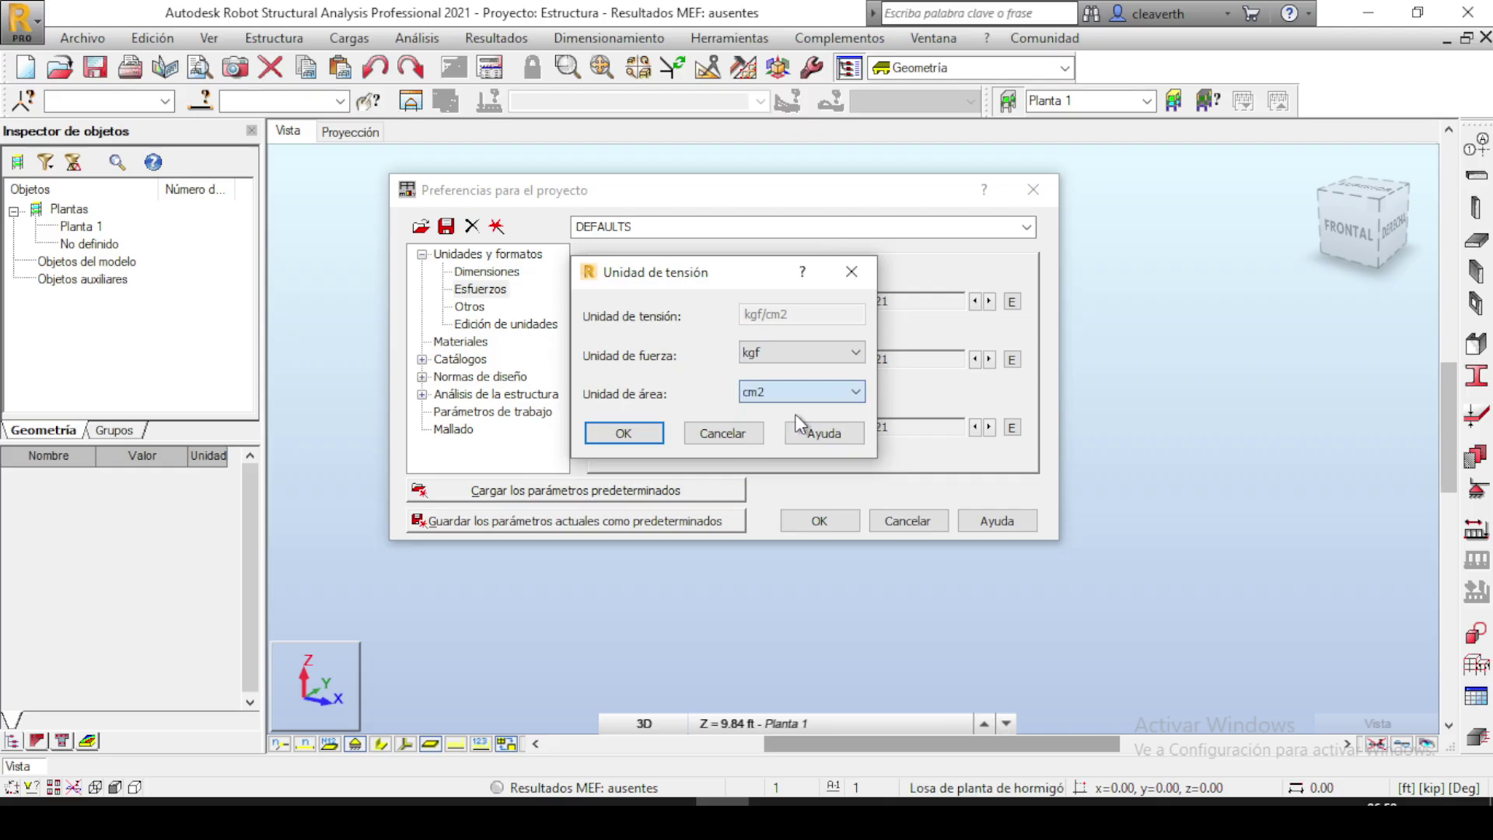
left_click(624, 433)
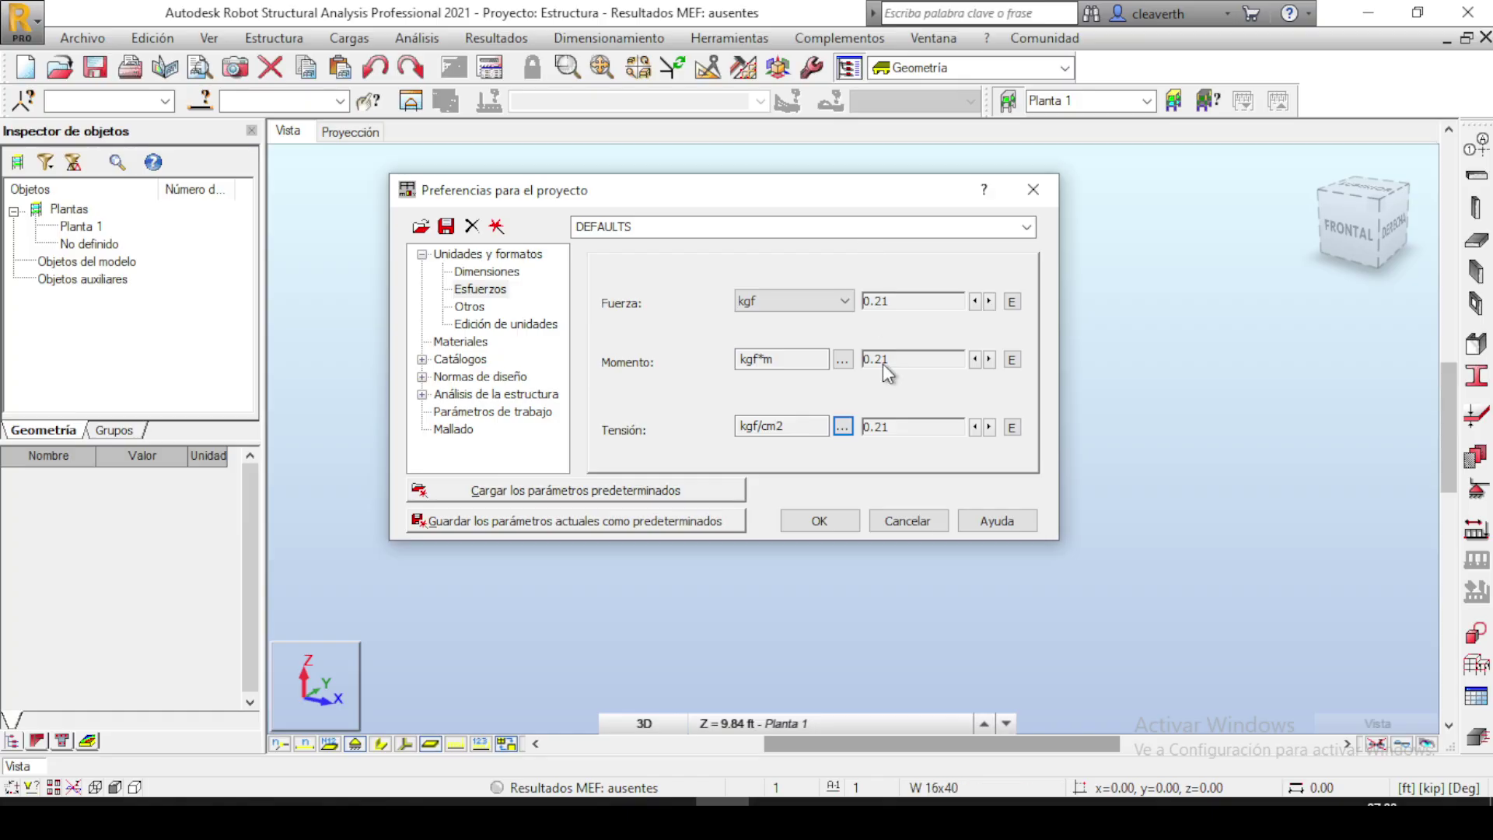
Check the Otros units, apply the project preferences and display the Proyección view.
left_click(469, 308)
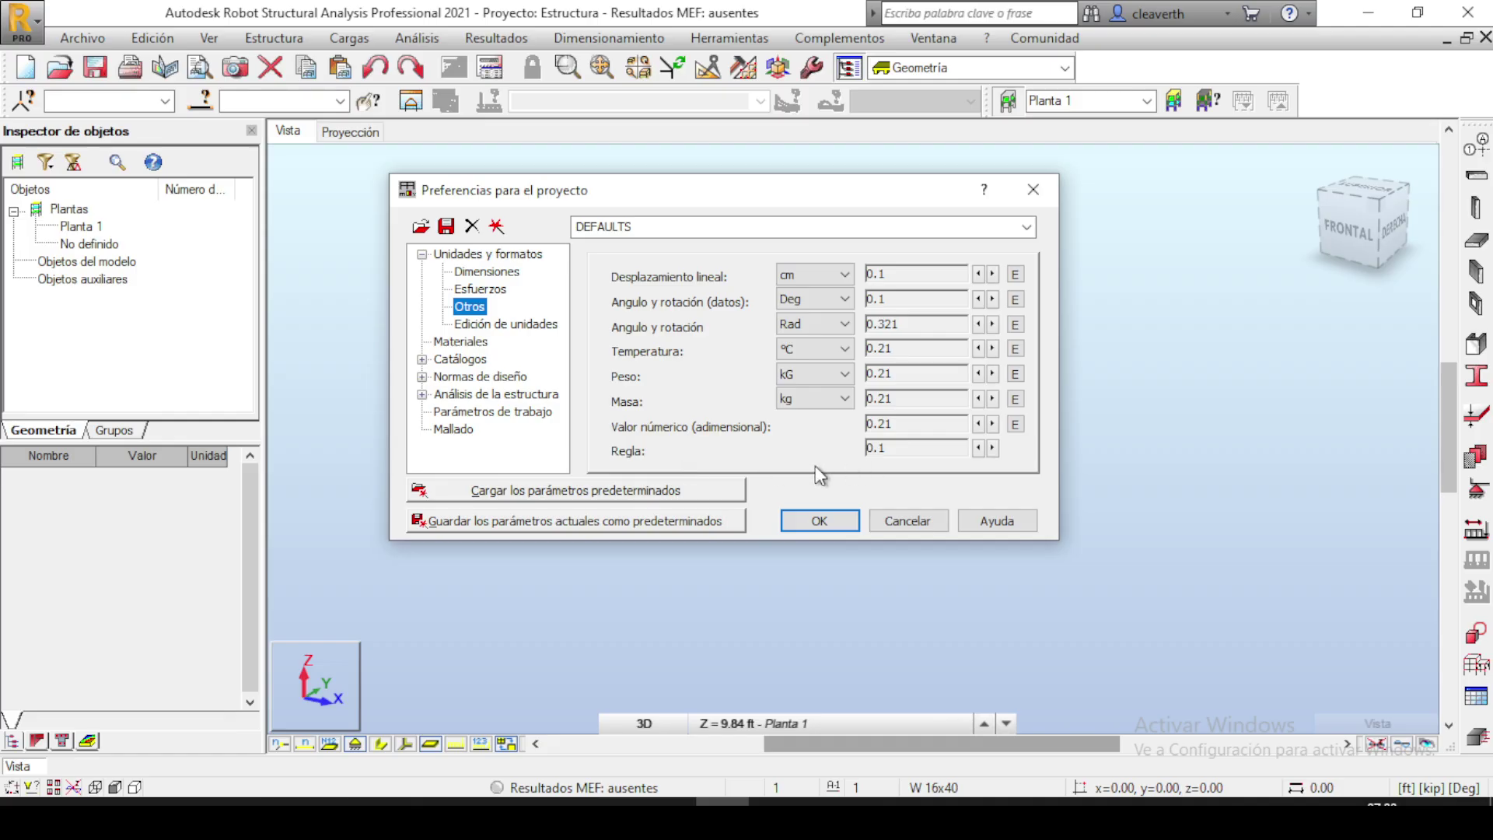
left_click(819, 520)
left_click(368, 130)
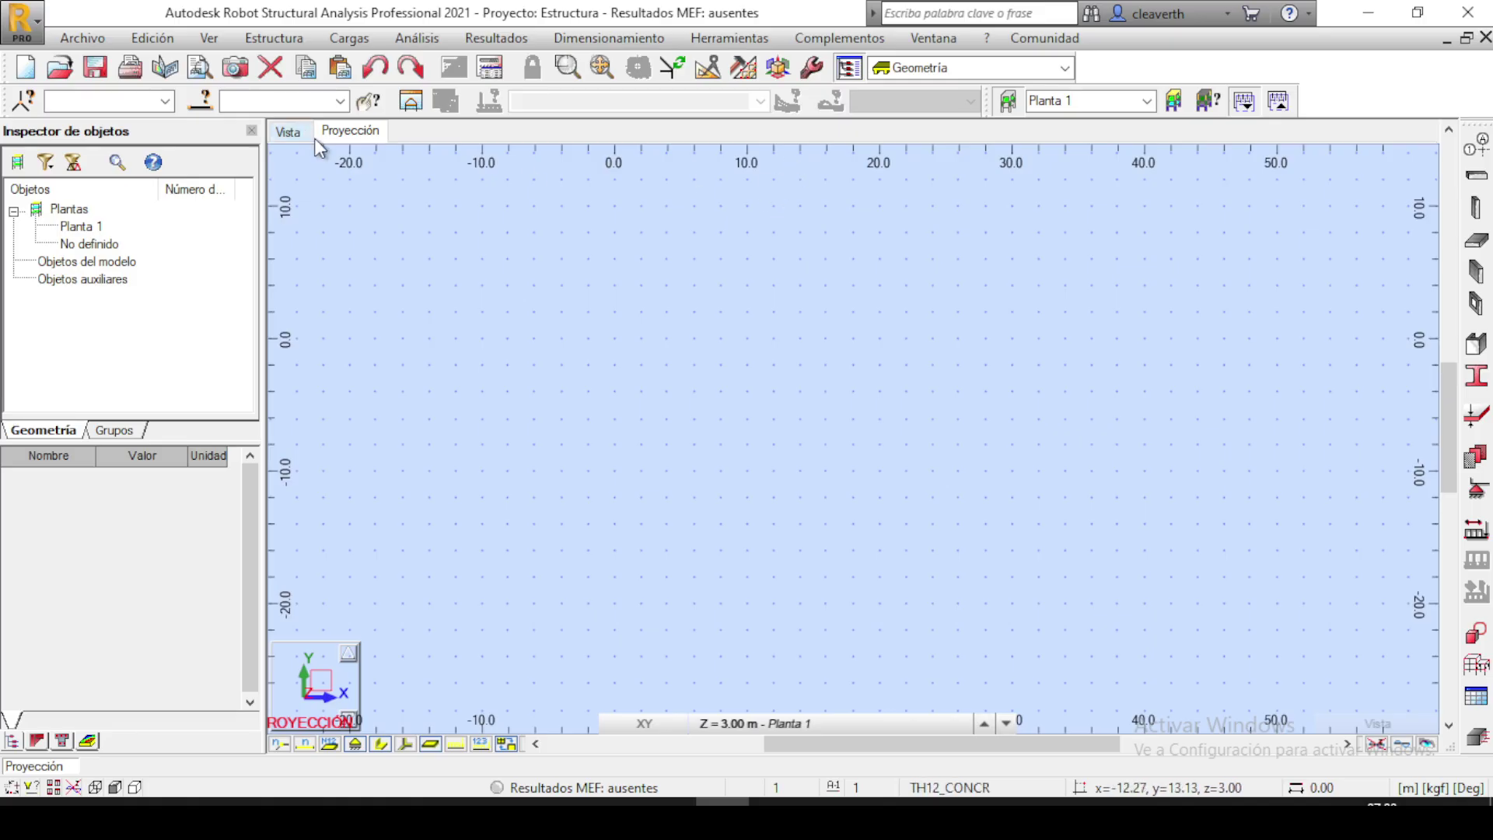
Reopen the project preferences and go through the unit editing settings to the materials settings.
left_click(725, 39)
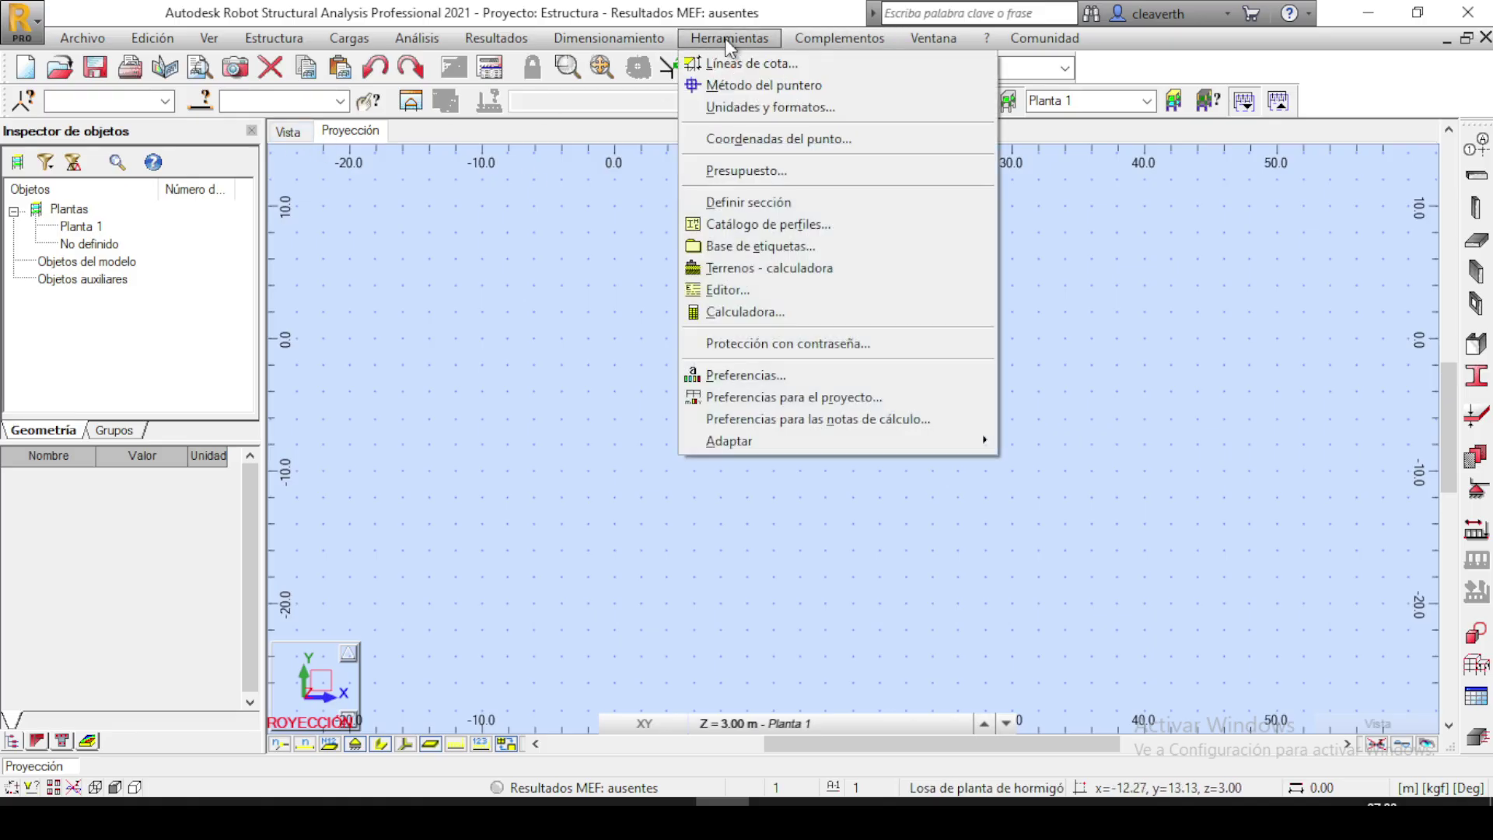
left_click(772, 397)
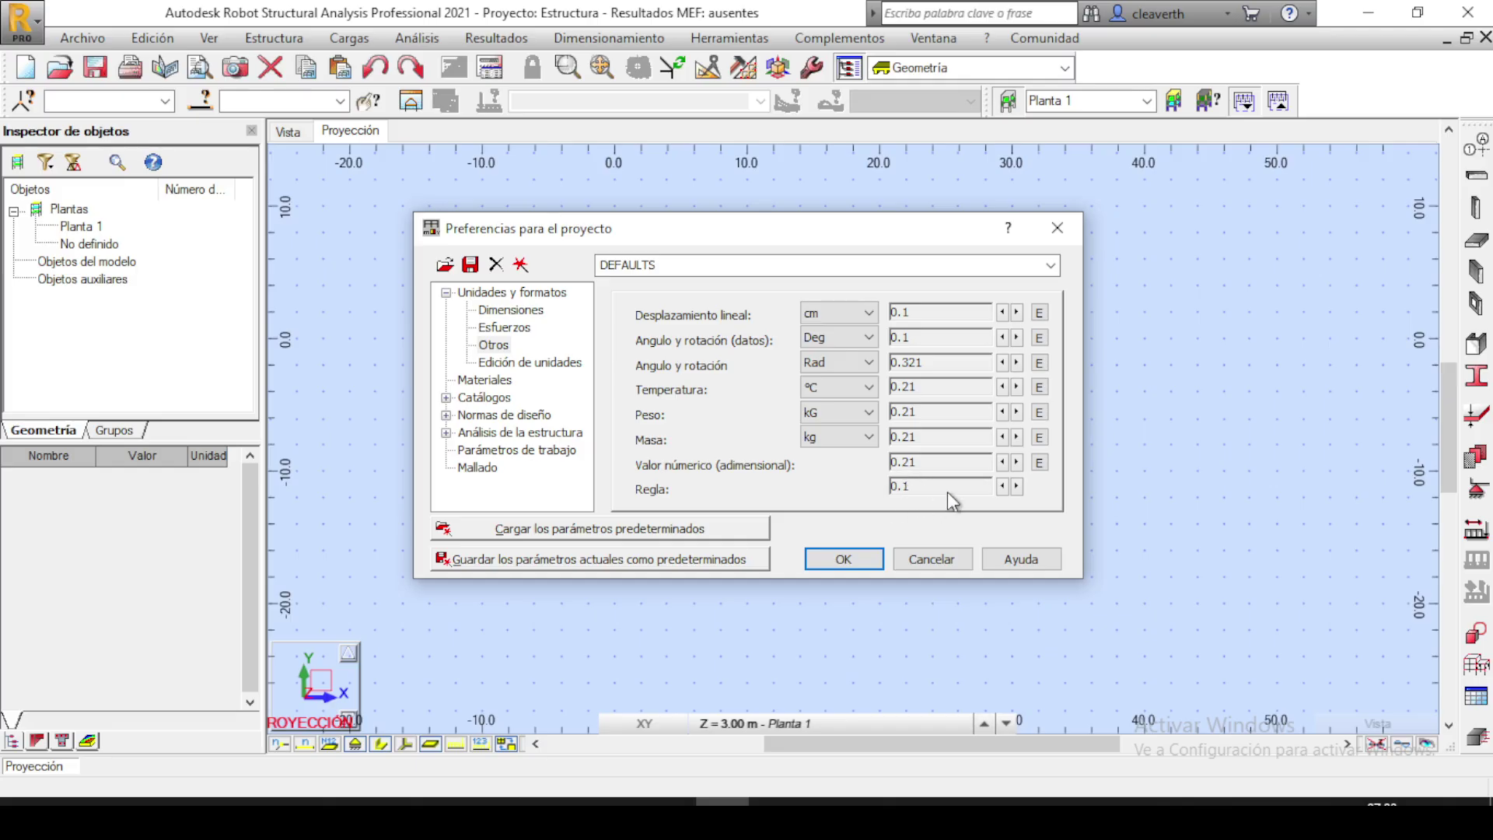
left_click(544, 362)
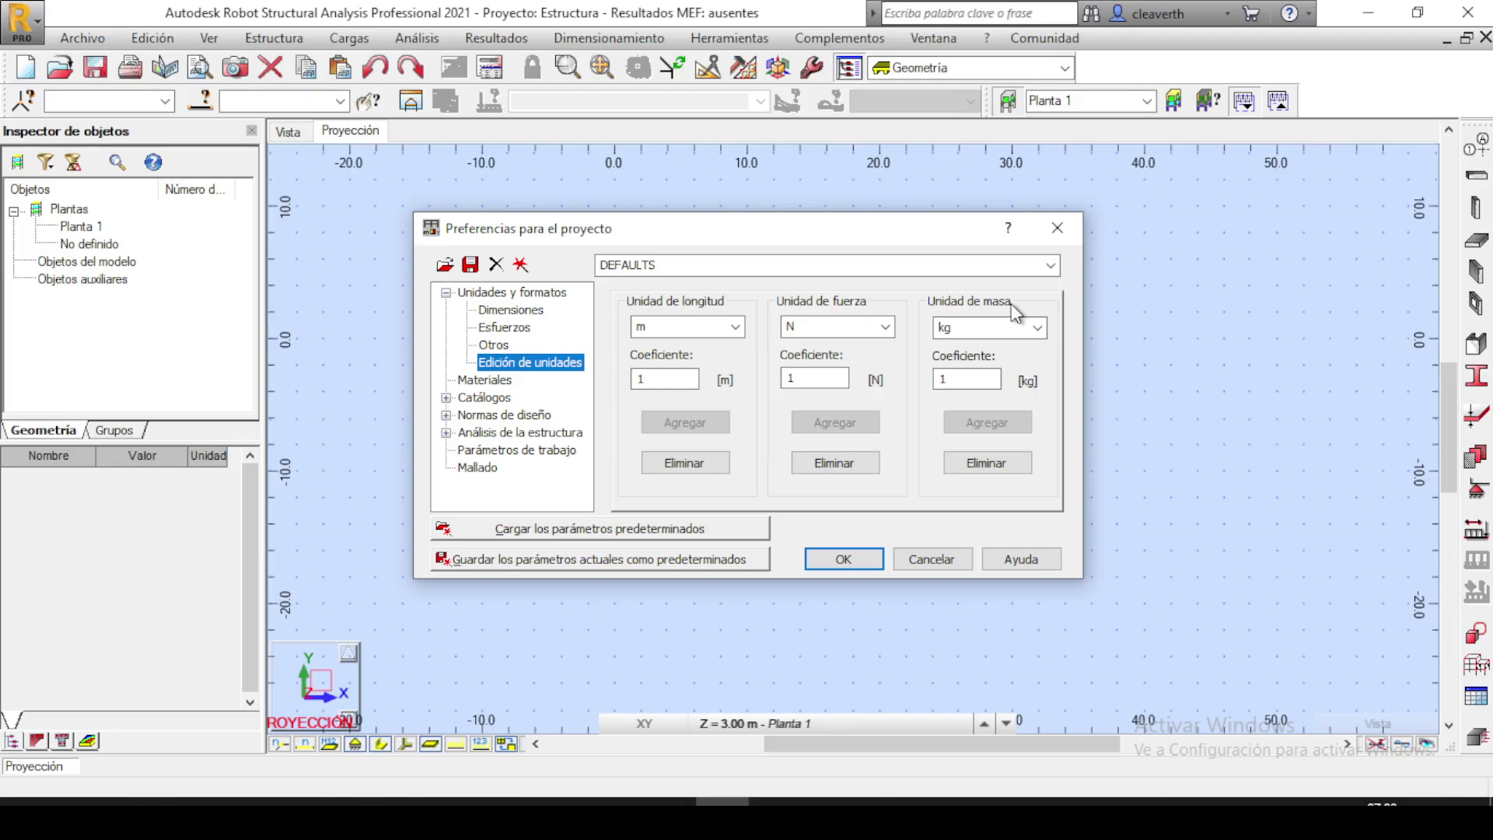
left_click(477, 380)
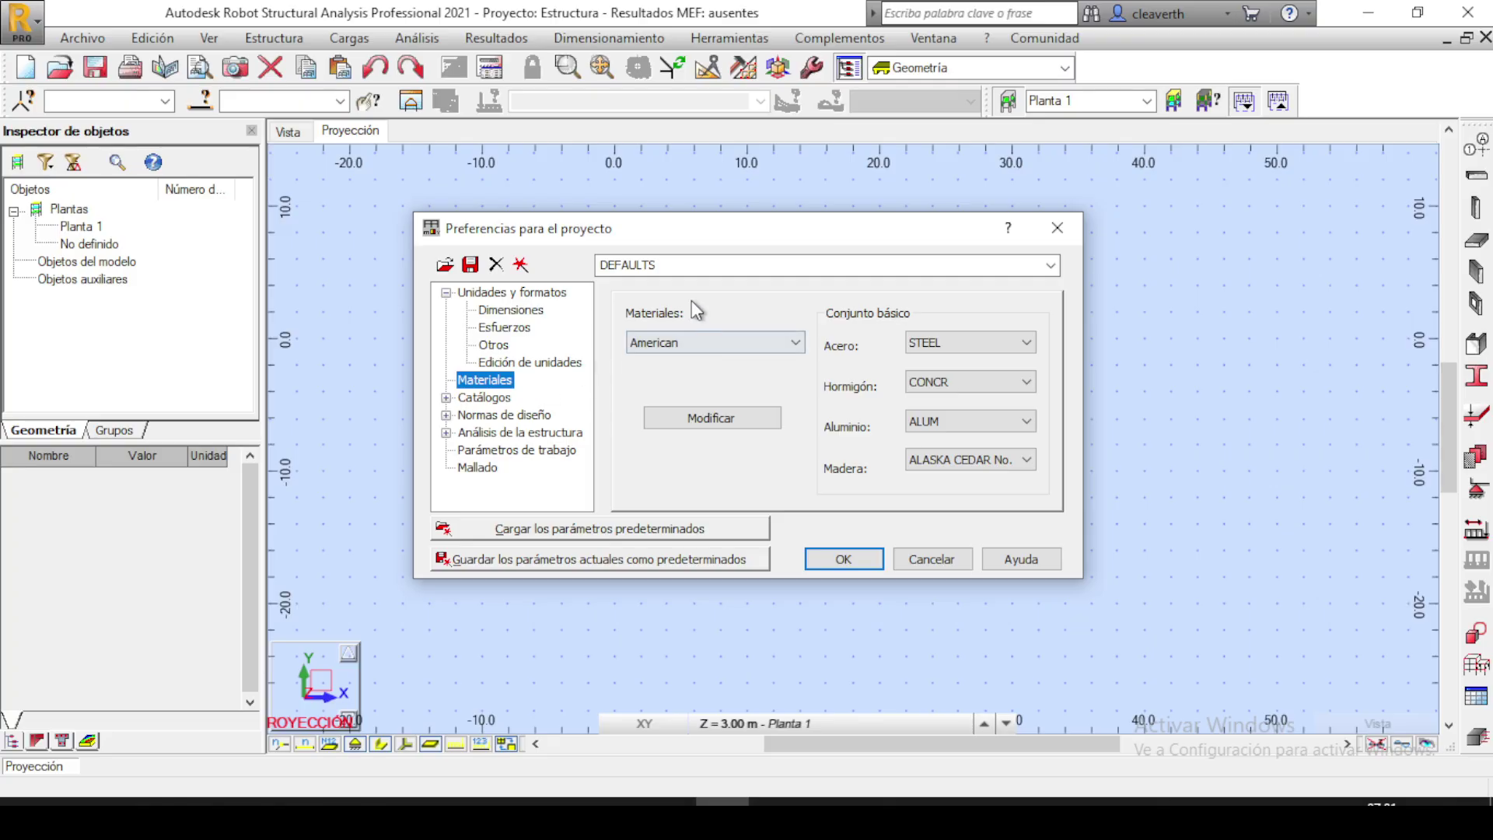
Try the Eurocode material set and change the materials back to American.
left_click(794, 341)
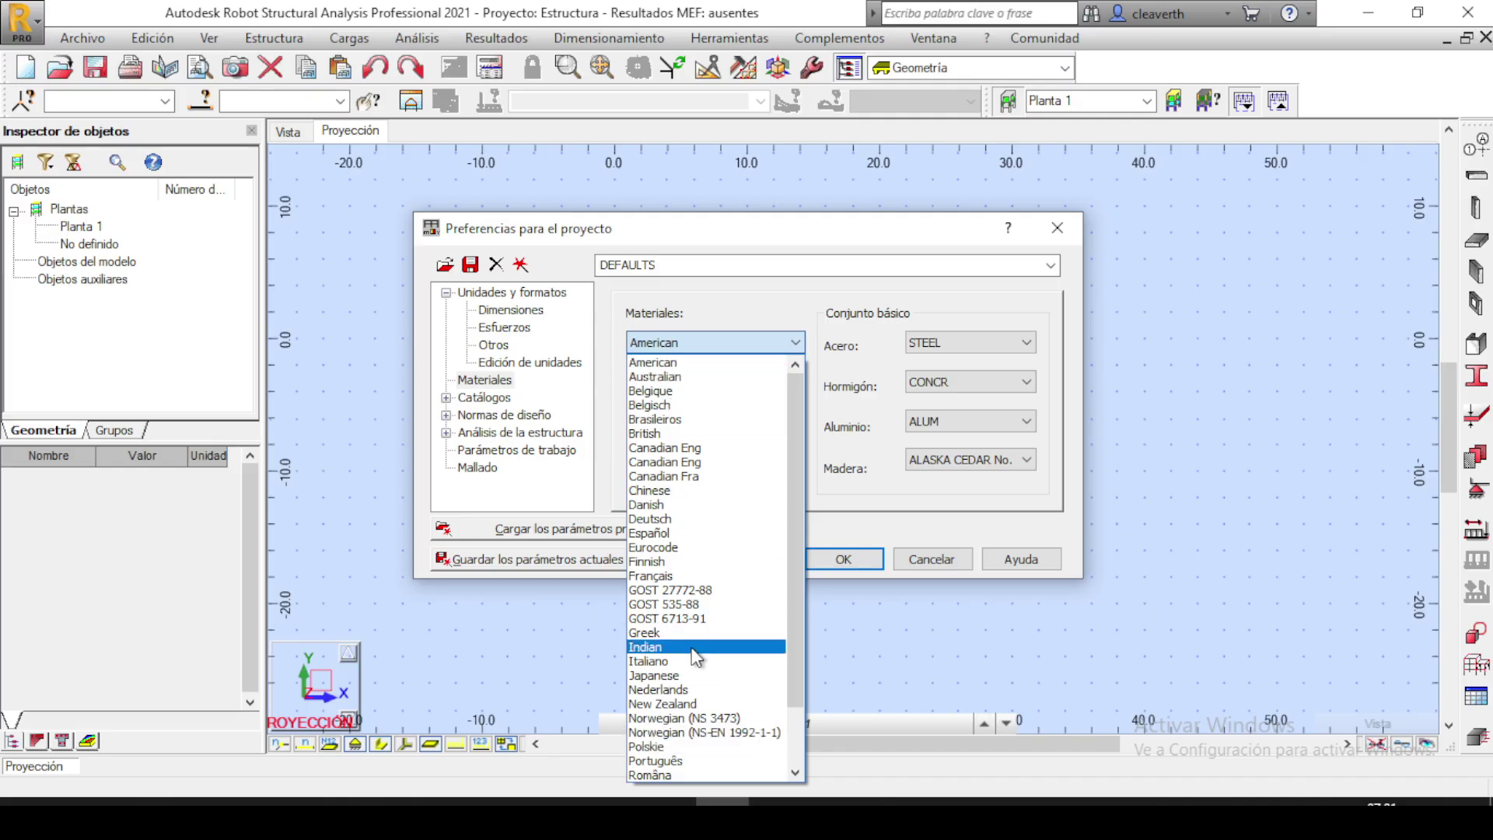
left_click(669, 548)
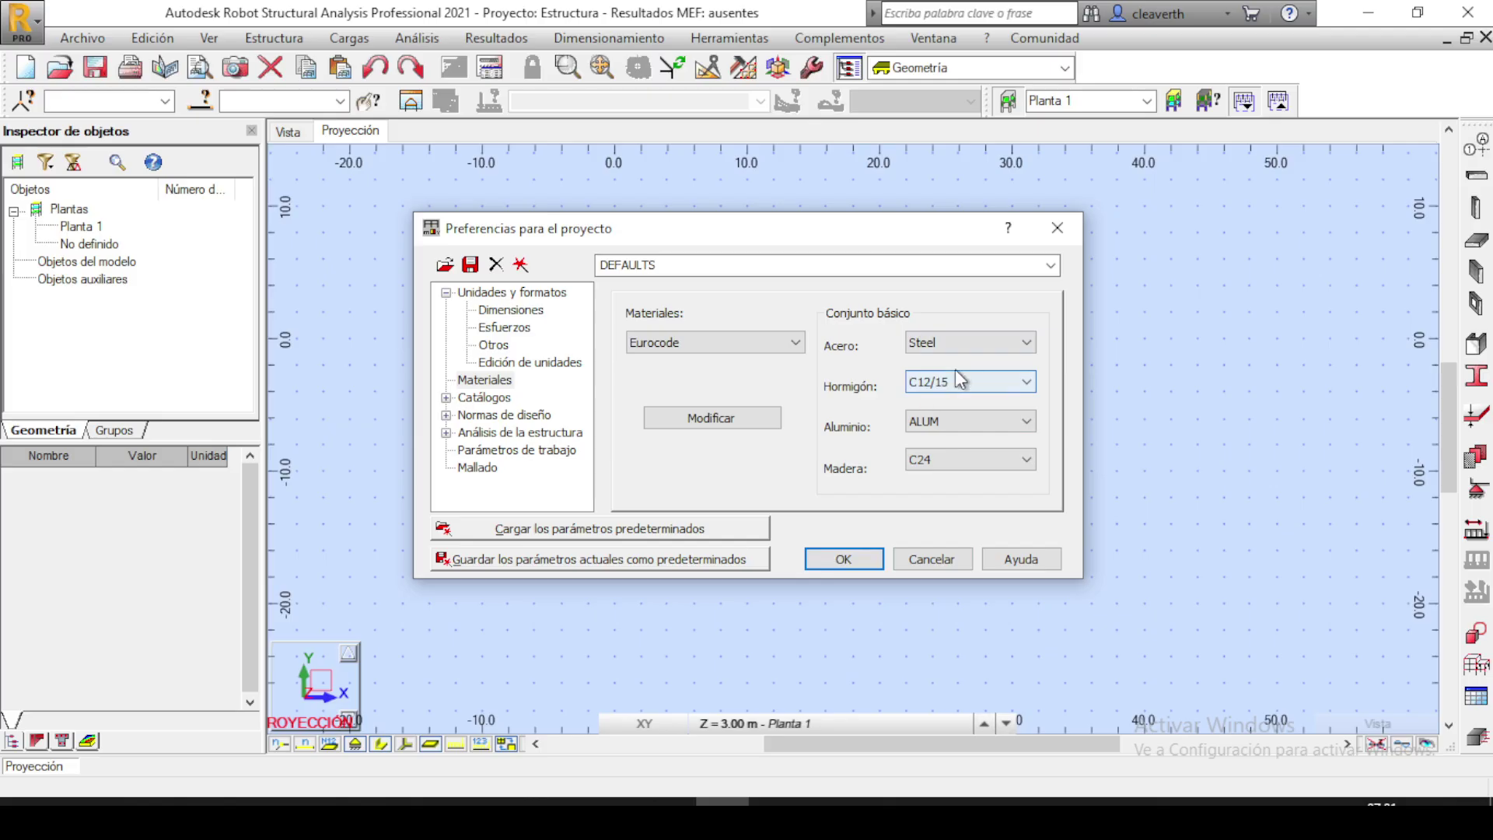
left_click(770, 342)
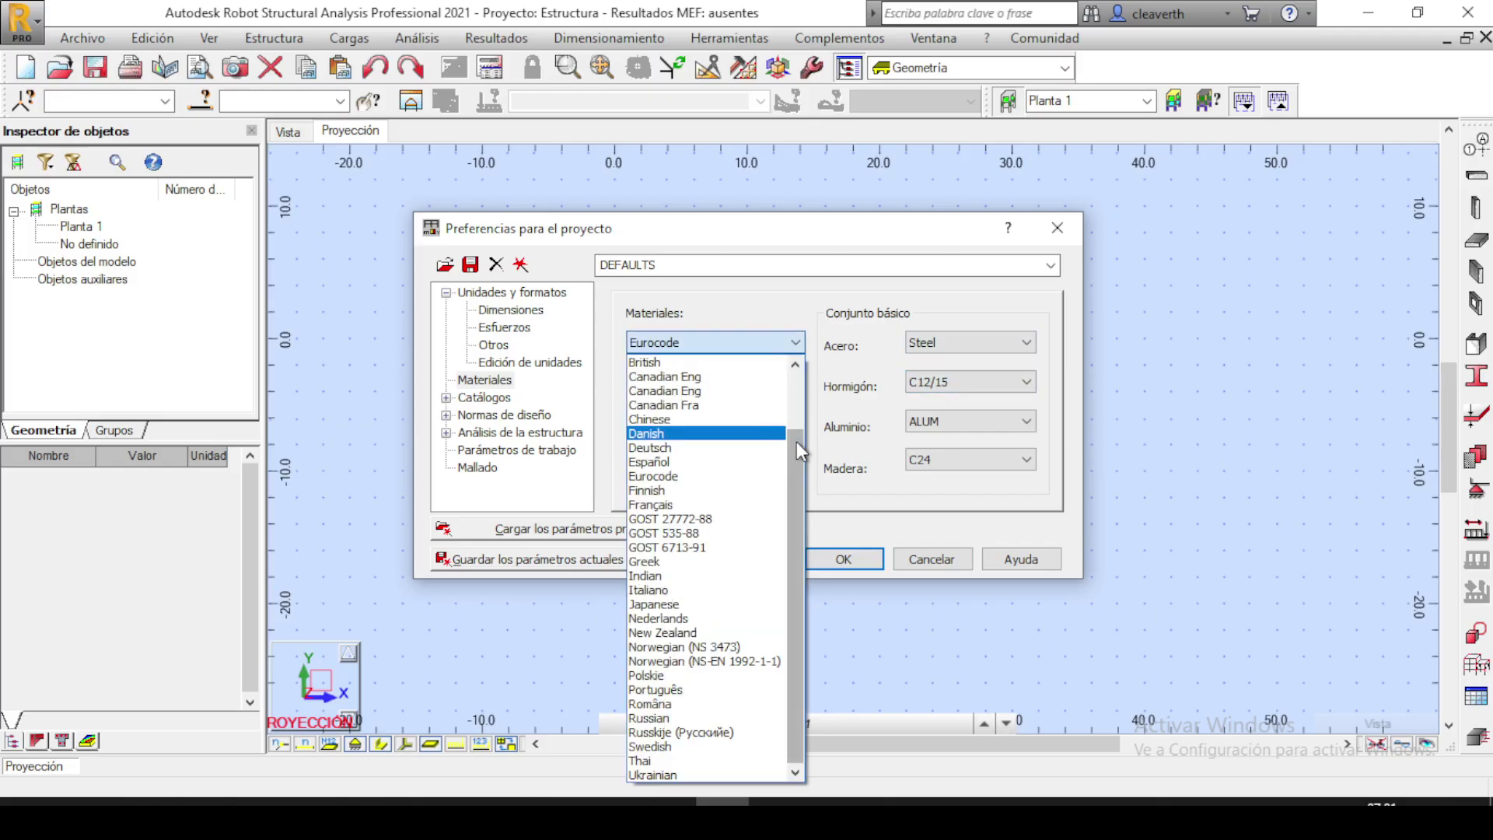
left_click_drag(796, 441, 794, 379)
left_click(722, 363)
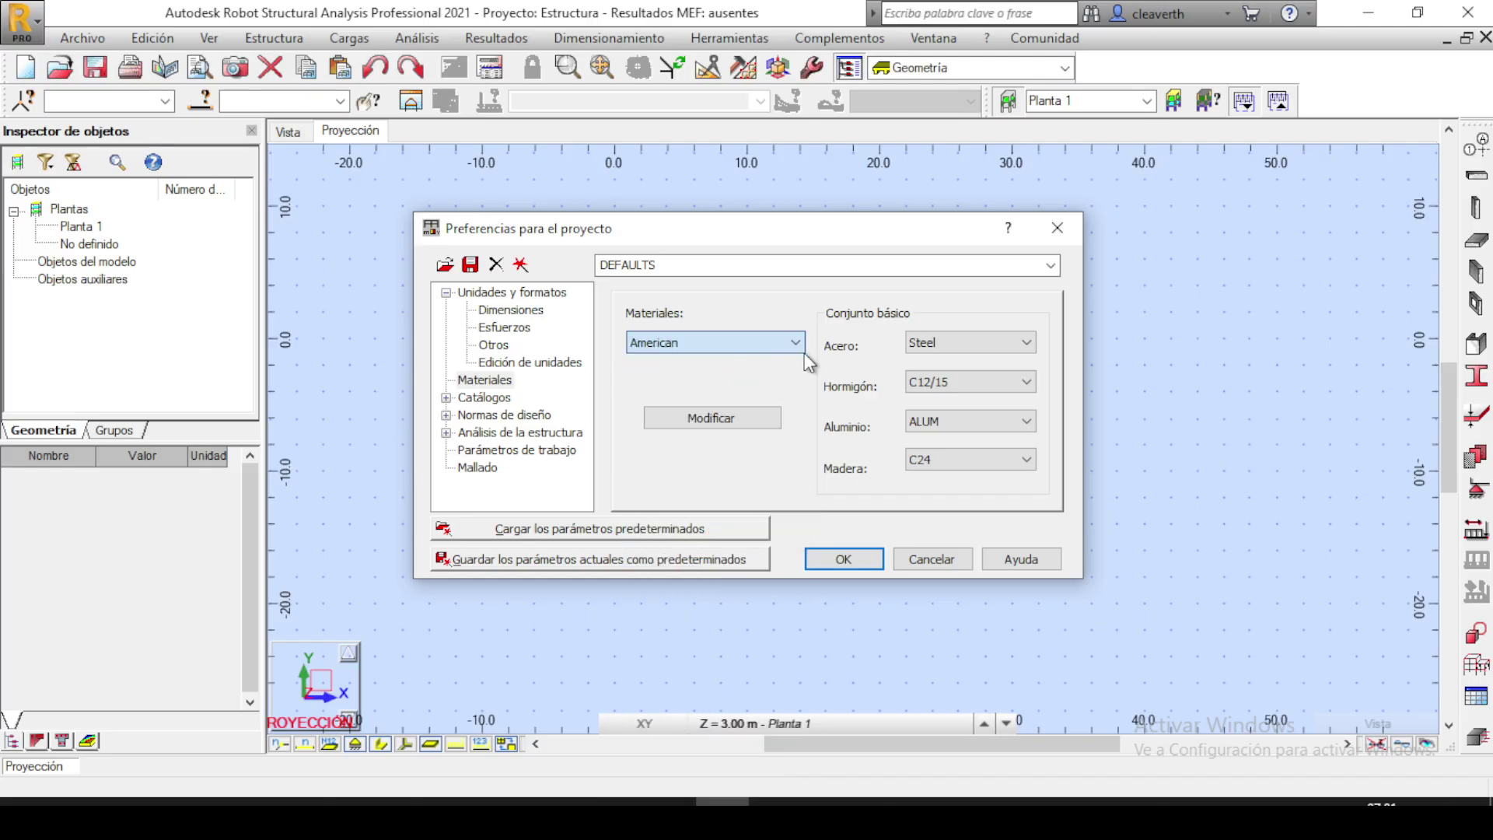
Examine the steel and concrete materials available in the basic set of the American materials.
left_click(1027, 343)
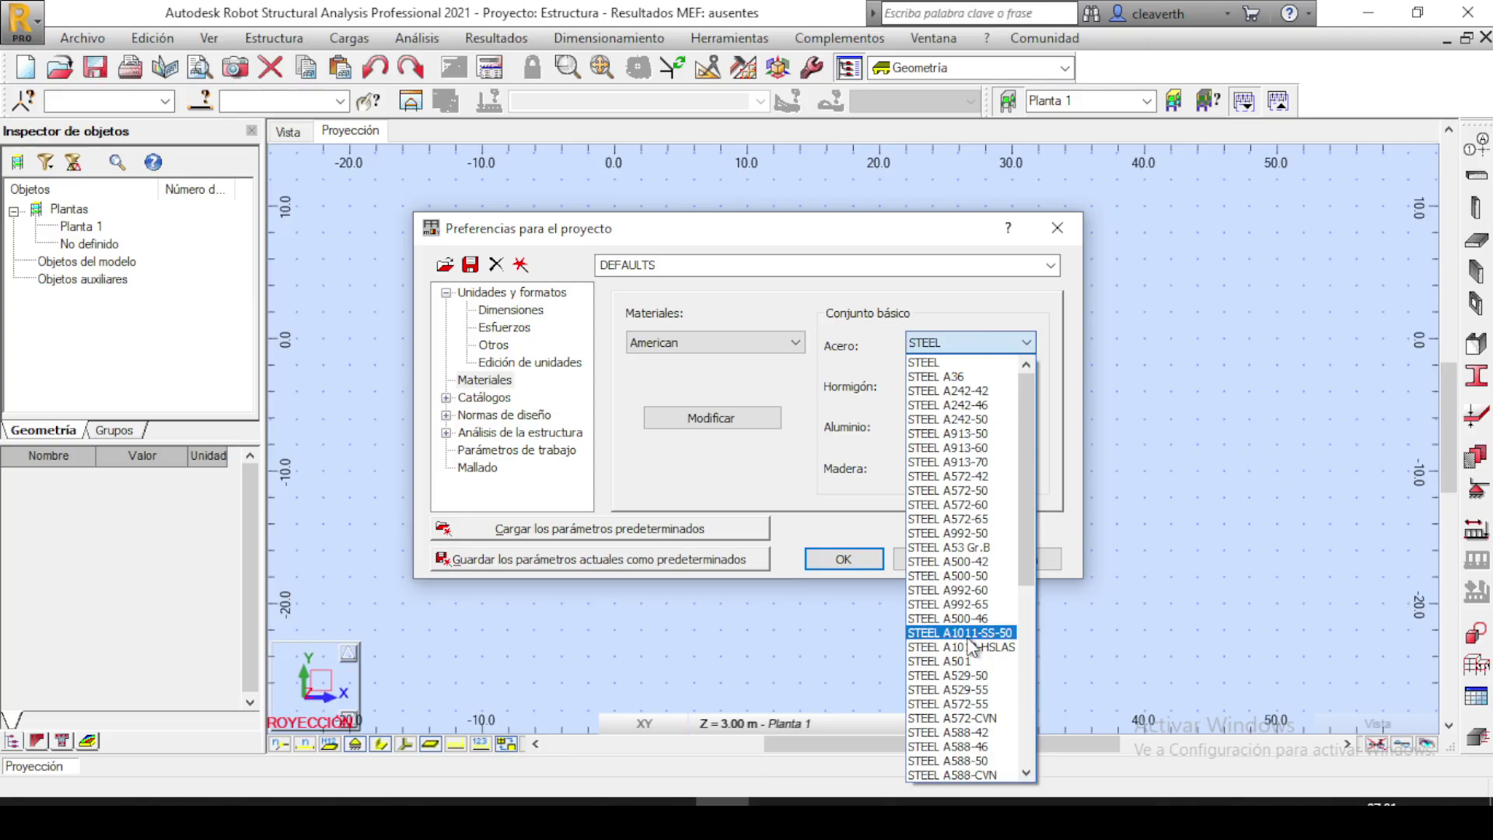
left_click(1028, 342)
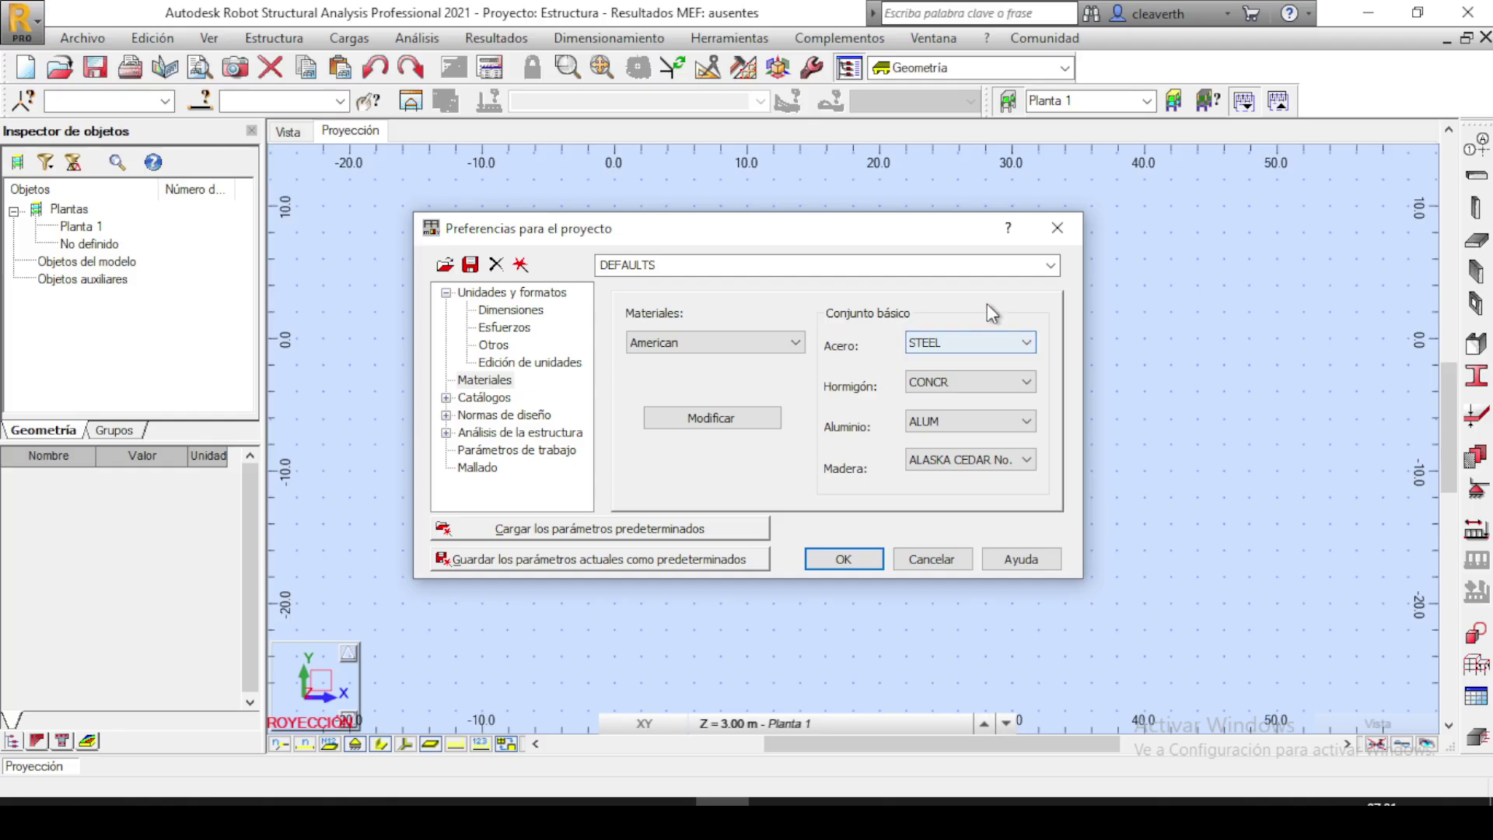
left_click(1025, 381)
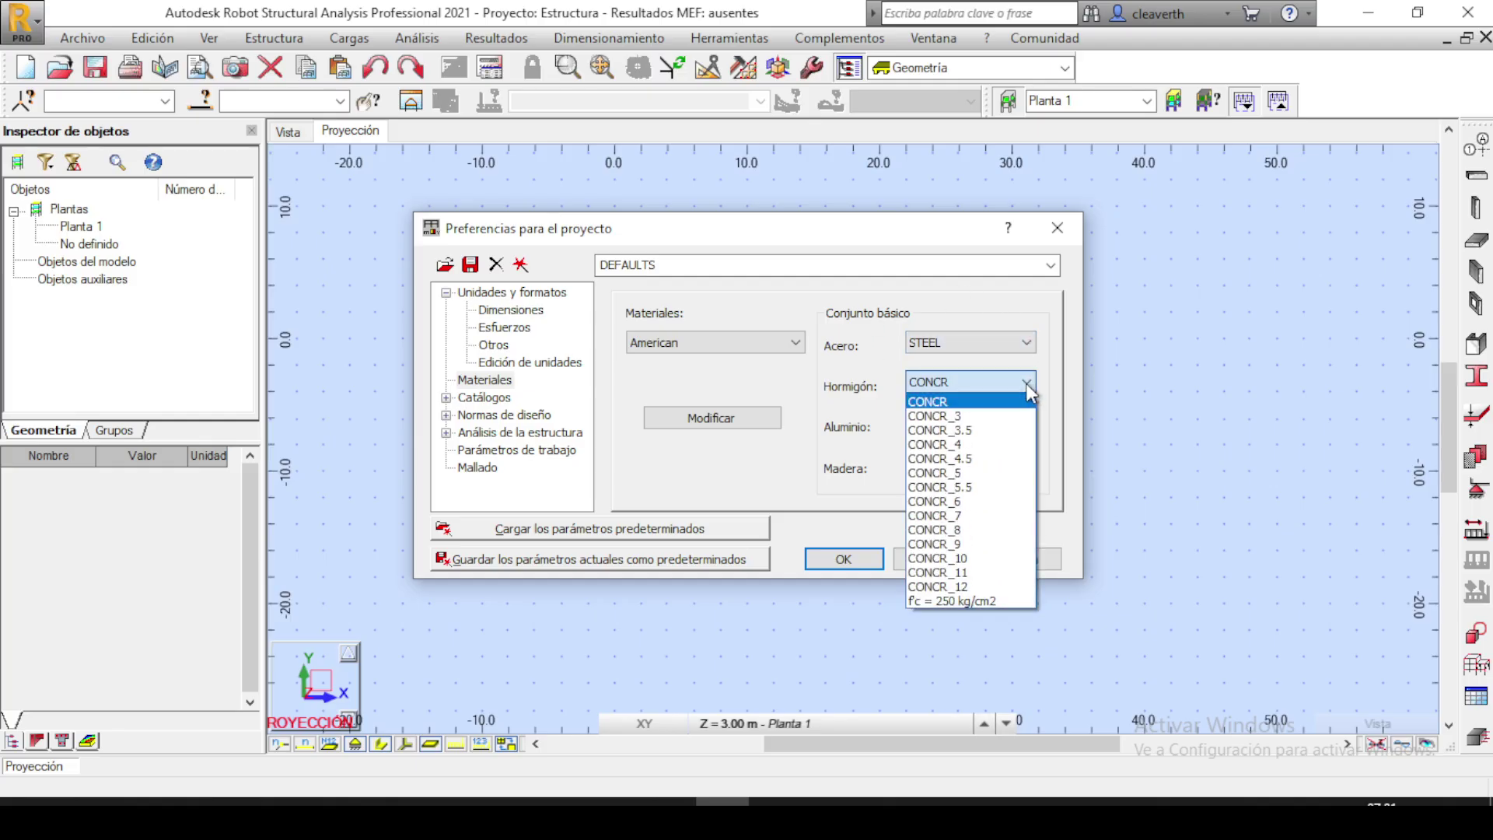
left_click(1024, 378)
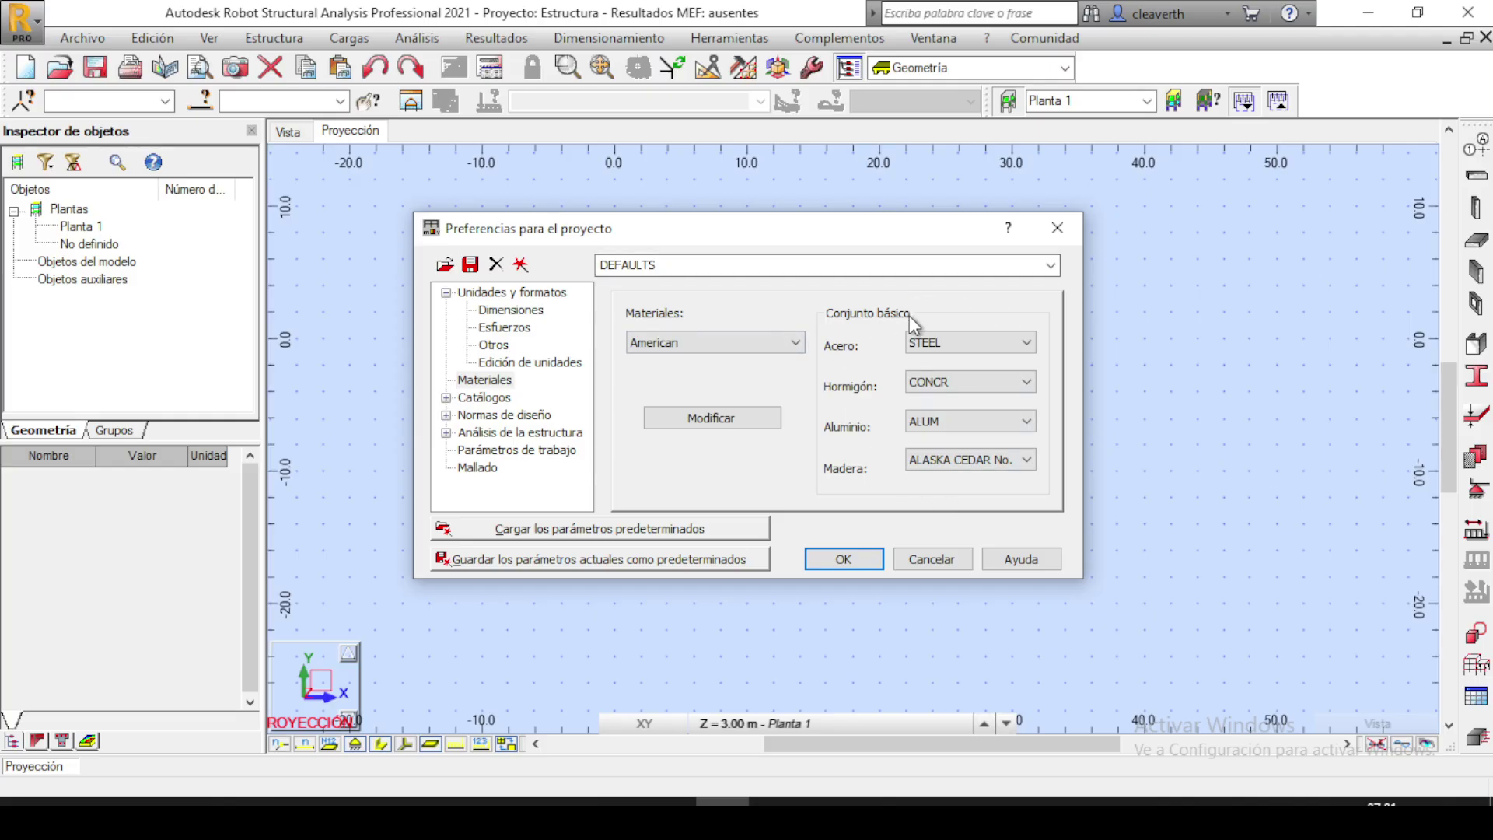
Open the material definitions for modification, review every material type and return to the steel definitions.
left_click(730, 419)
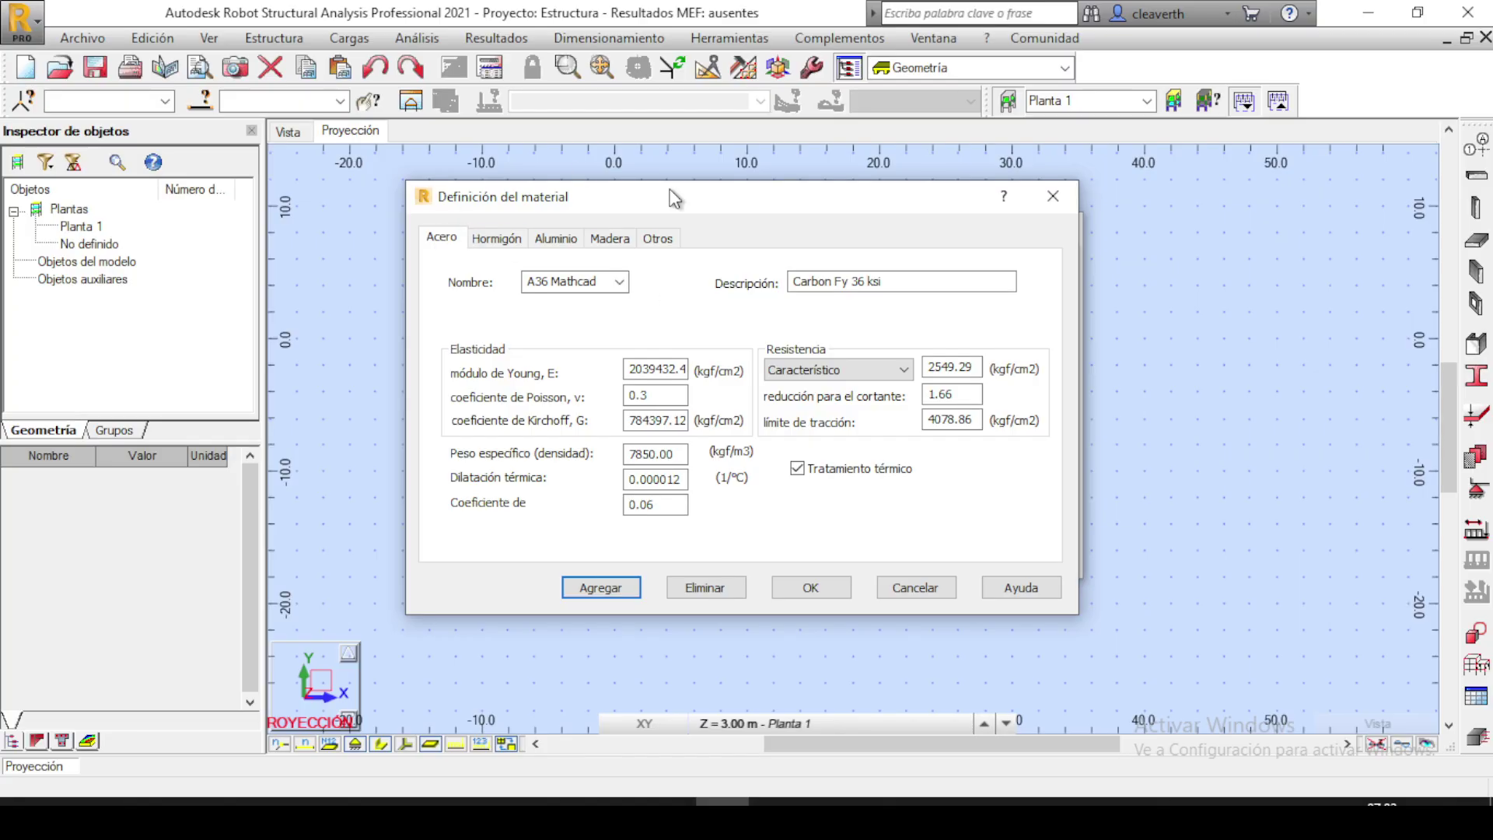
left_click(496, 238)
left_click(555, 238)
left_click(610, 237)
left_click(661, 239)
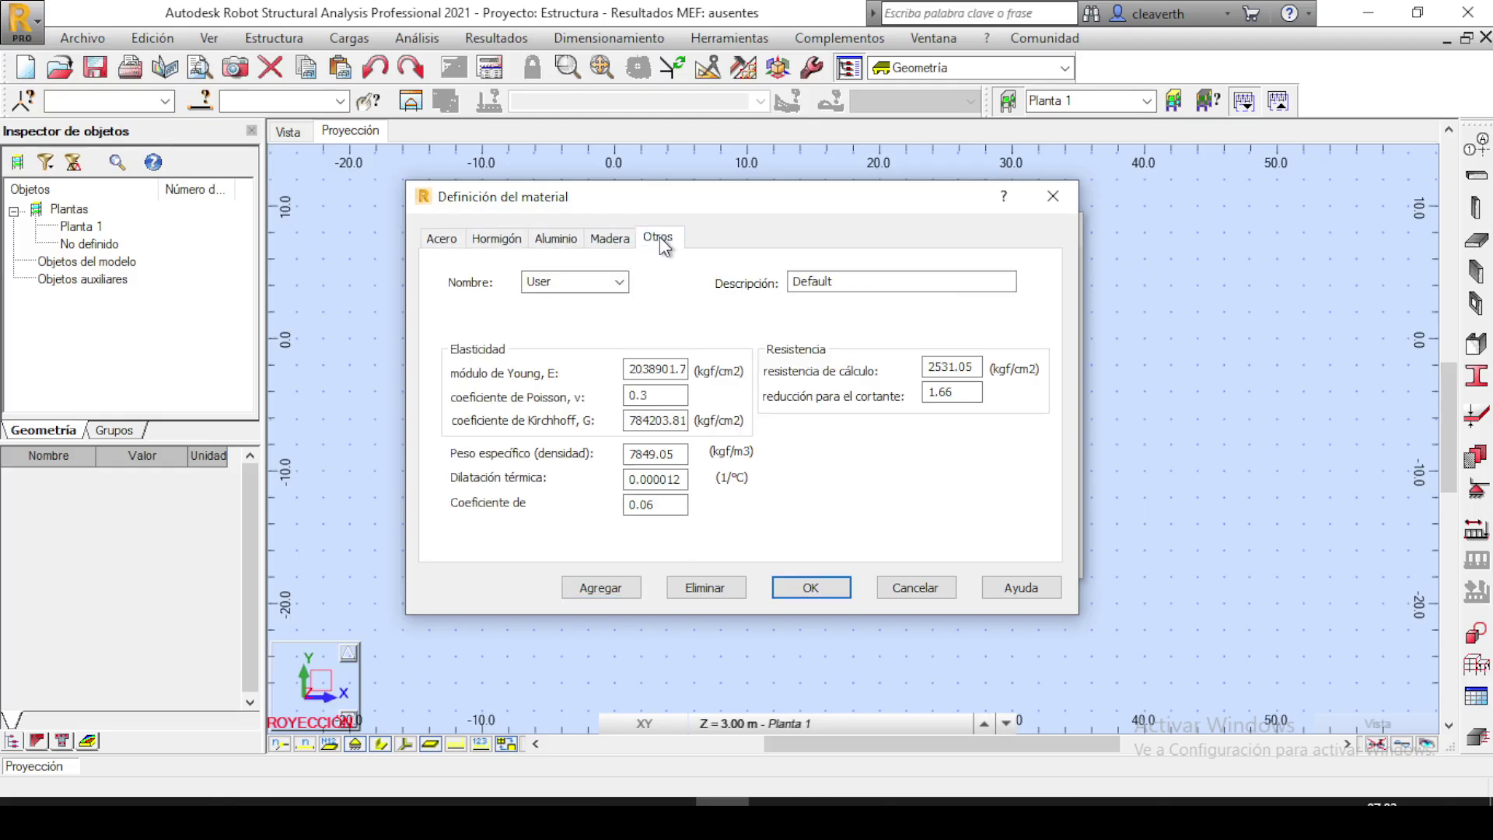
left_click(440, 240)
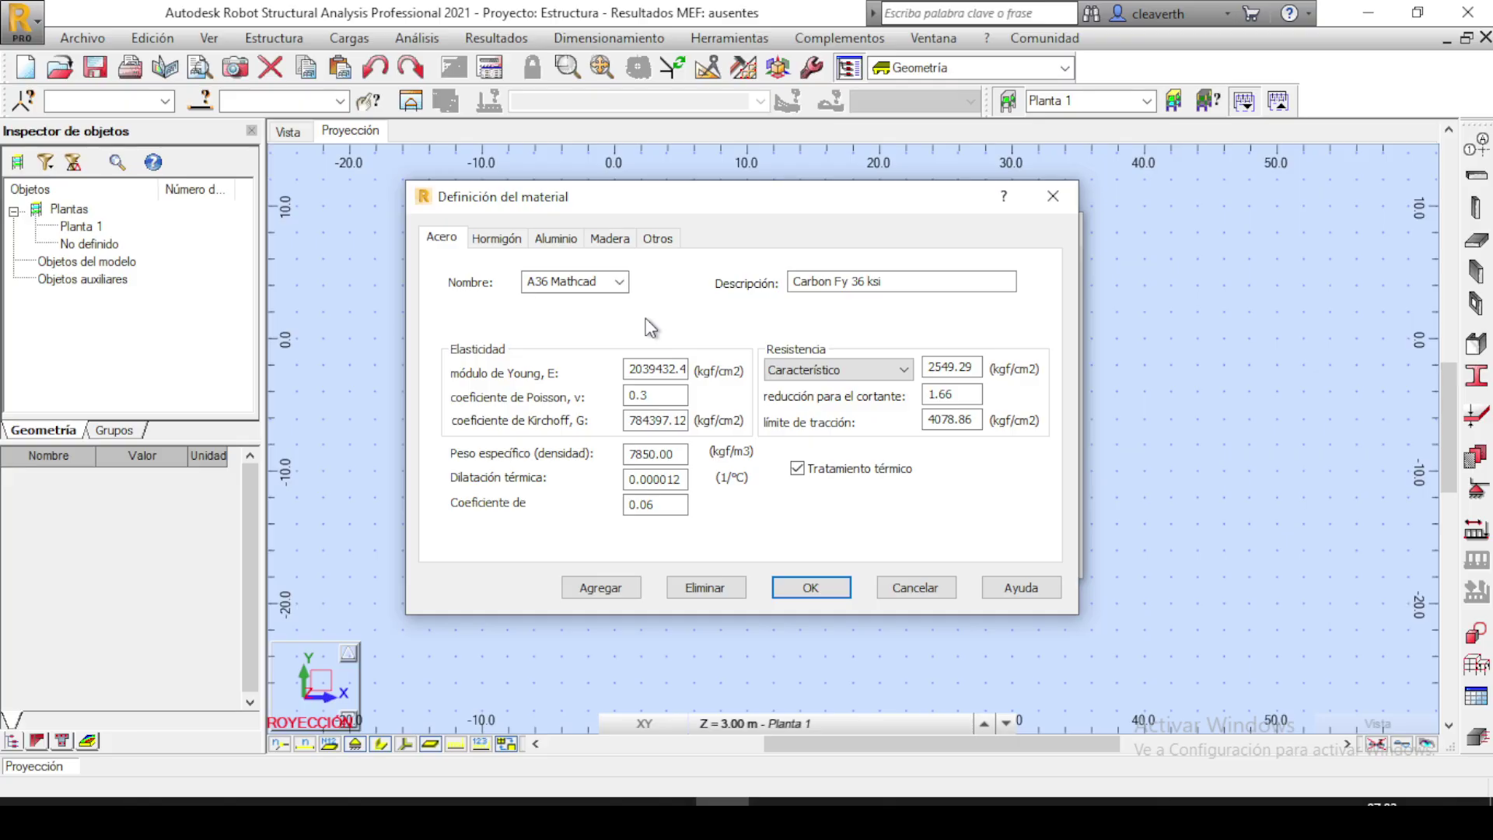
Load STEEL A36 as the base for a new steel material and replace its name with Acero.
left_click(619, 282)
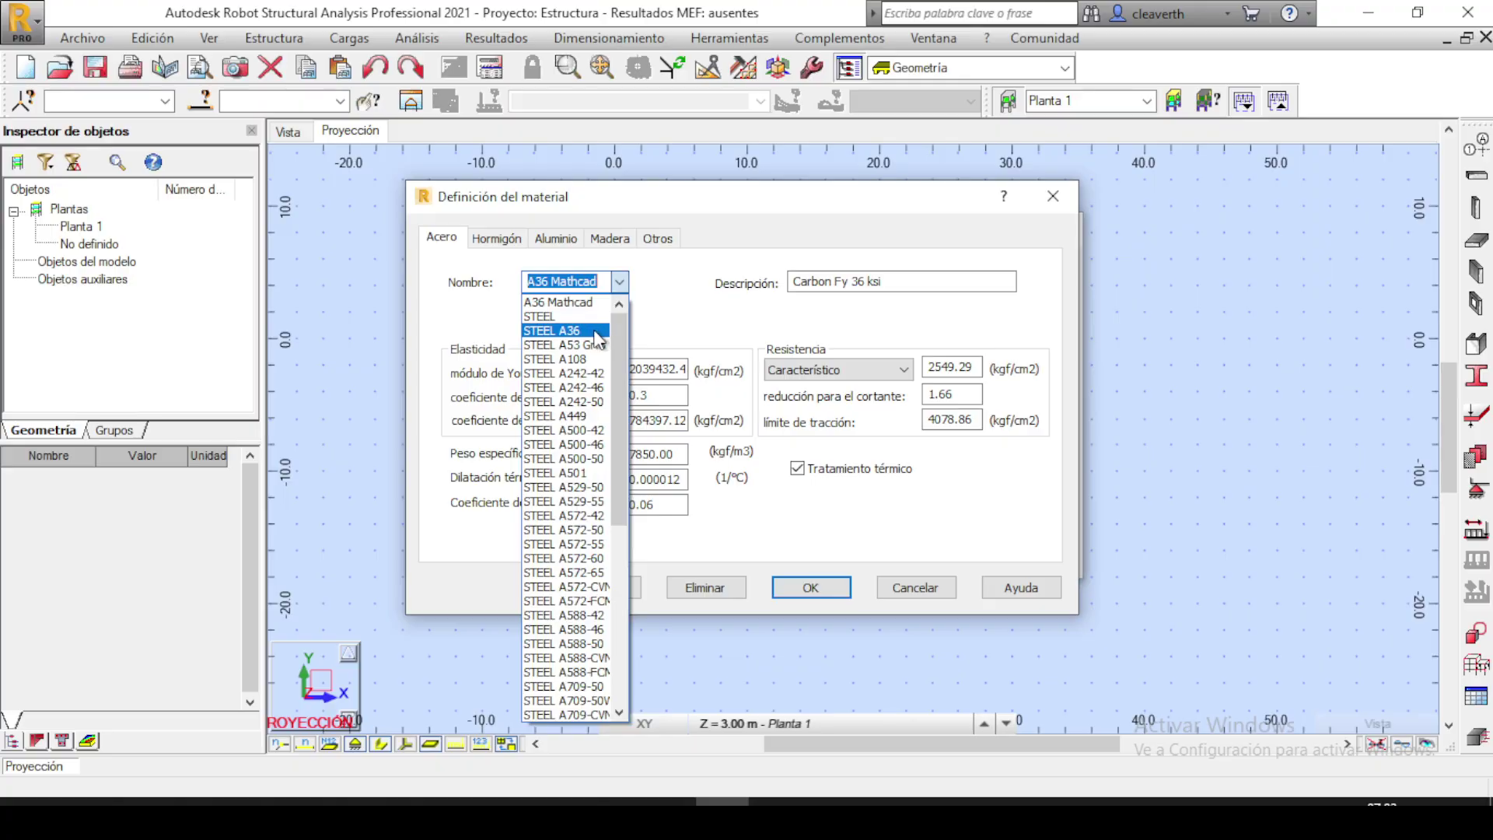
left_click(565, 330)
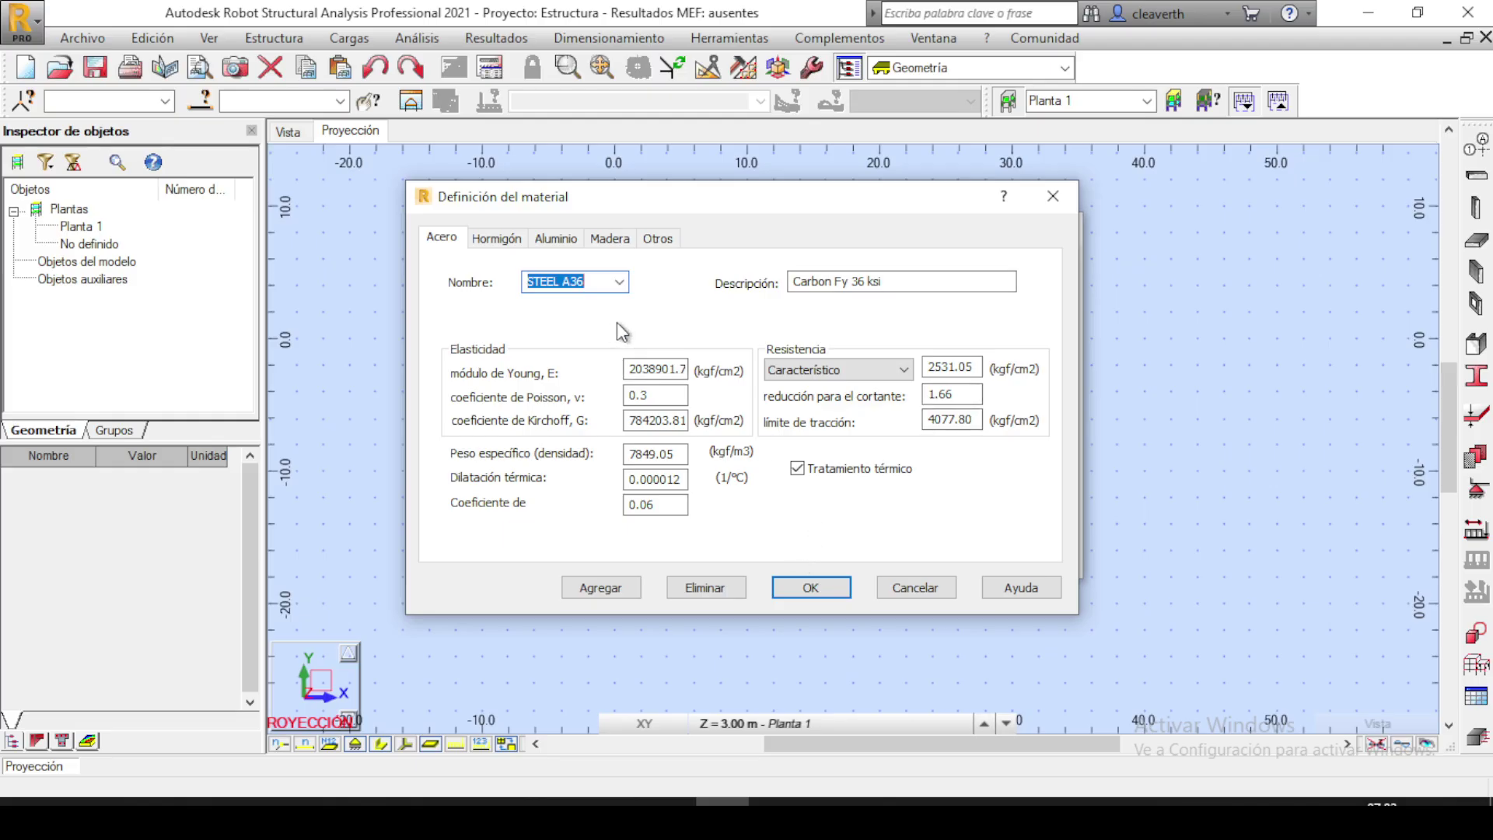
key("BackSpace")
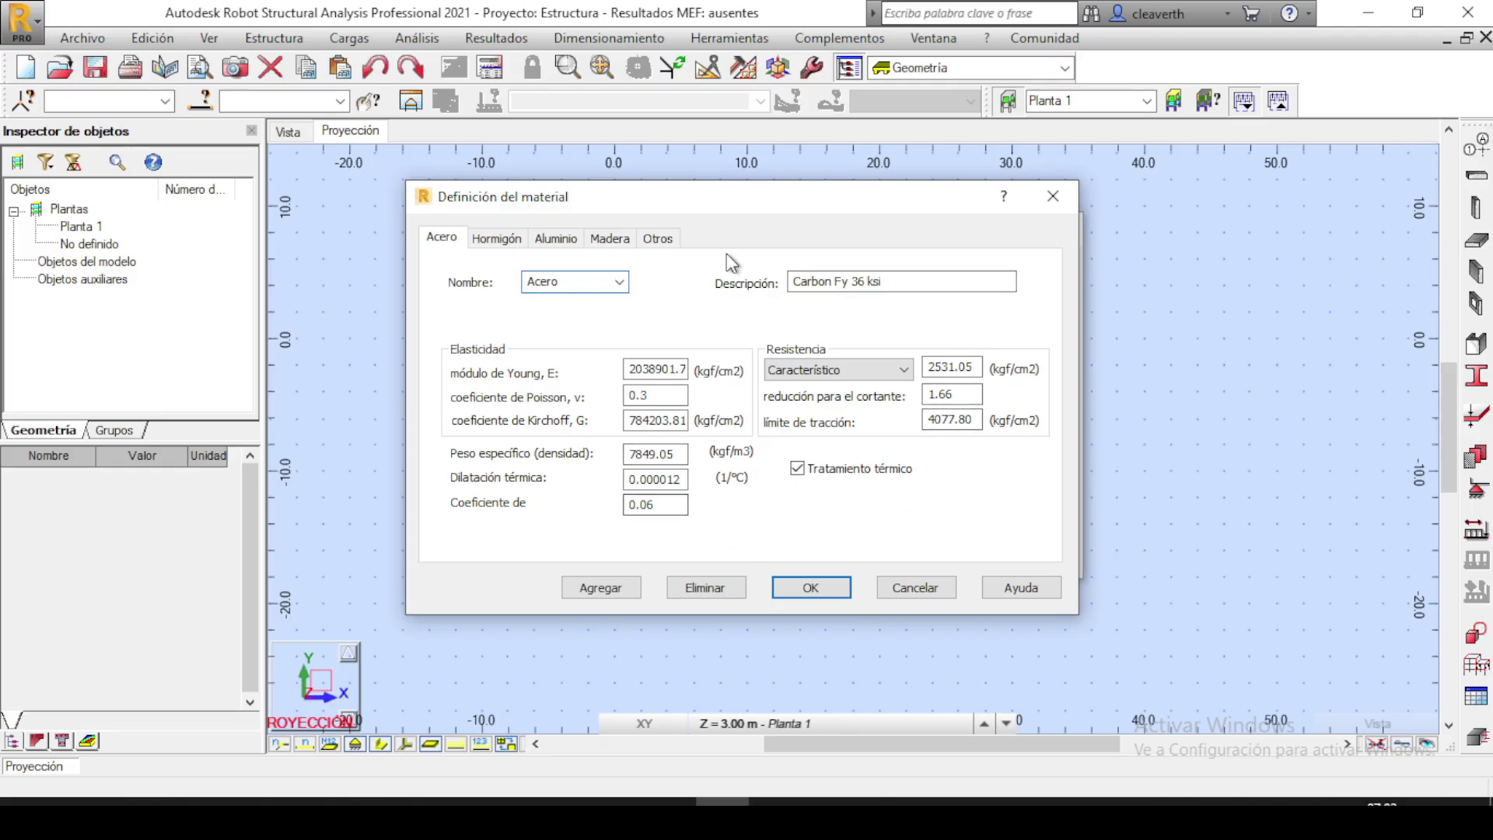
Add the Acero steel to the material definitions and accept them.
left_click(596, 589)
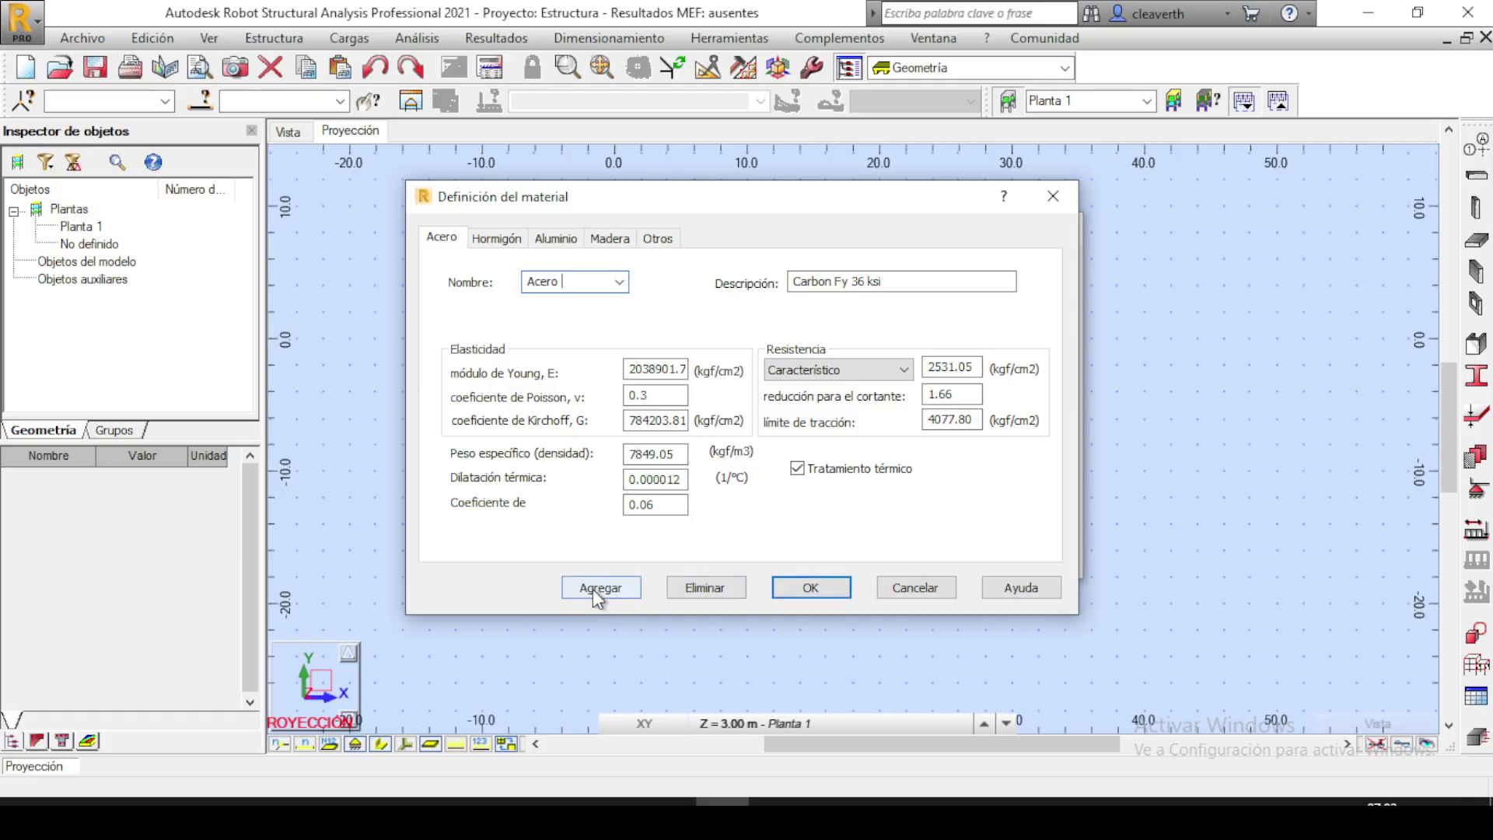
left_click(808, 588)
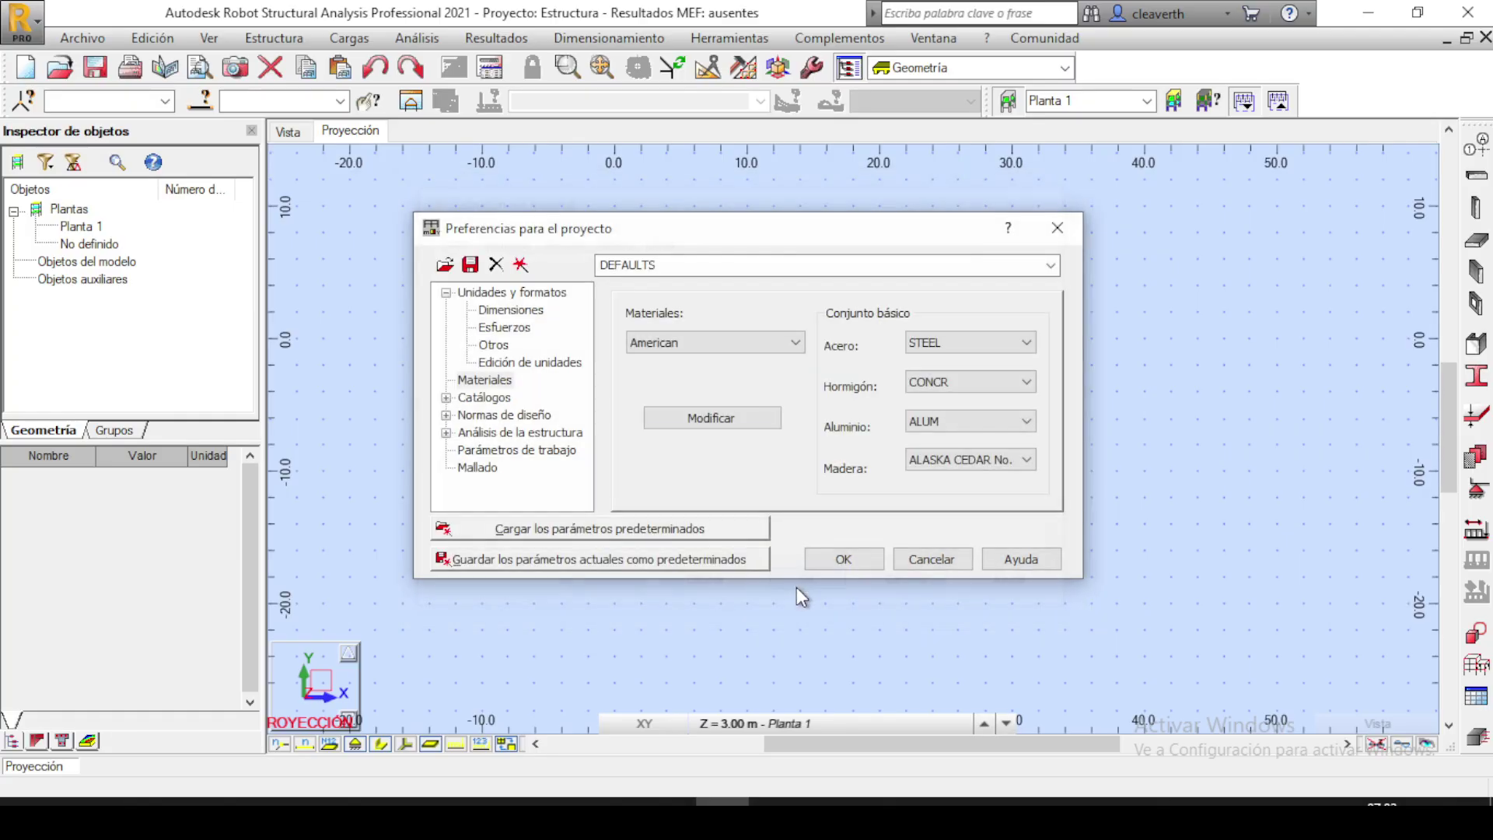
Try Acero as the steel of the basic material set and change it back to STEEL.
left_click(1026, 342)
left_click_drag(1024, 400, 1040, 624)
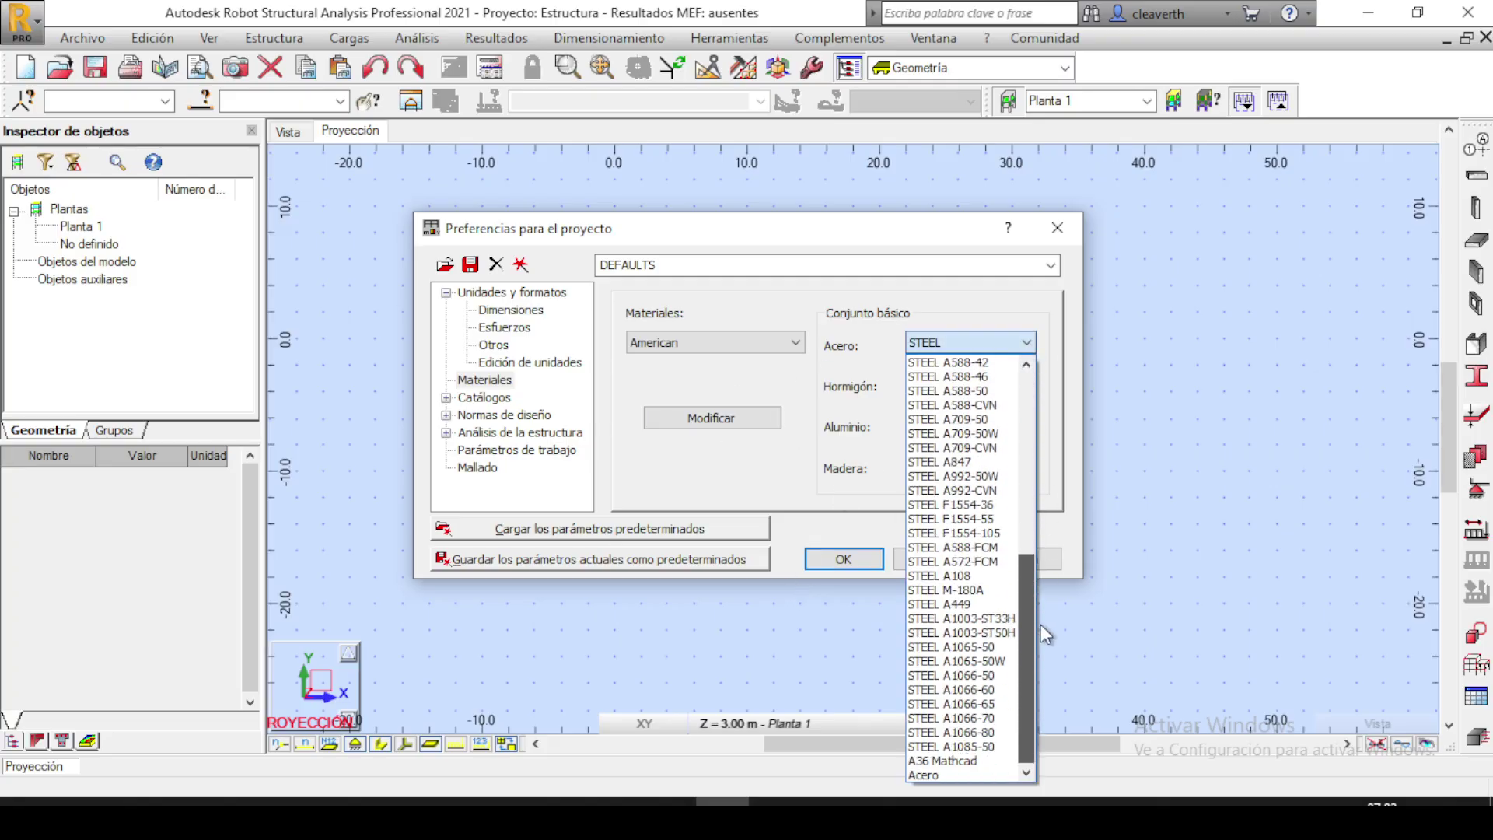
left_click(958, 775)
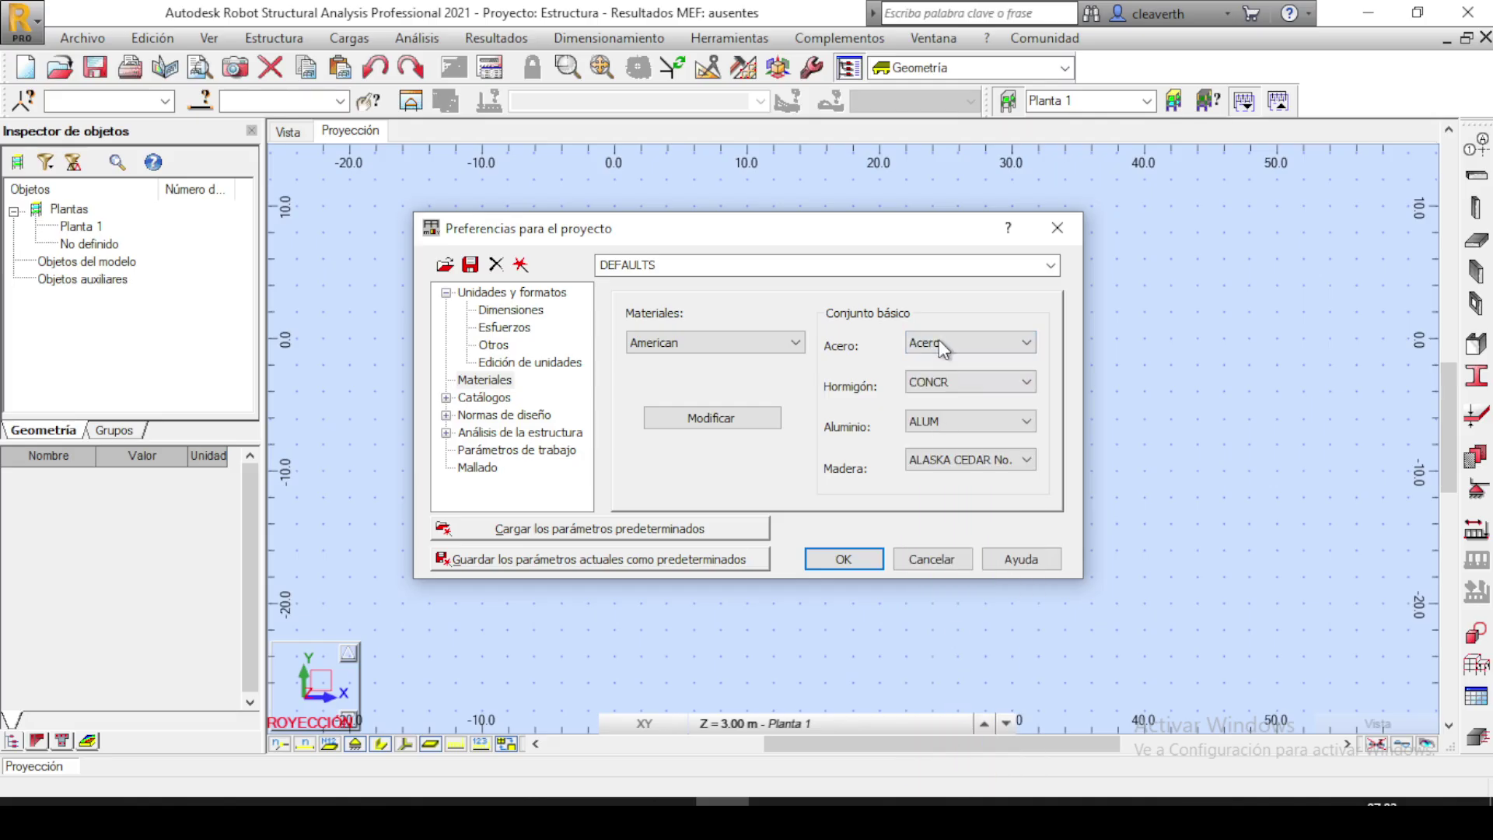
left_click(1023, 344)
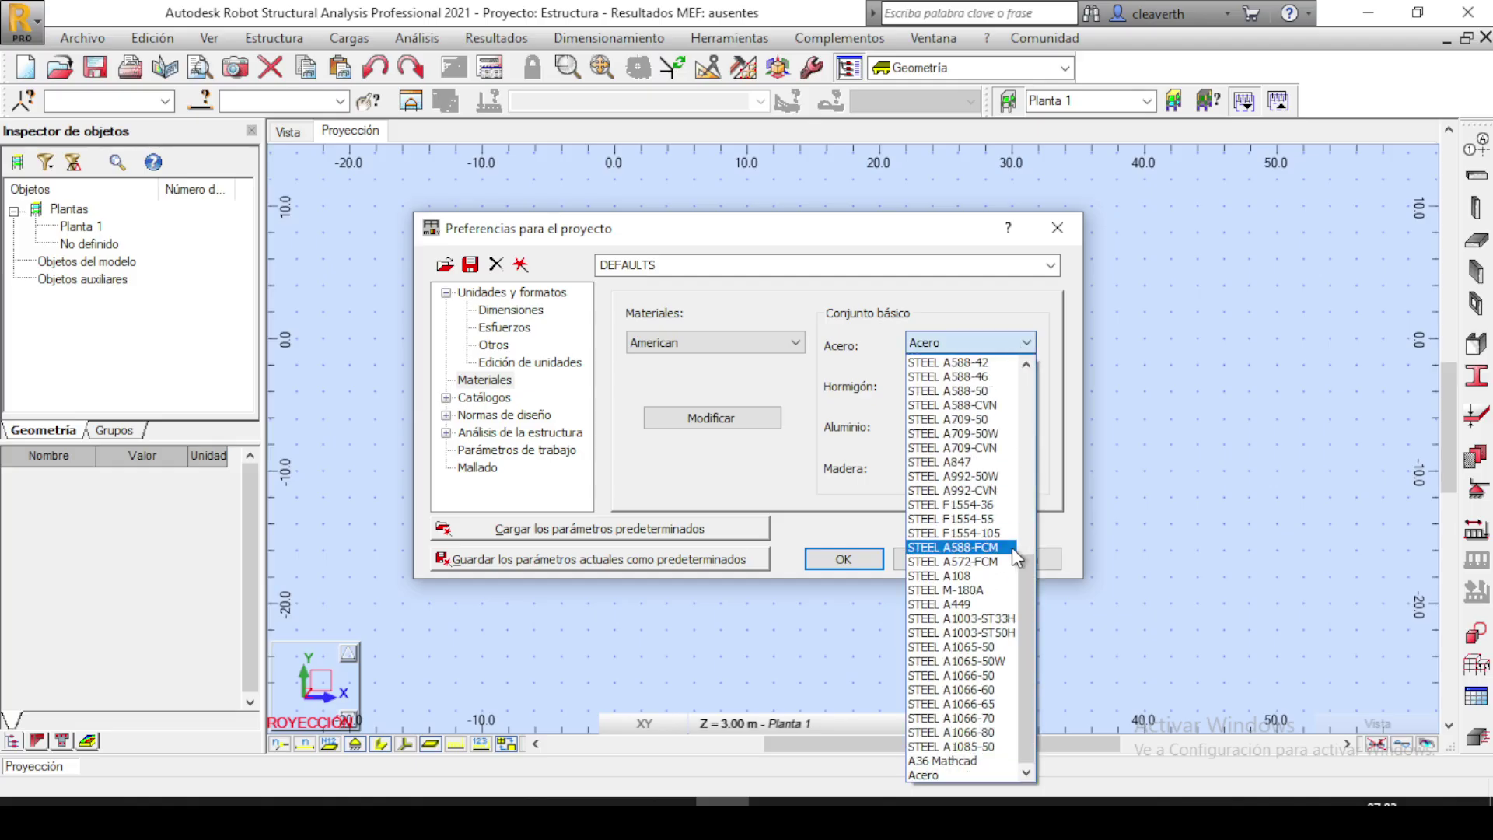
left_click_drag(1022, 583, 1028, 384)
left_click(940, 362)
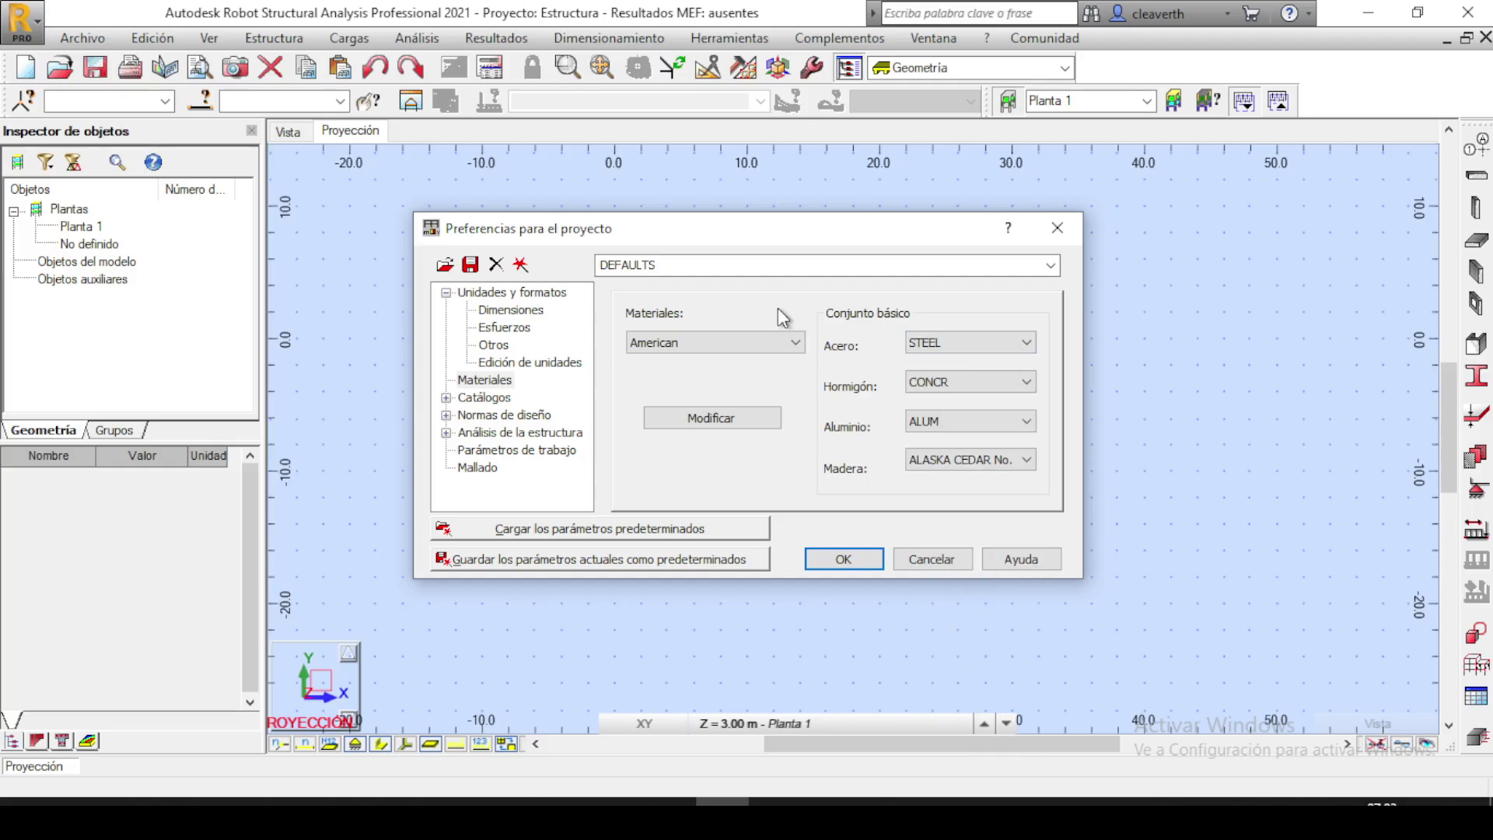
Review the default catalog databases and the search order of the steel section catalogs.
left_click(446, 293)
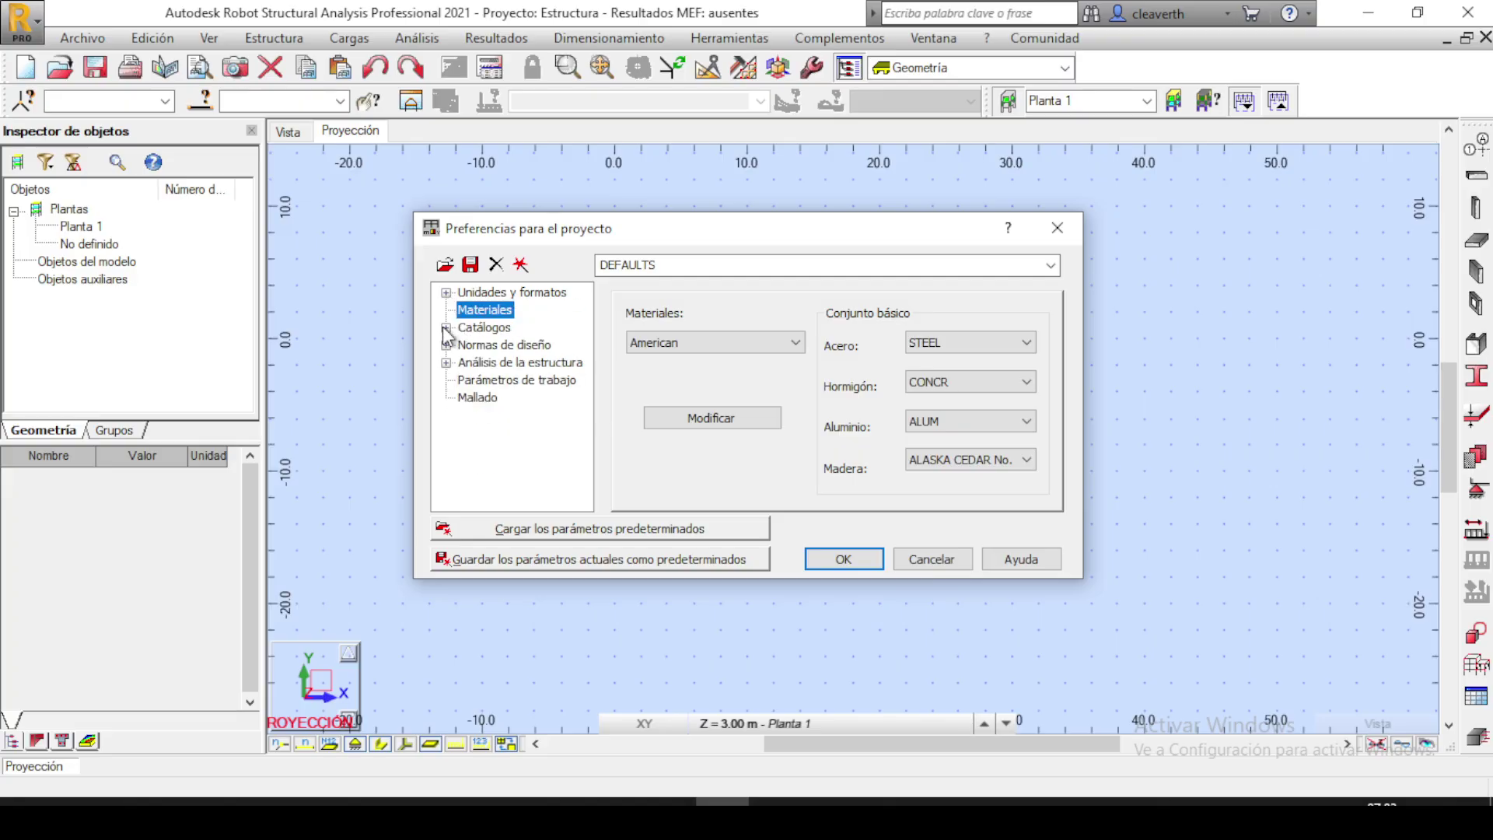
left_click(447, 329)
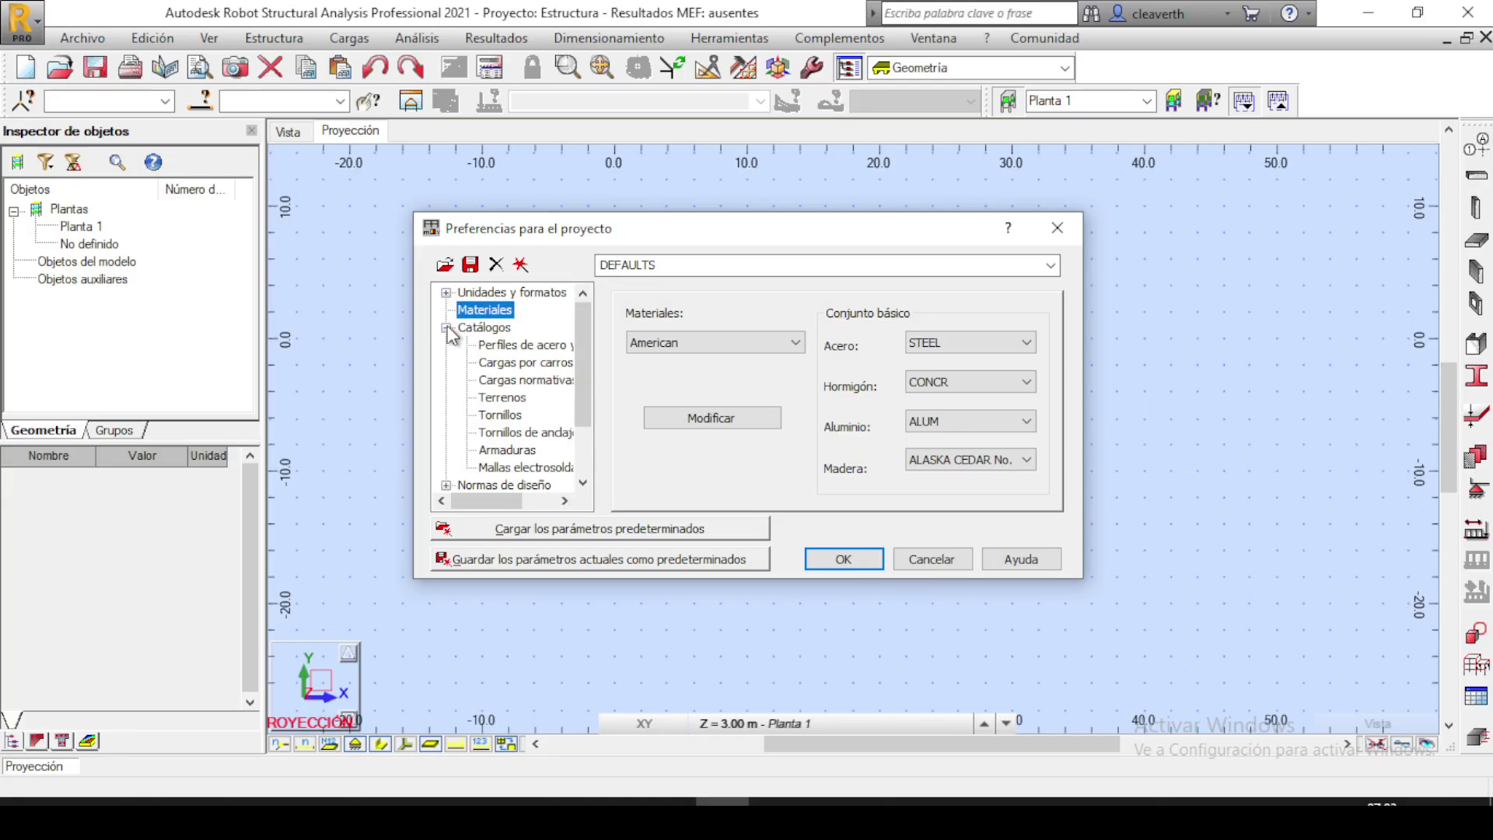
left_click(492, 328)
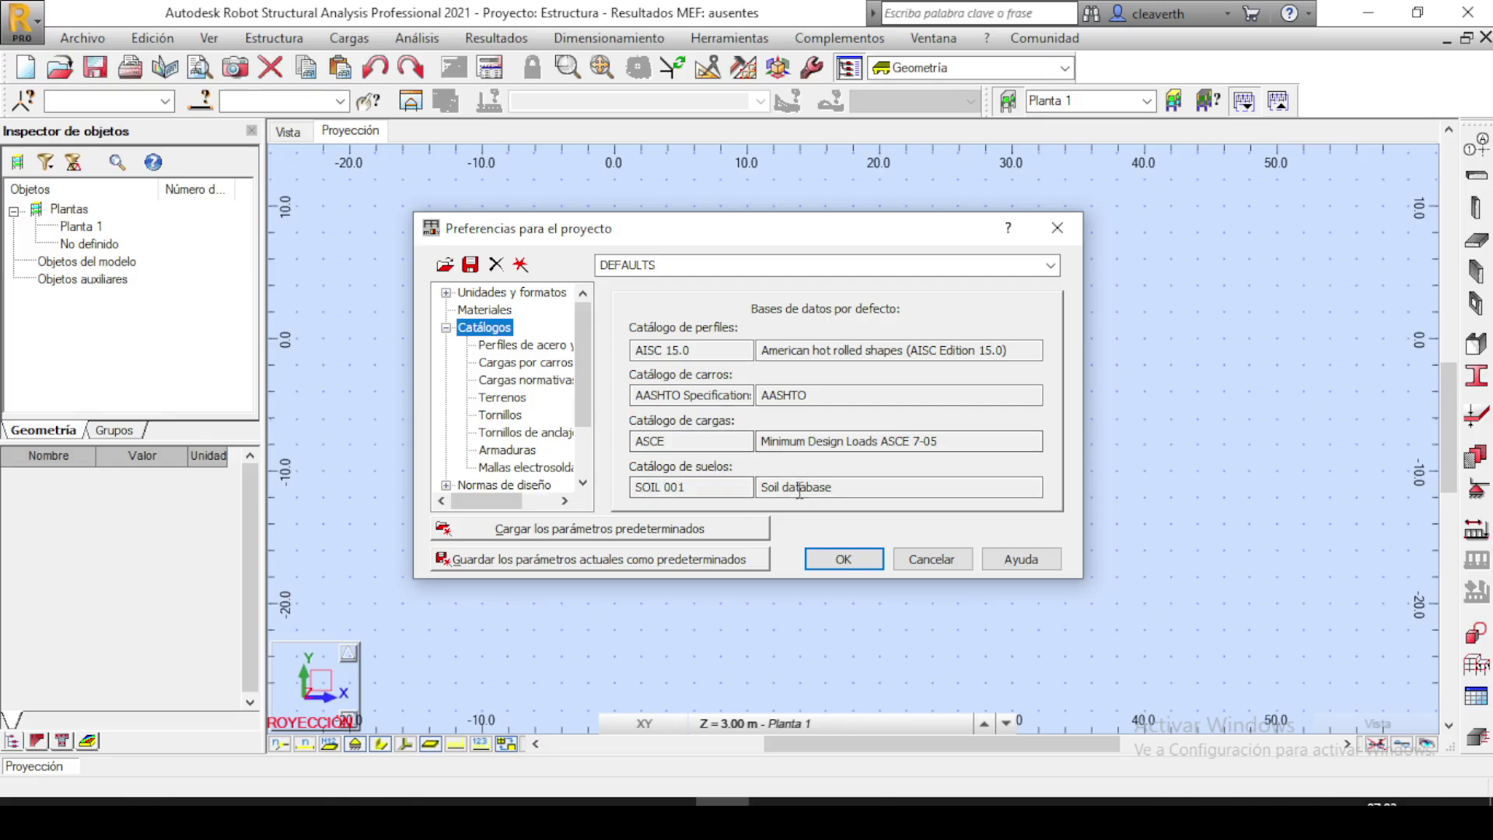
left_click(524, 347)
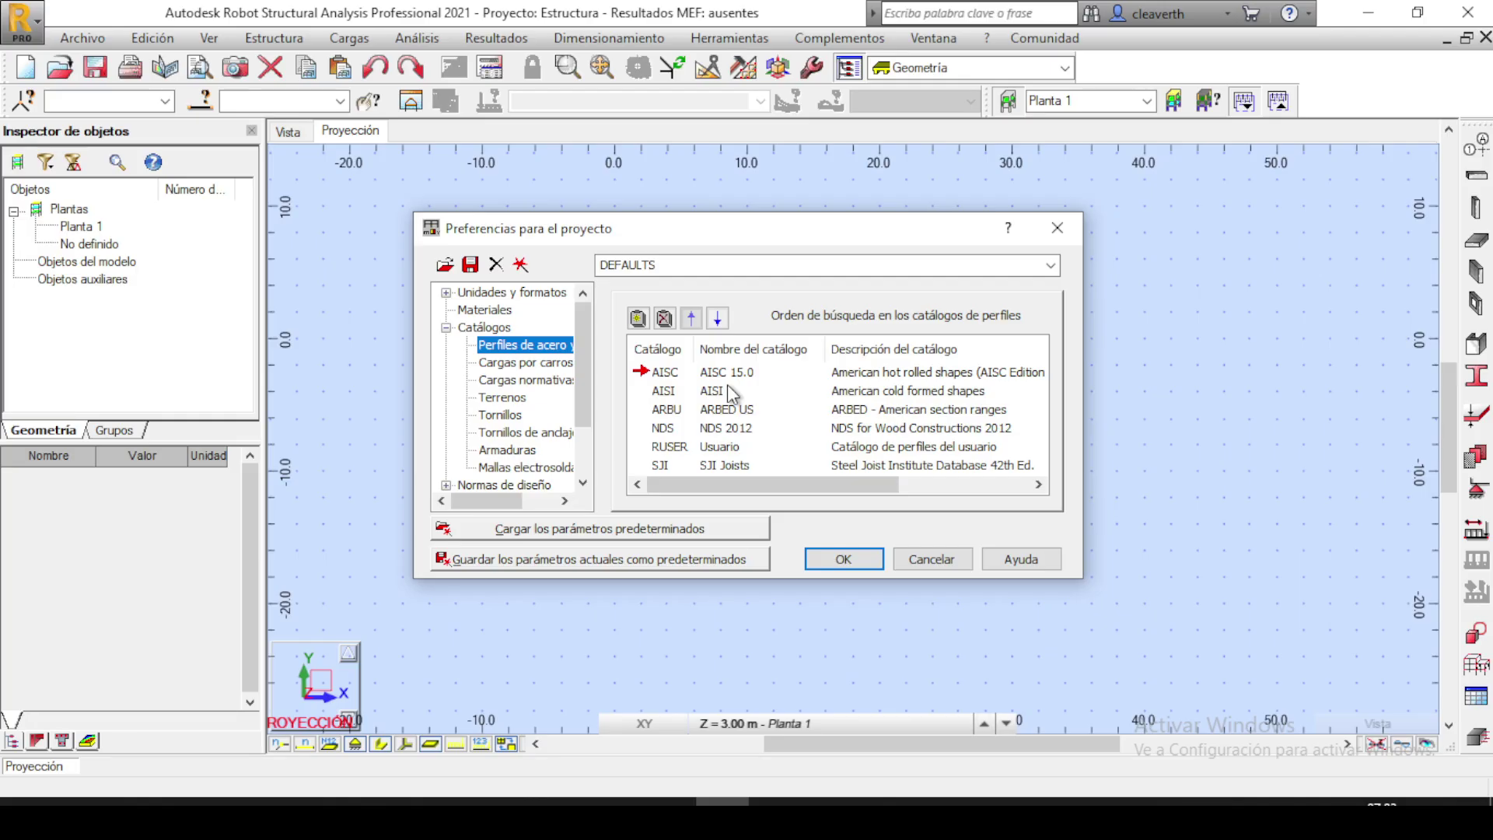
scroll(707, 418, "down", 1)
scroll(707, 419, "up", 1)
Add the European section database EURO to the active section catalogs.
left_click(637, 318)
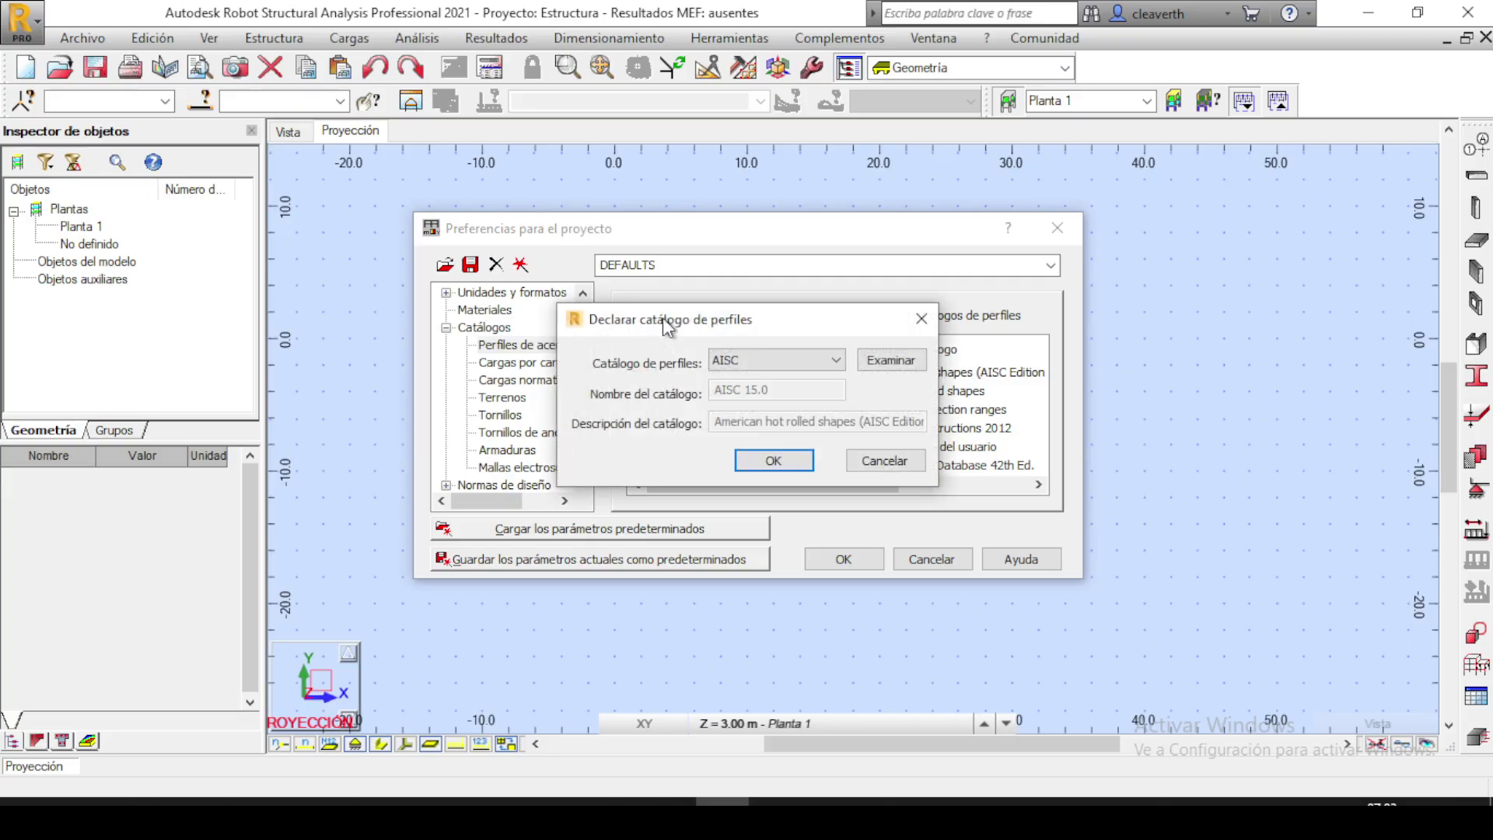
left_click_drag(816, 278, 372, 293)
left_click(496, 326)
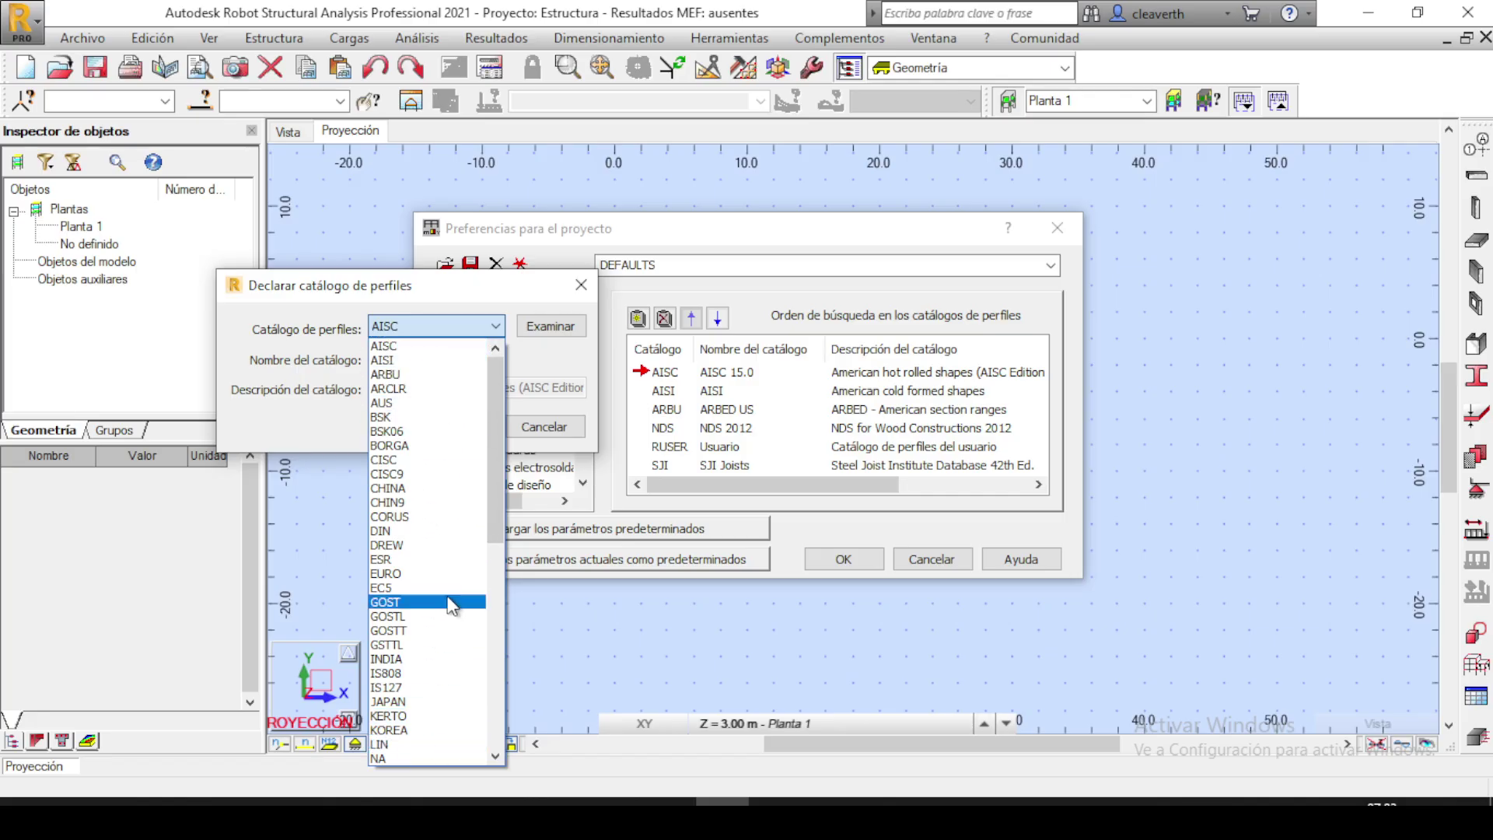
left_click(428, 574)
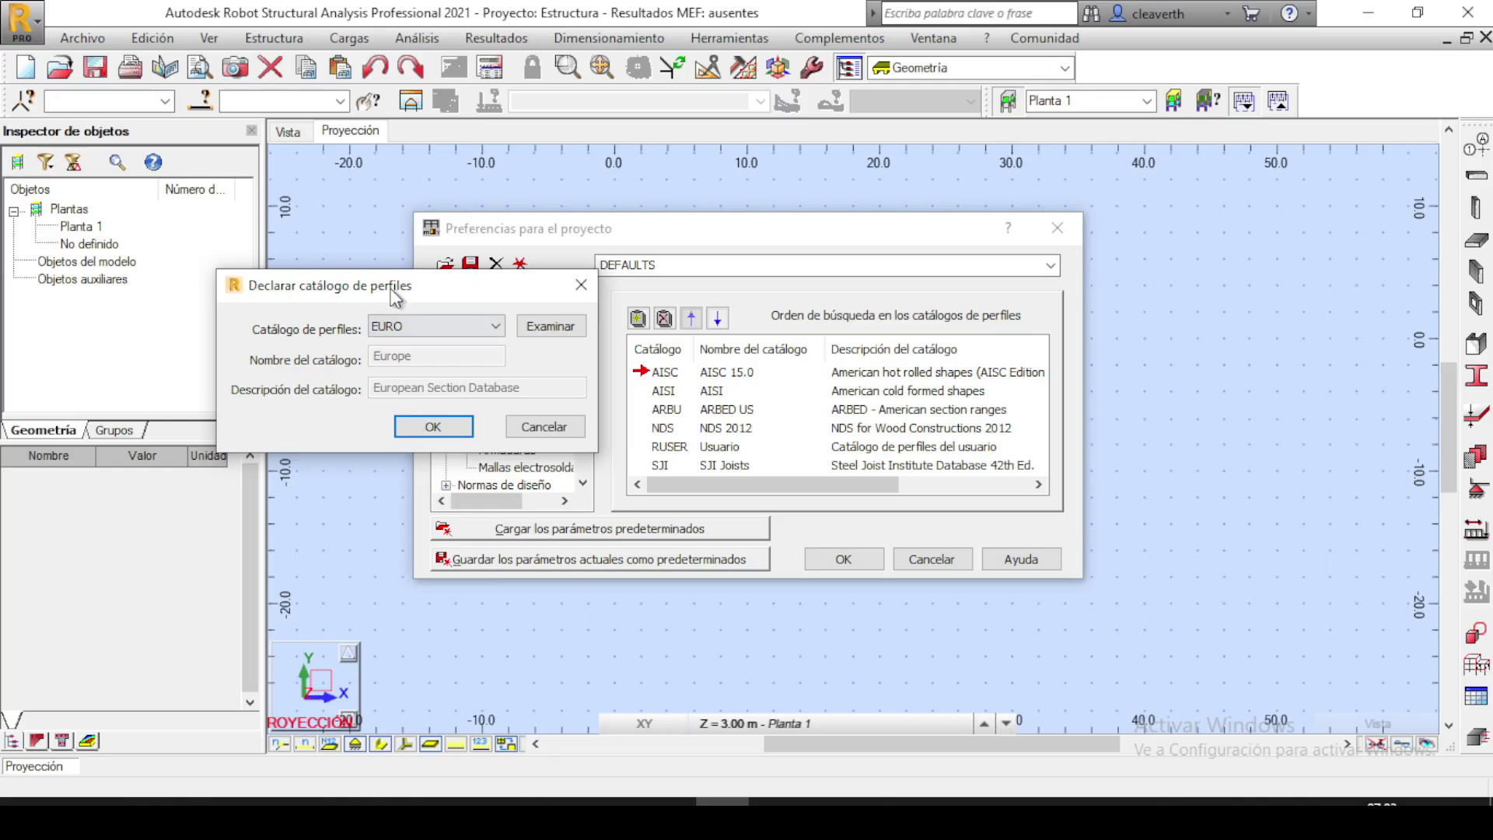
left_click(429, 426)
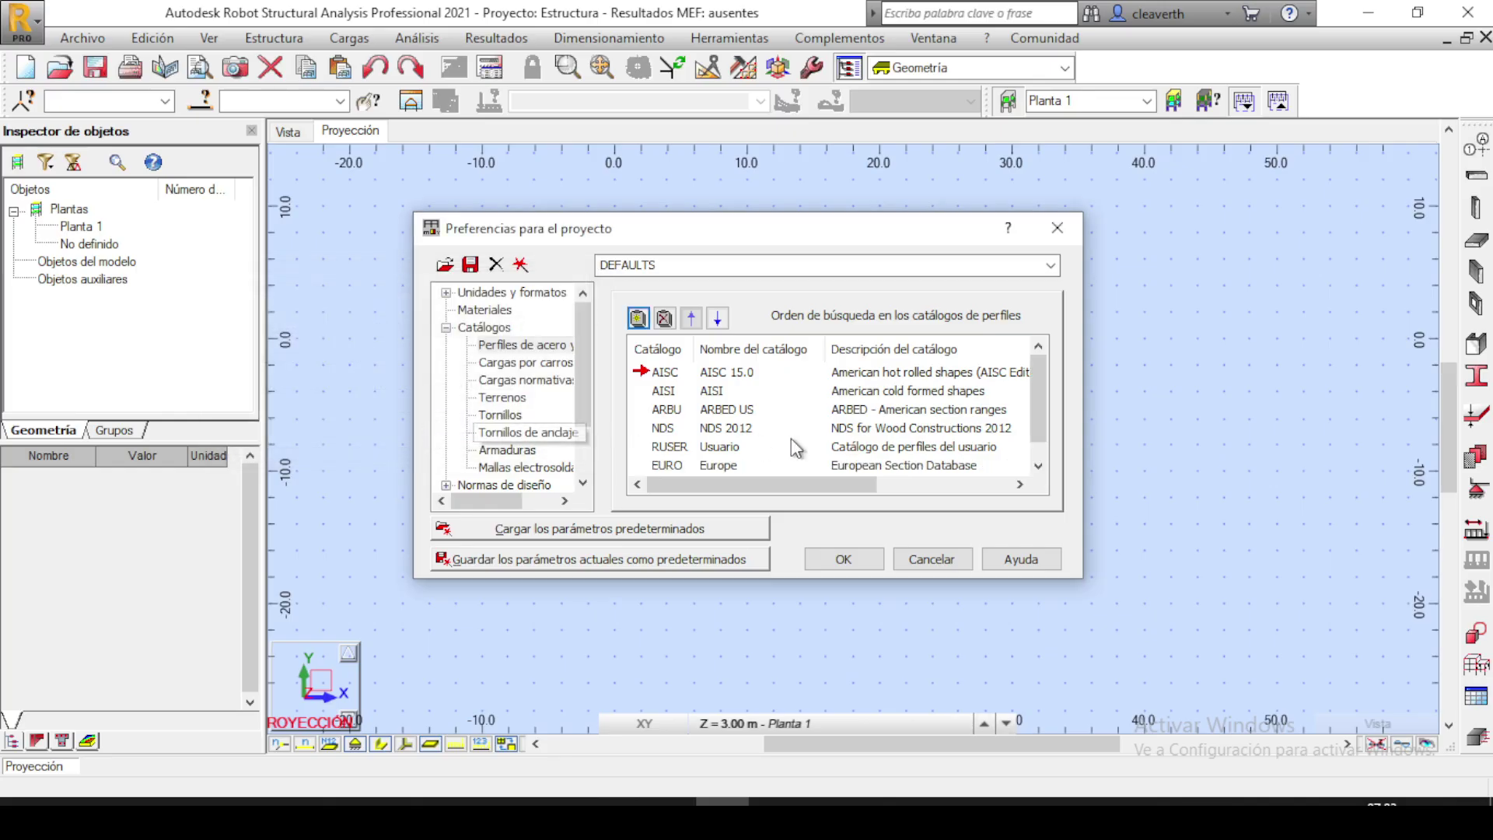
Move the EURO section catalog up to second place in the search order, directly after AISC, and select the NDS catalog.
left_click(668, 465)
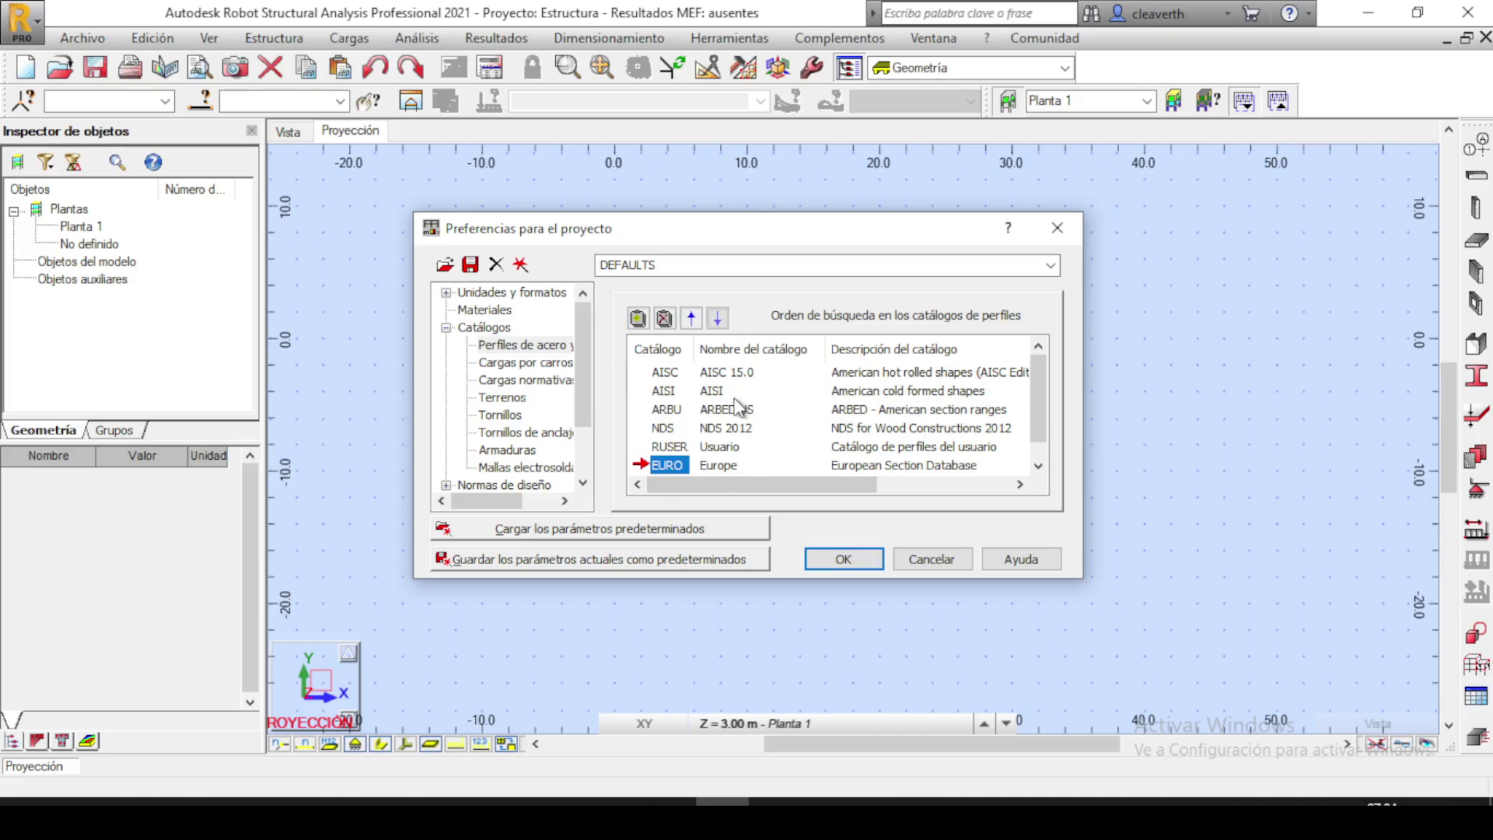
left_click(693, 322)
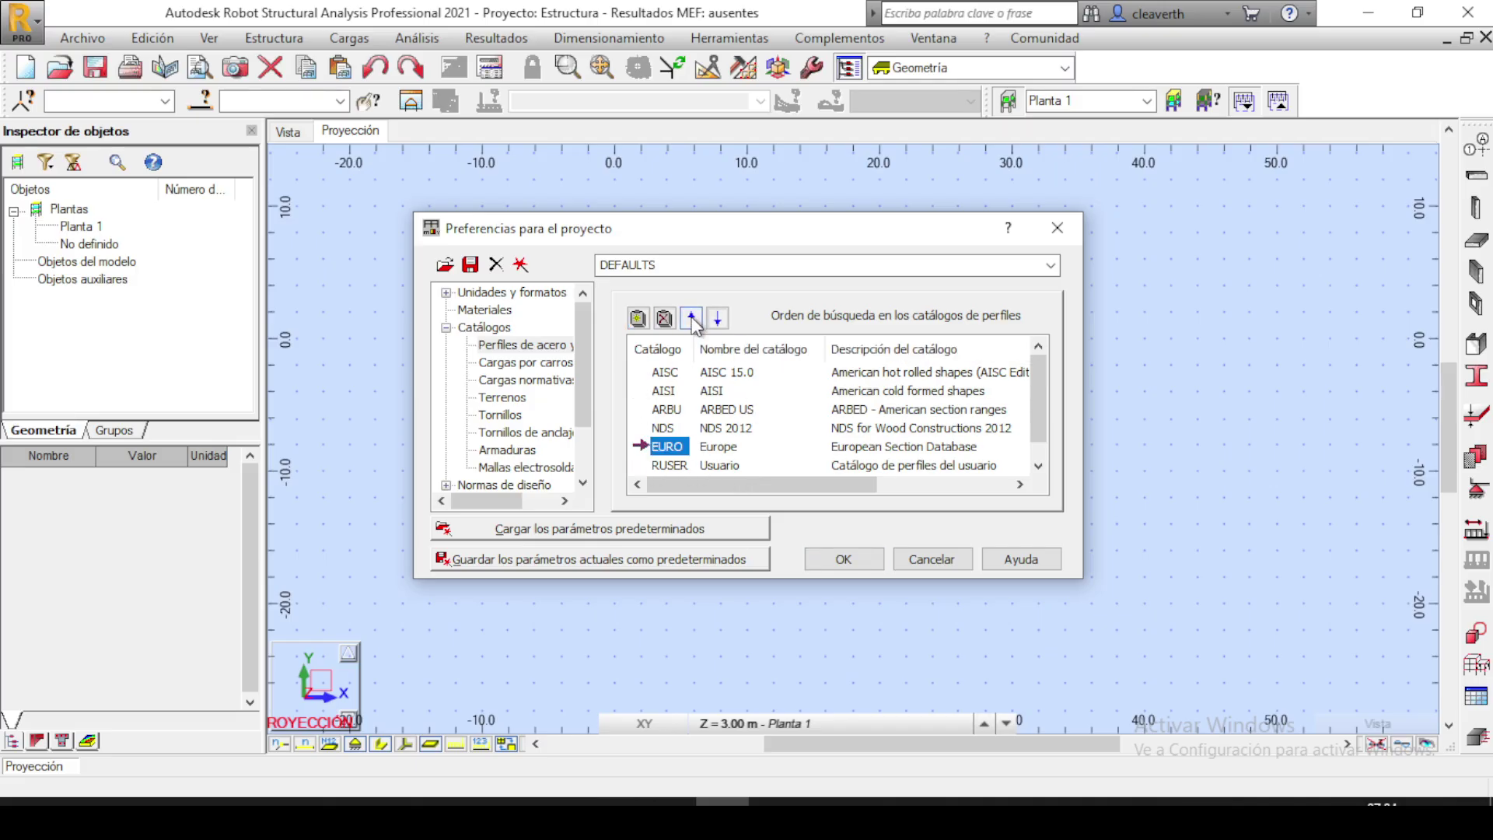
left_click(693, 322)
left_click(693, 323)
left_click(693, 323)
left_click(693, 320)
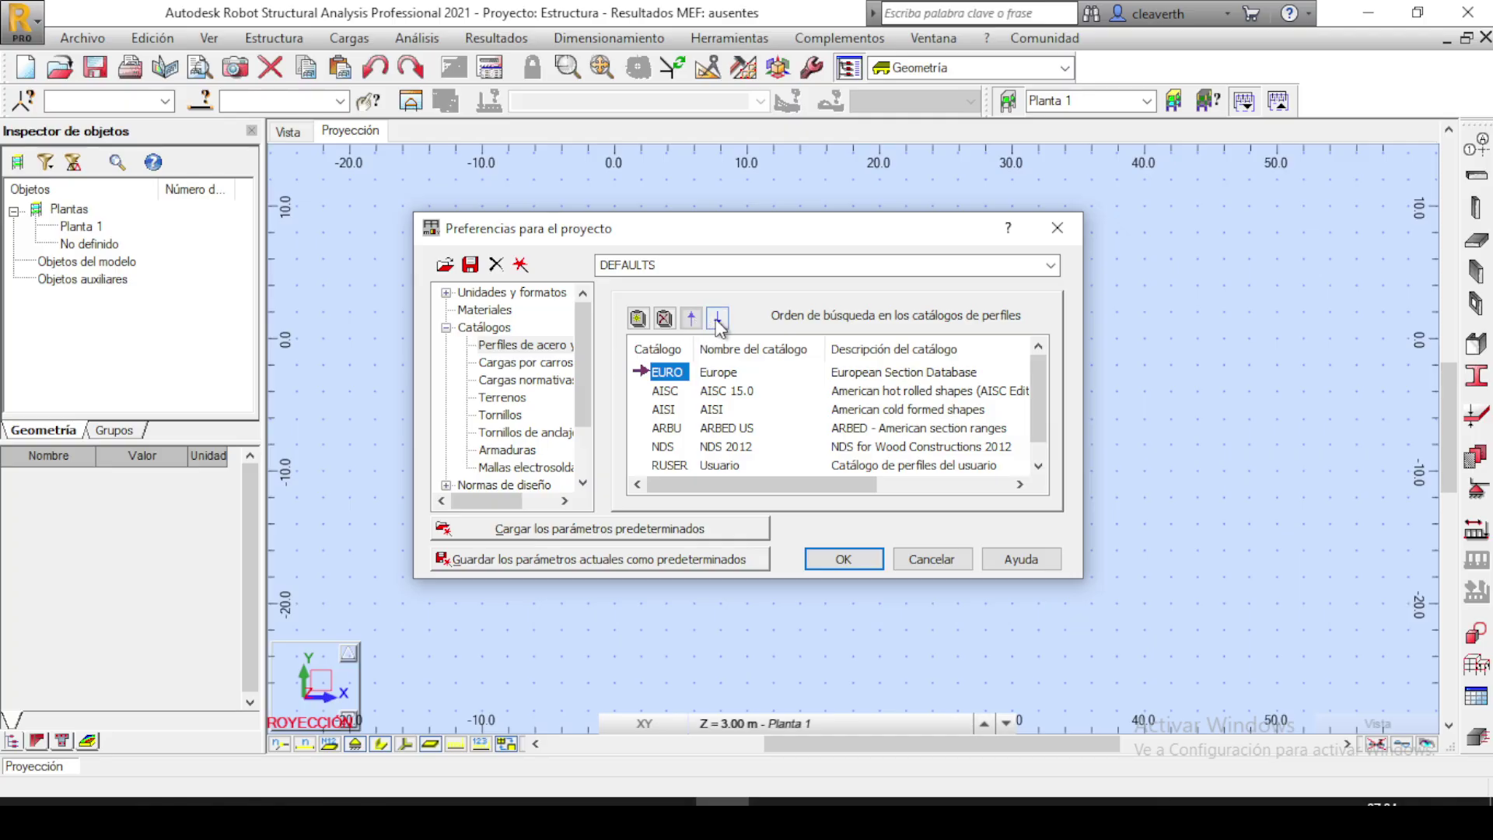
left_click(716, 320)
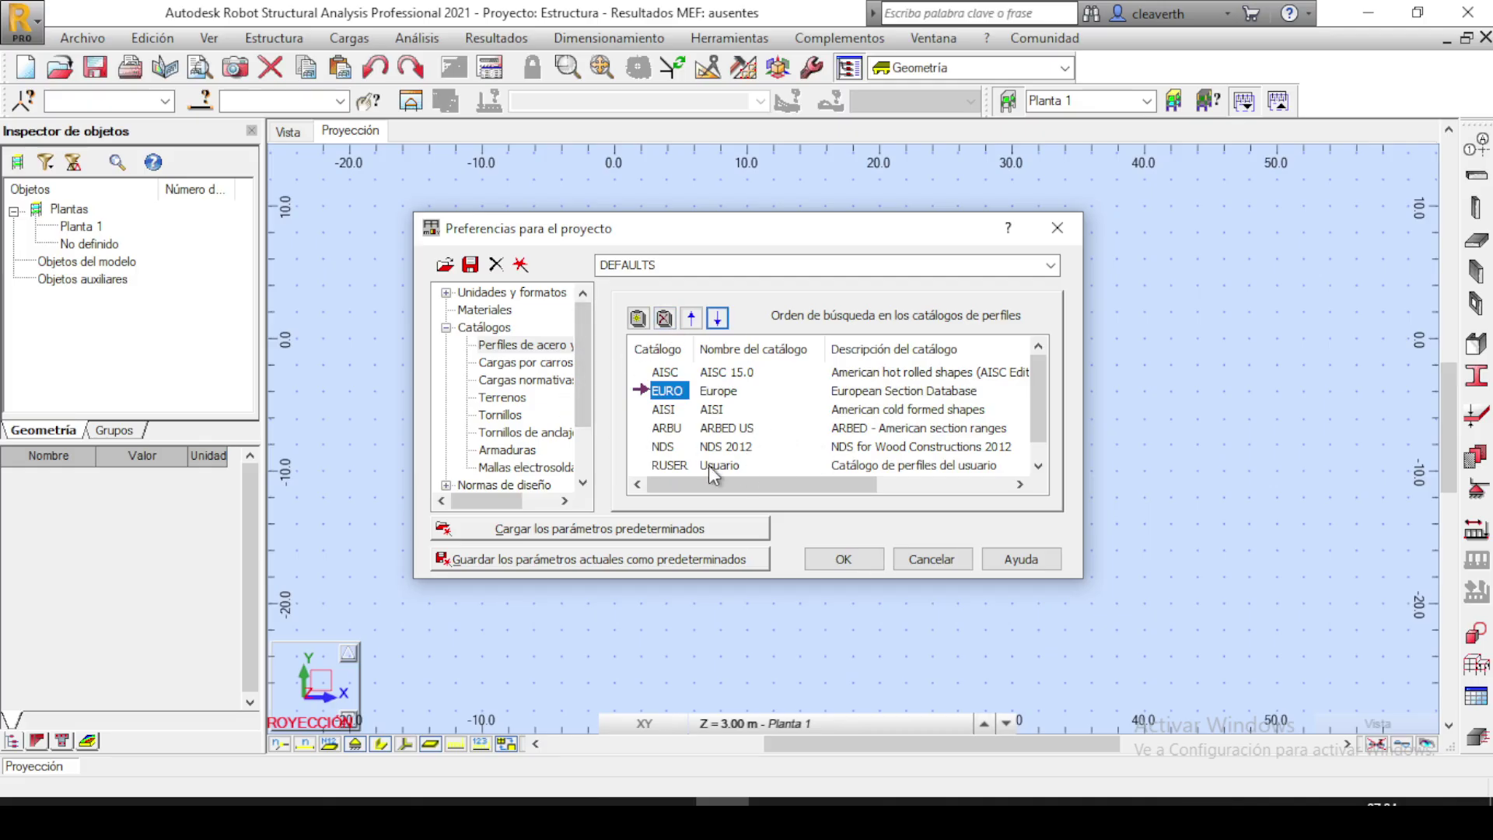
mouse_move(1044, 386)
left_mouse_down()
mouse_move(1040, 413)
mouse_move(1040, 384)
left_mouse_up()
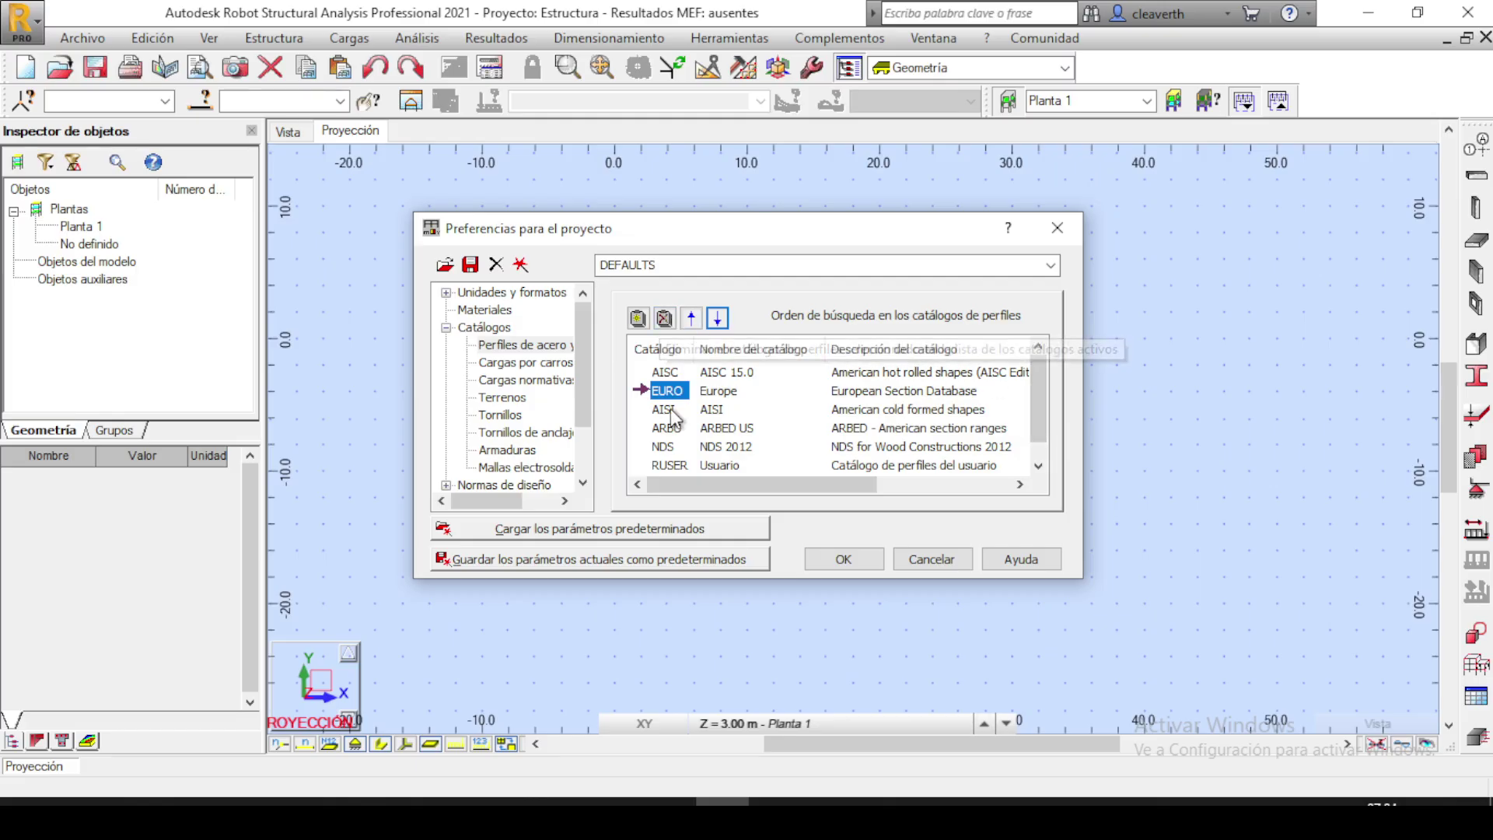
left_click(663, 446)
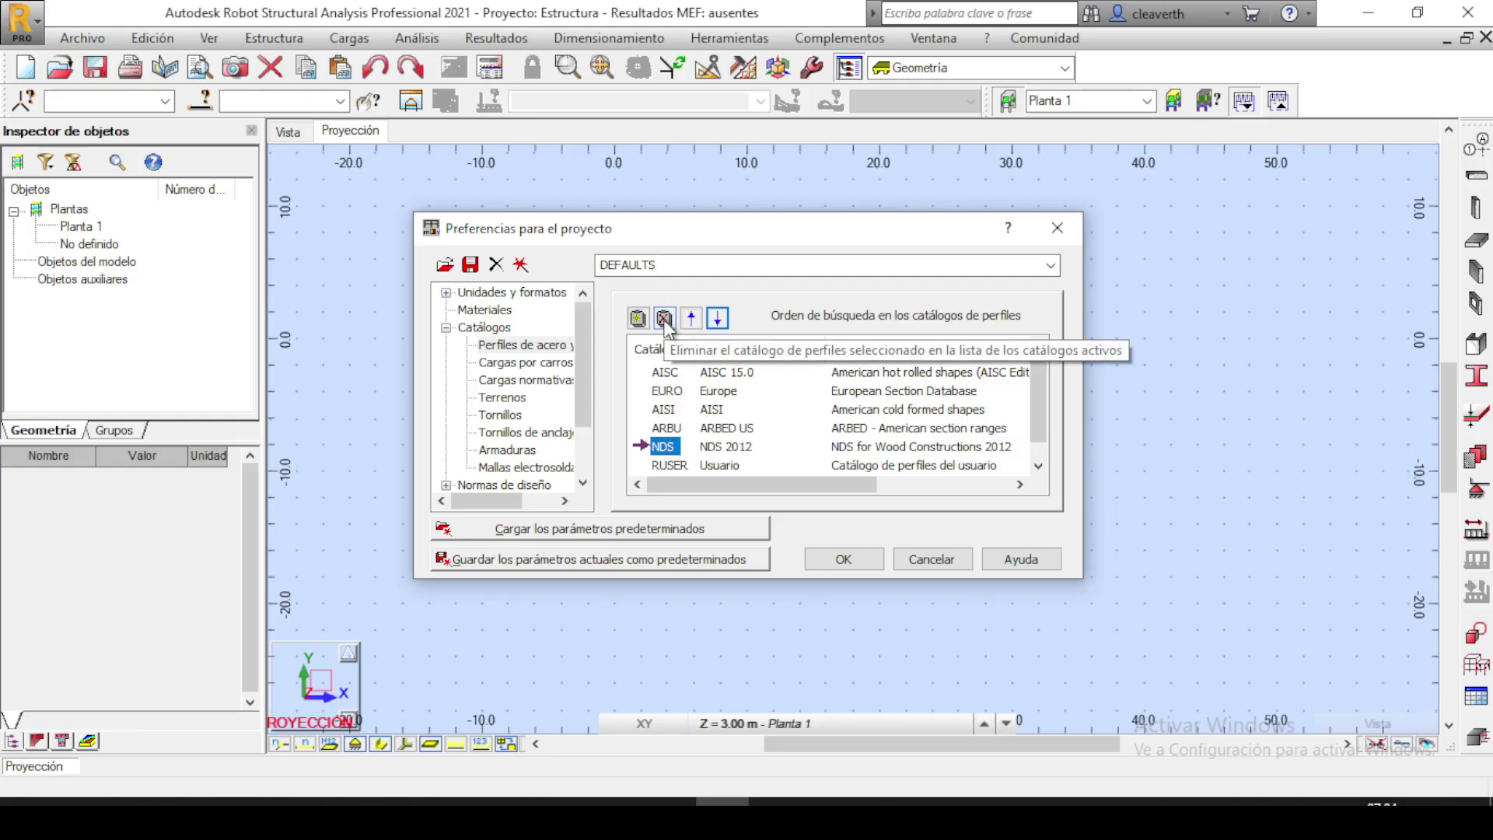
Examine which vehicle load catalogs can be added and leave the selection without adding one.
left_click(516, 364)
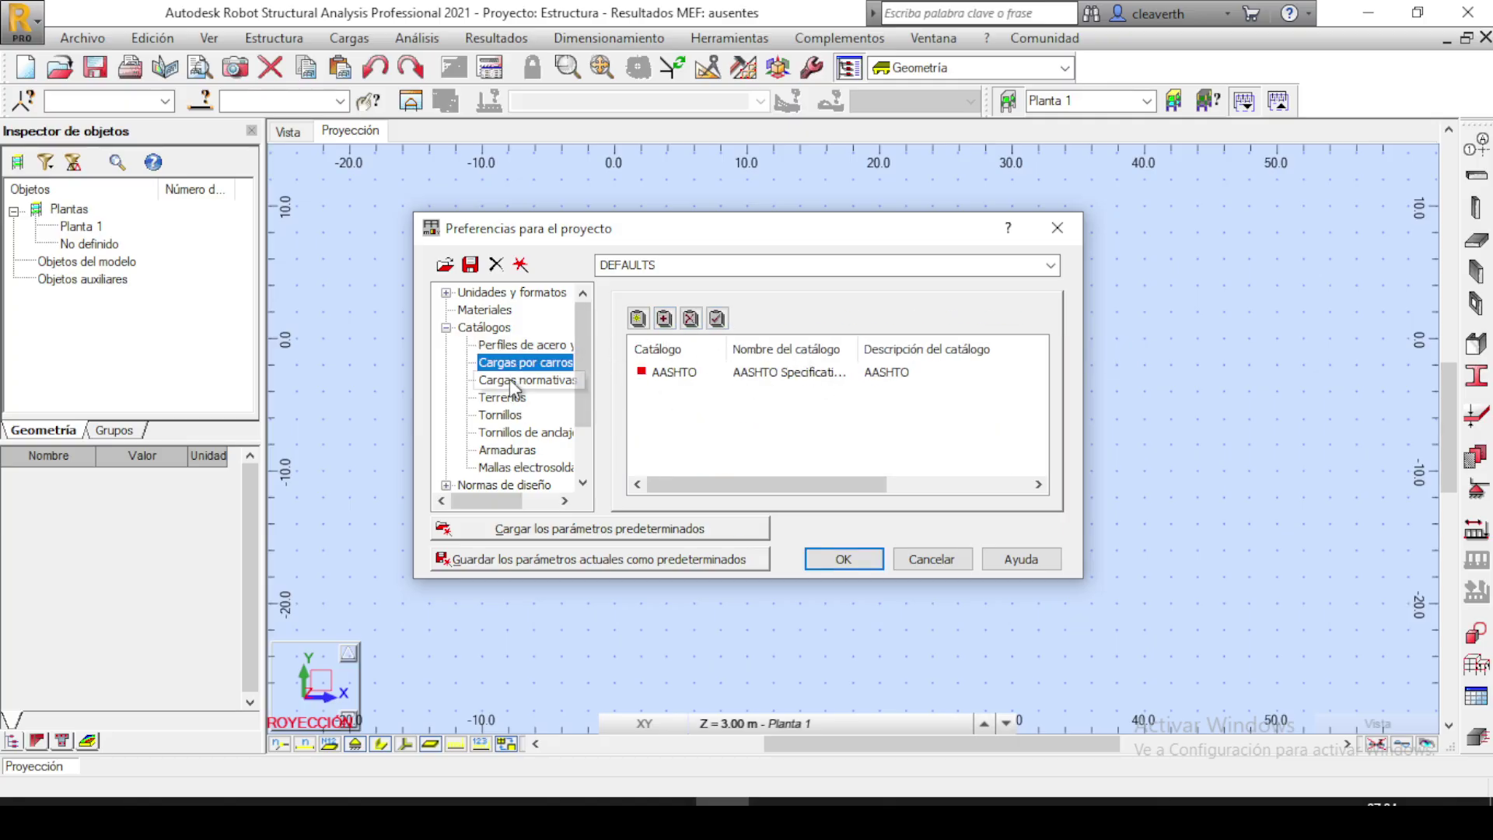
left_click(666, 319)
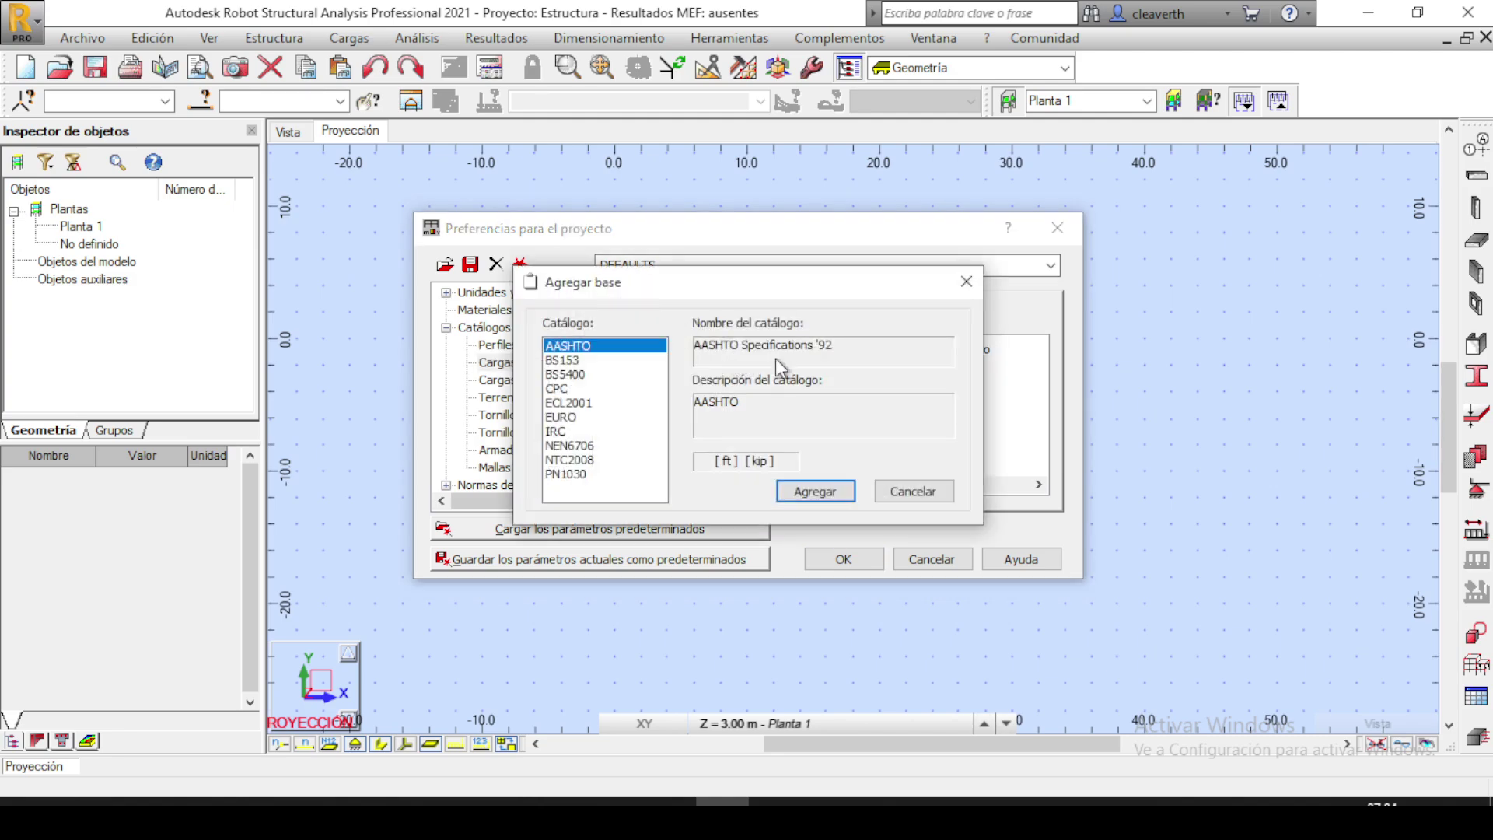
left_click(969, 281)
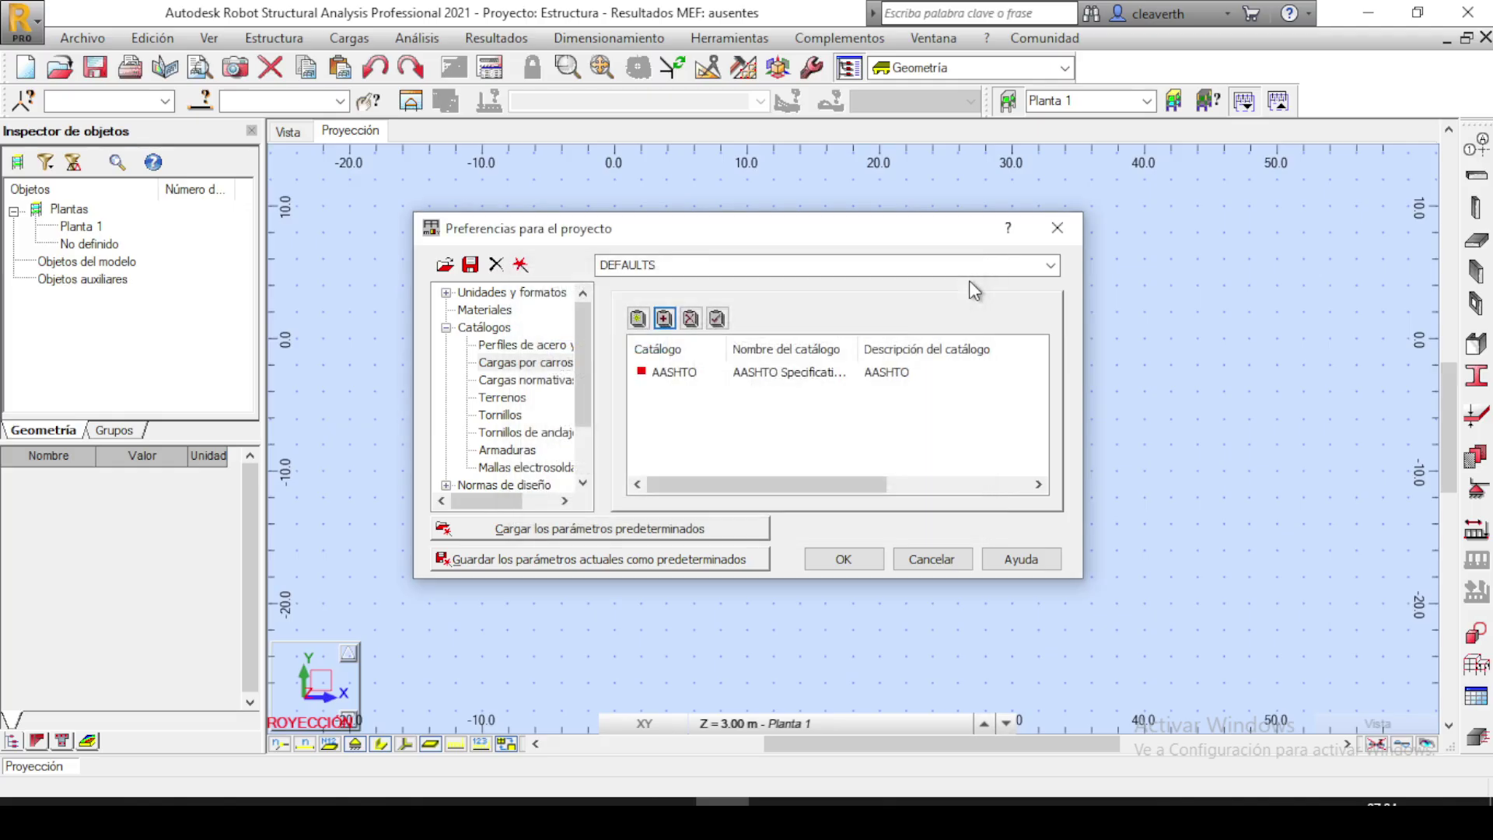
Examine the code load catalogs that can be added, and view the soil catalogs.
left_click(534, 379)
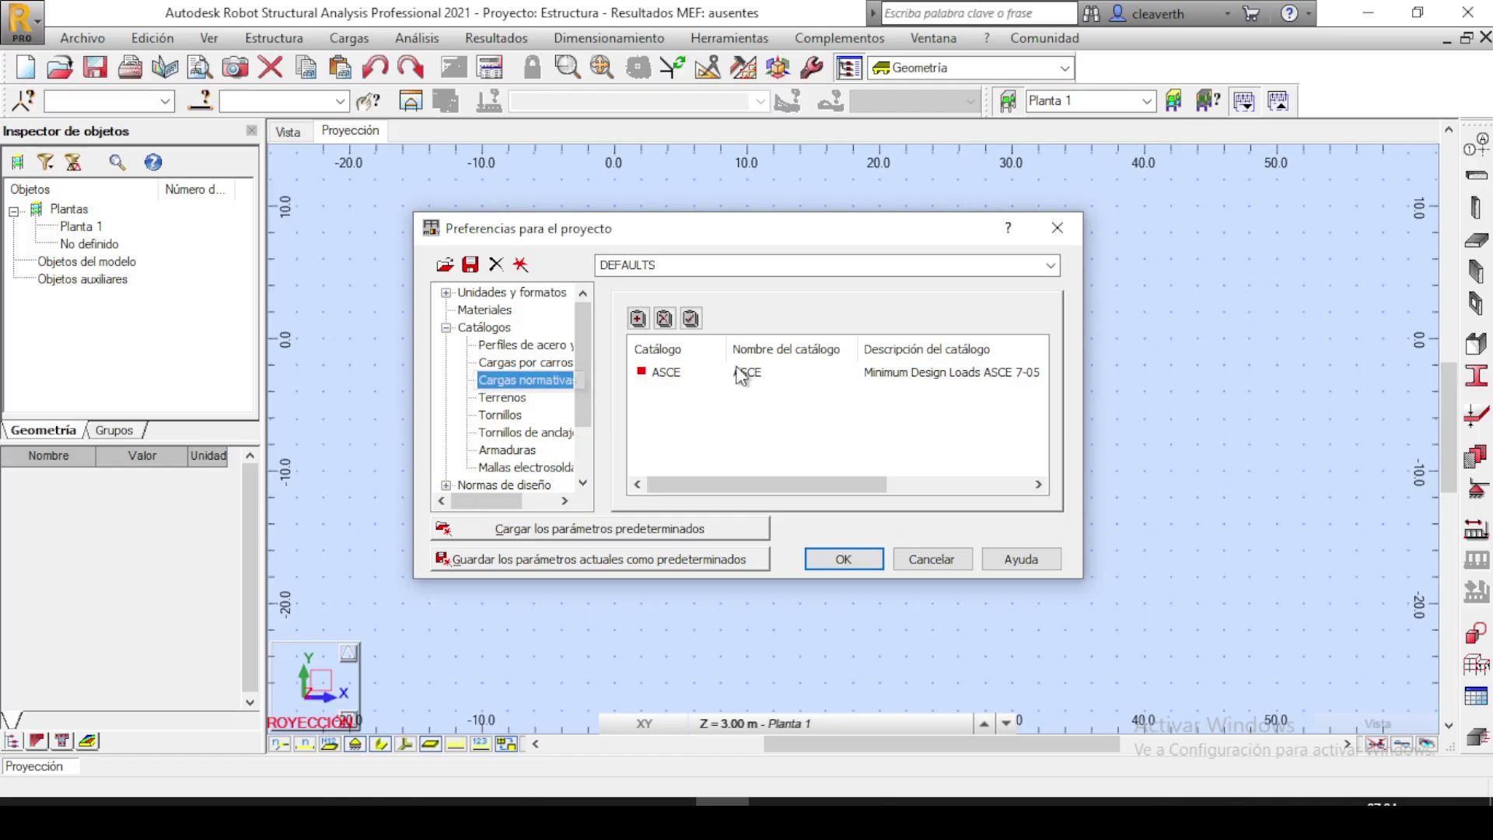
left_click(638, 318)
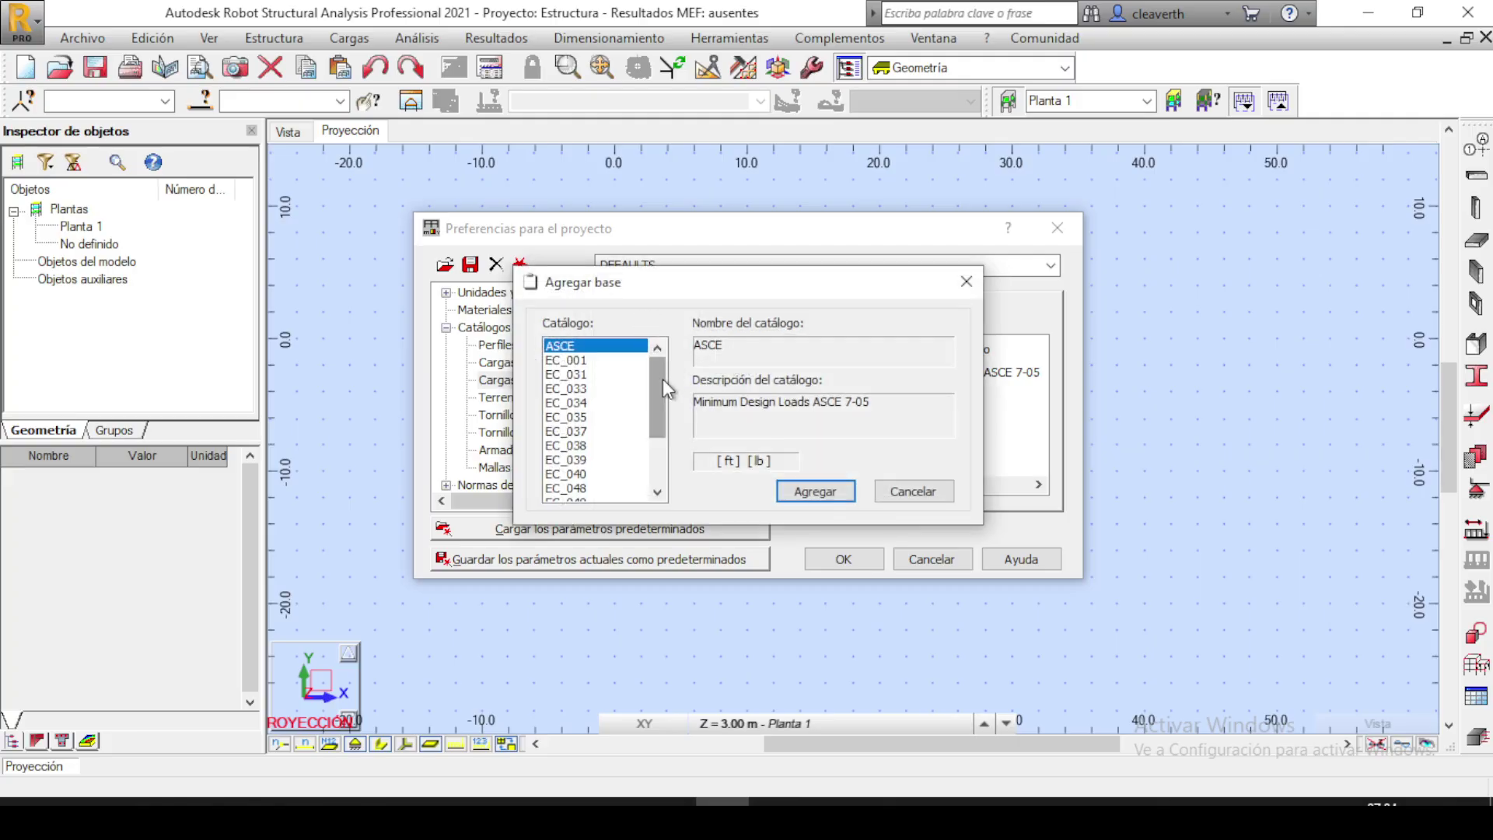
scroll(662, 379, "down", 3)
scroll(628, 367, "up", 3)
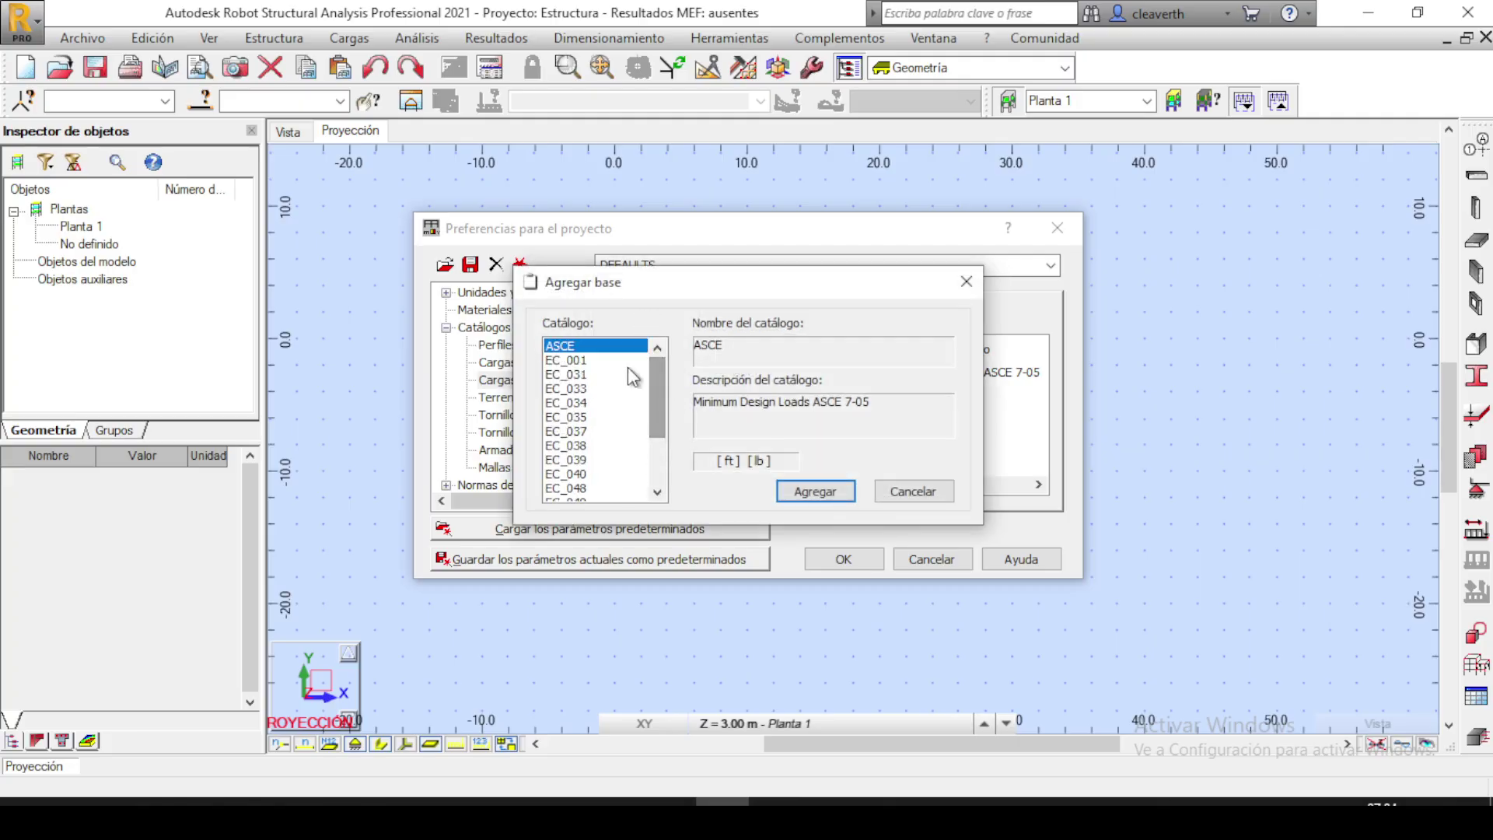
left_click(965, 283)
left_click(523, 398)
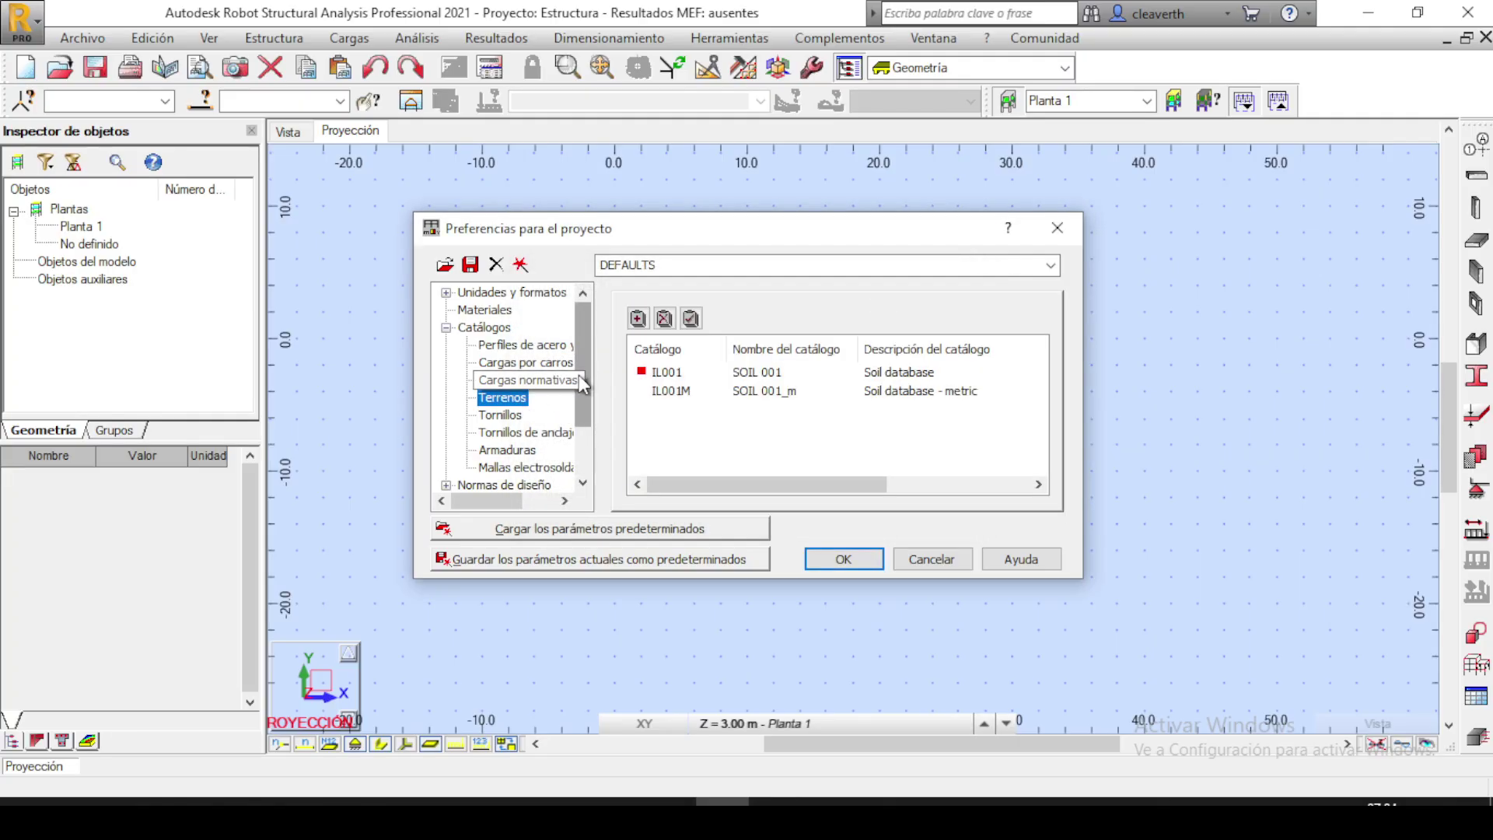
Add the metric ASTM bolt catalog ASTM_MET to the bolt catalogs and select it.
left_click(523, 416)
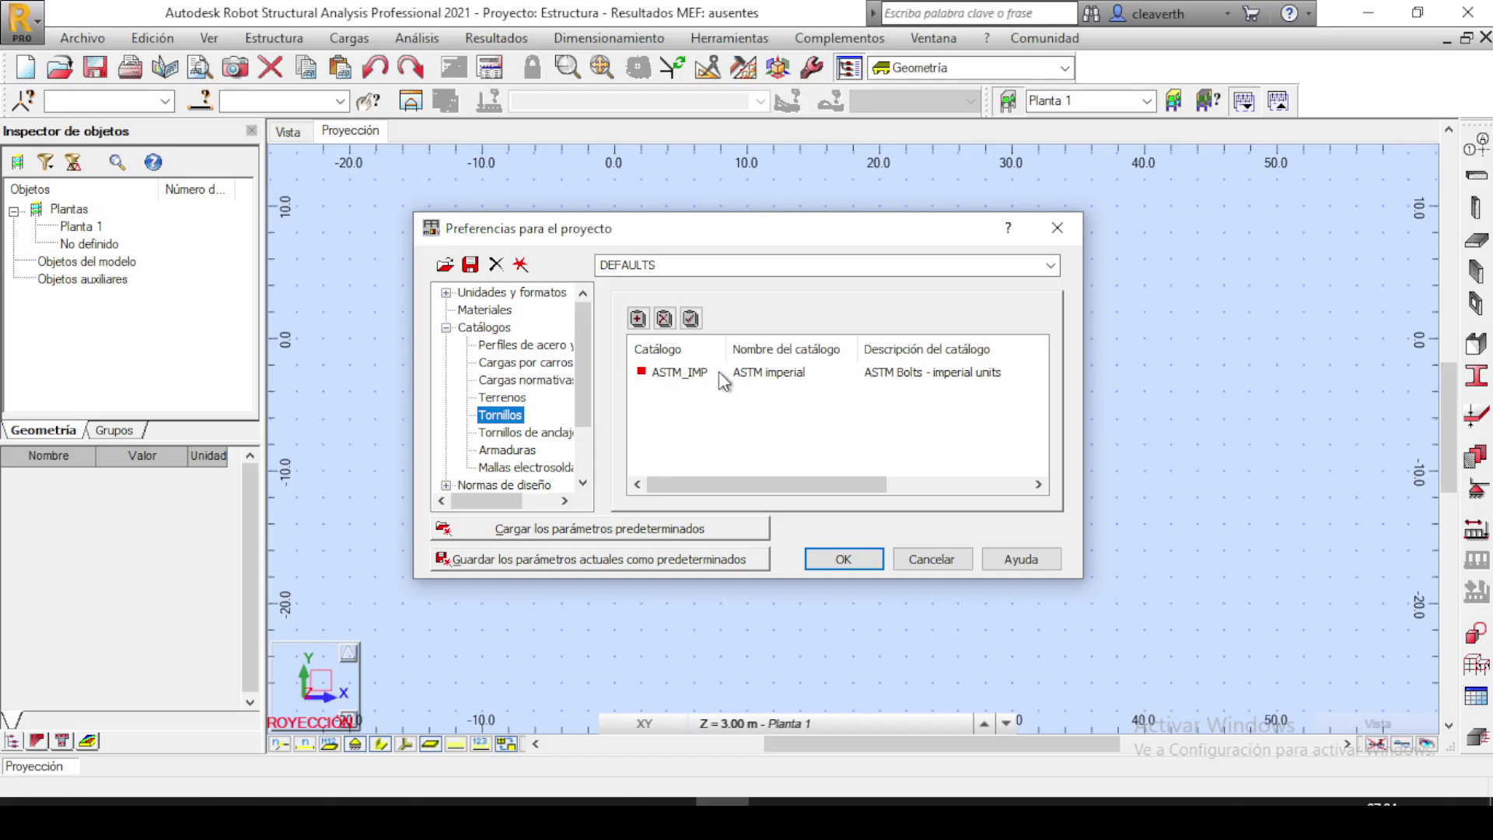
left_click(638, 318)
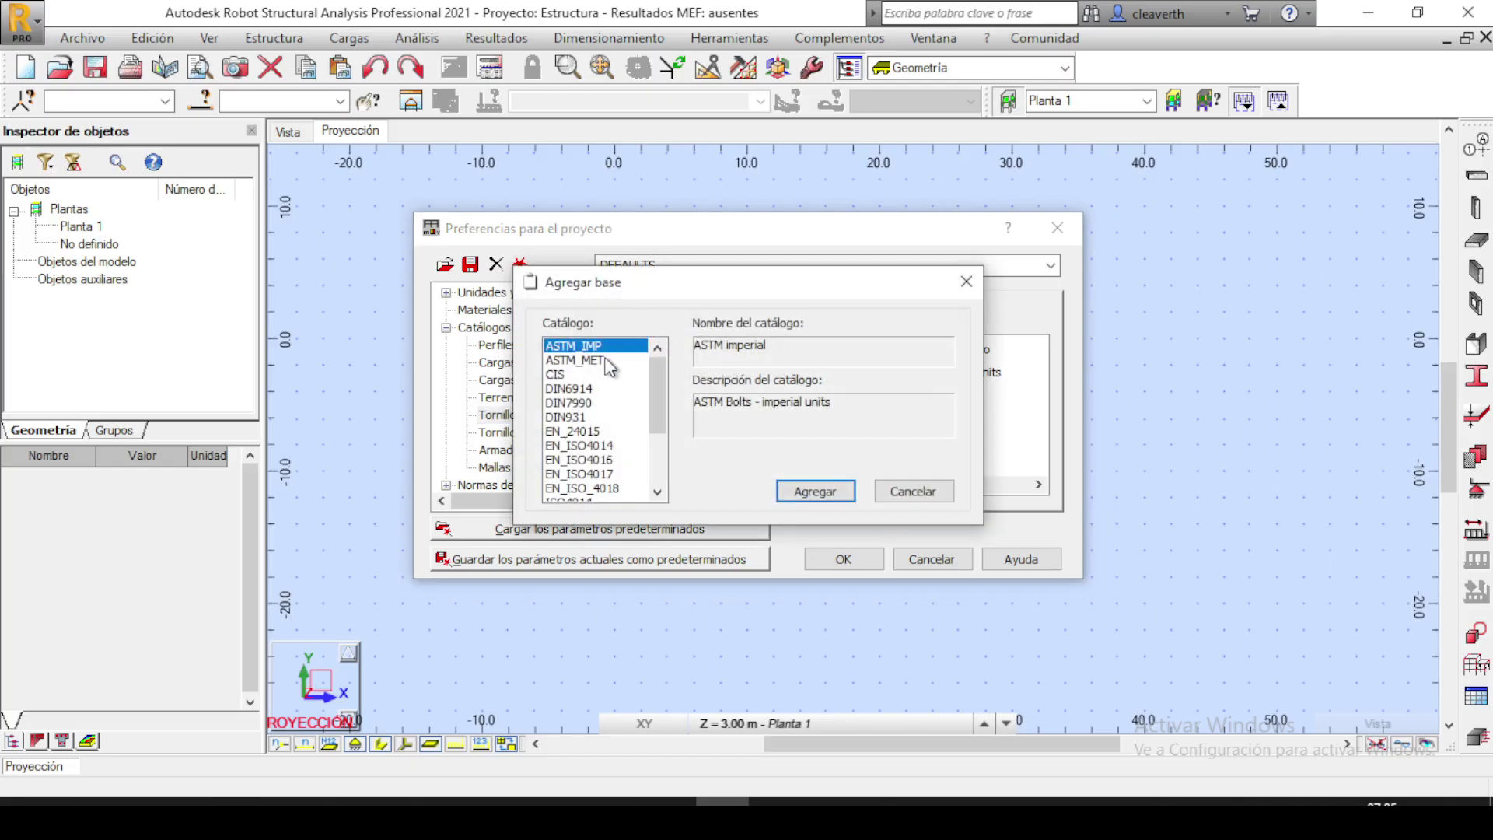
left_click(591, 361)
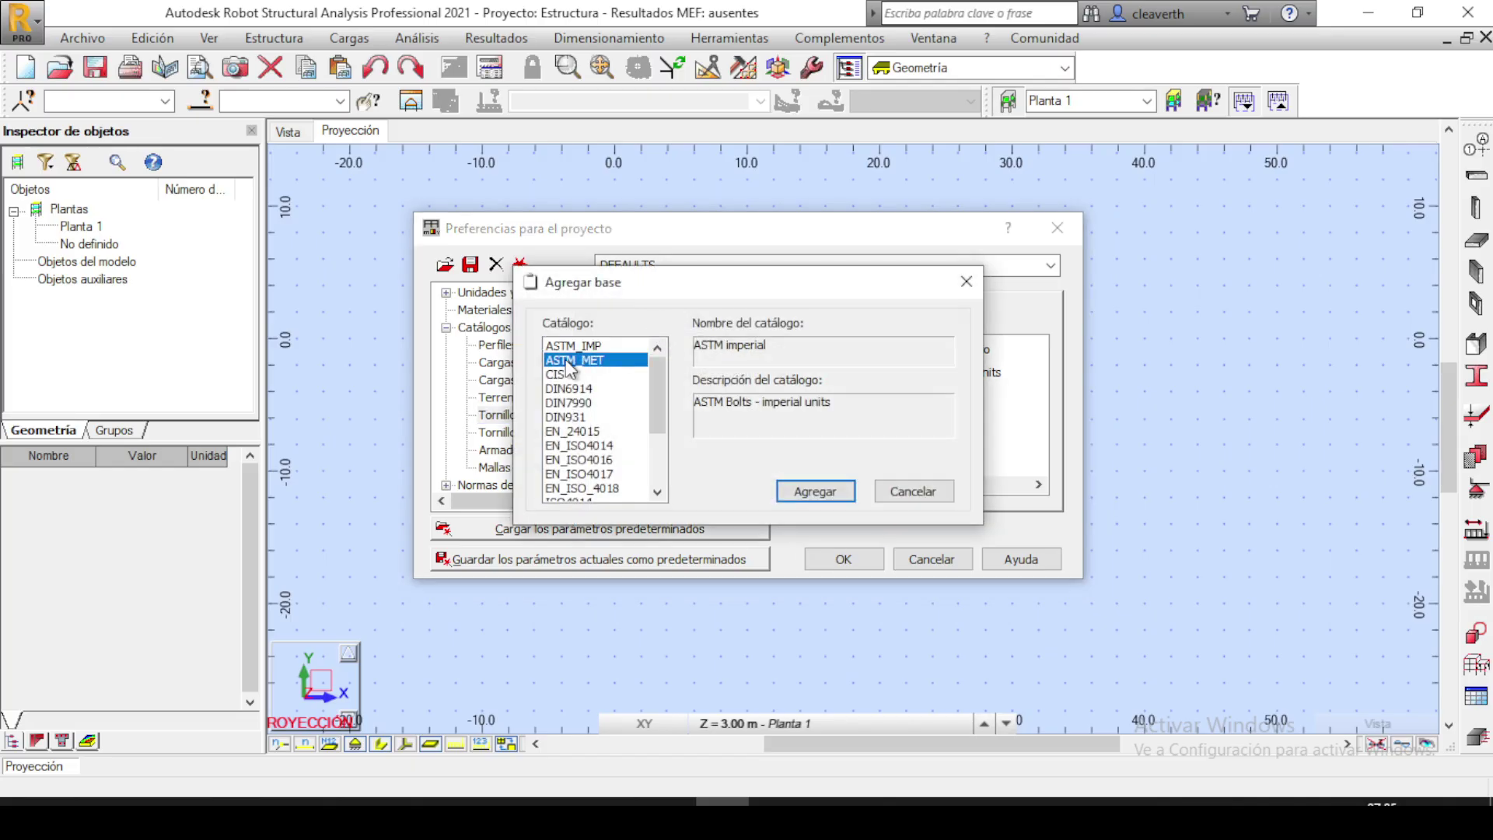
left_click(808, 492)
left_click(671, 390)
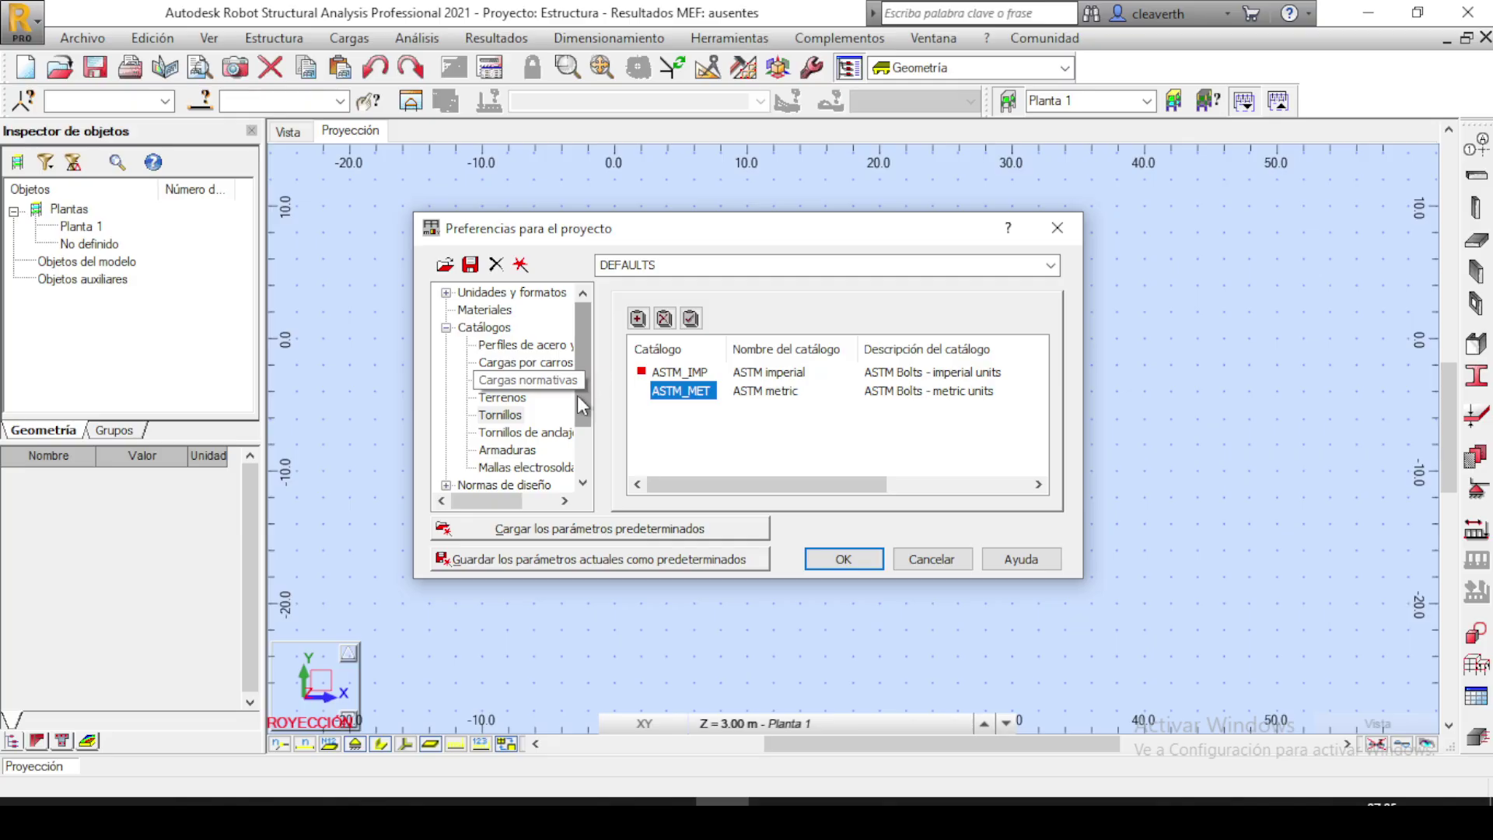
Review the anchor bolt catalogs, including those that can be added, and view the reinforcing bar catalogs.
left_click_drag(578, 398, 580, 412)
left_click(529, 415)
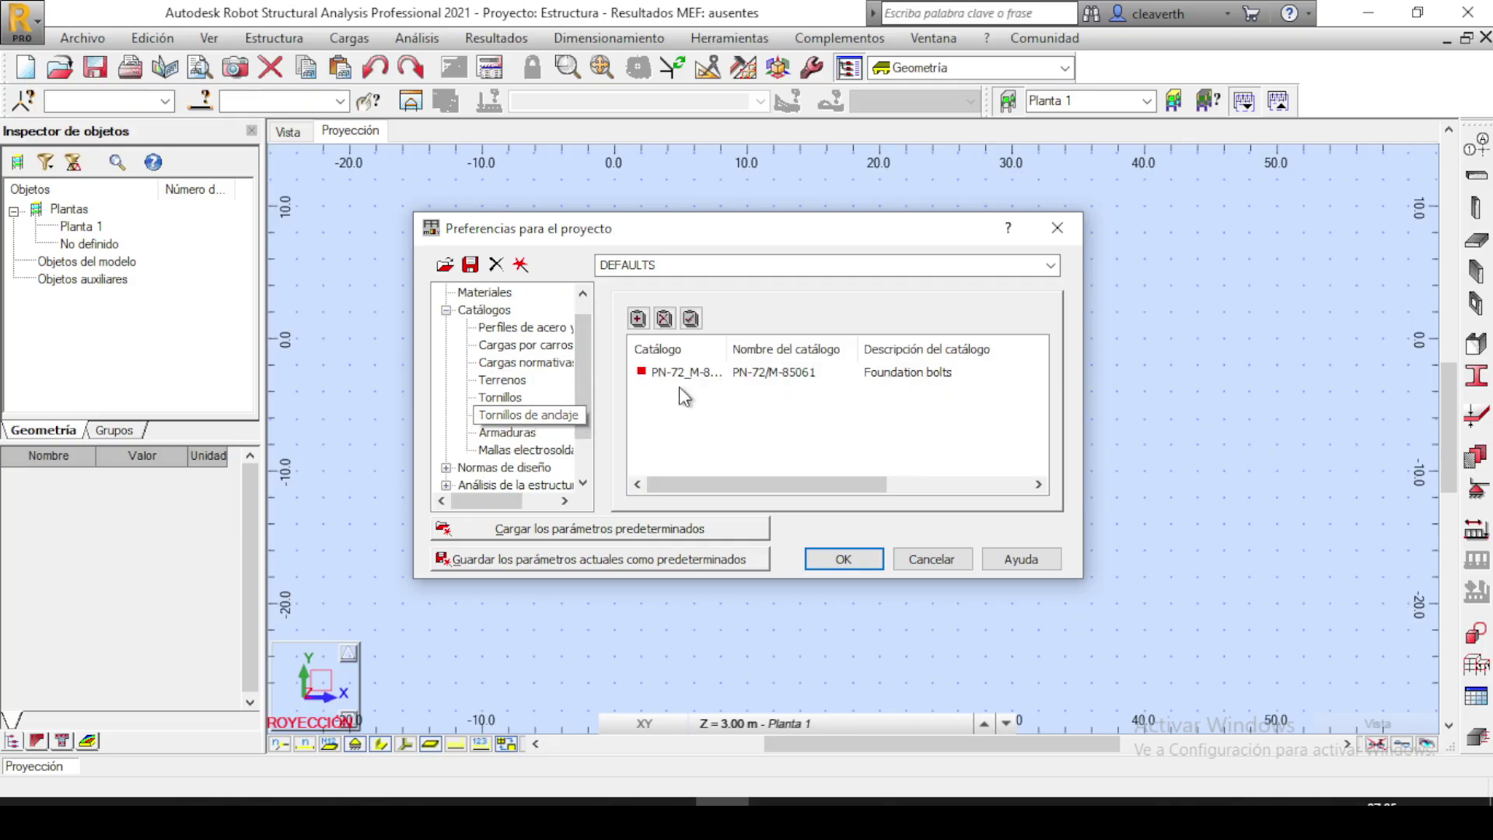
left_click(638, 319)
left_click(966, 288)
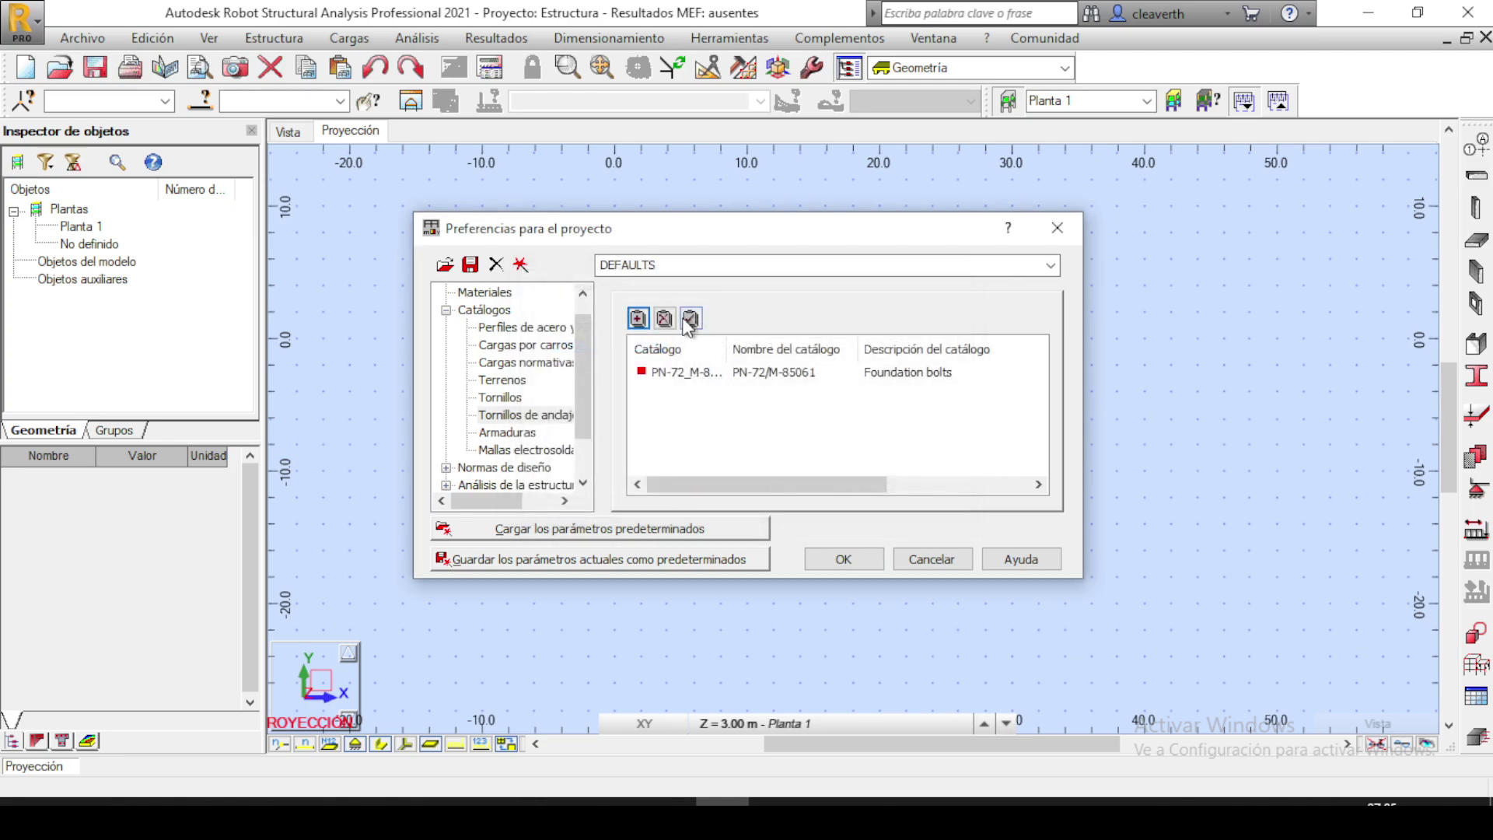
left_click_drag(590, 412, 588, 431)
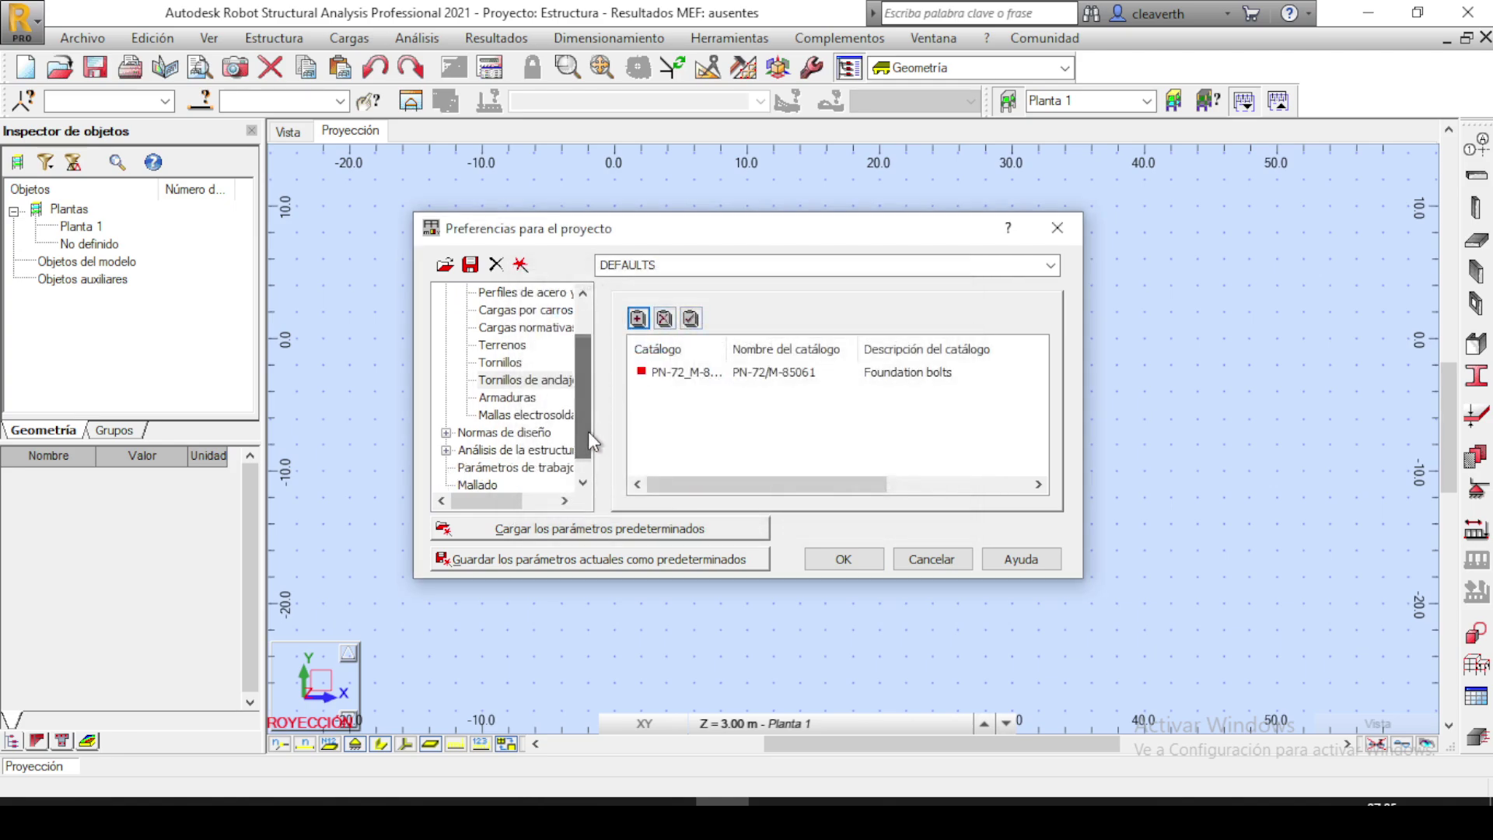
left_click(520, 399)
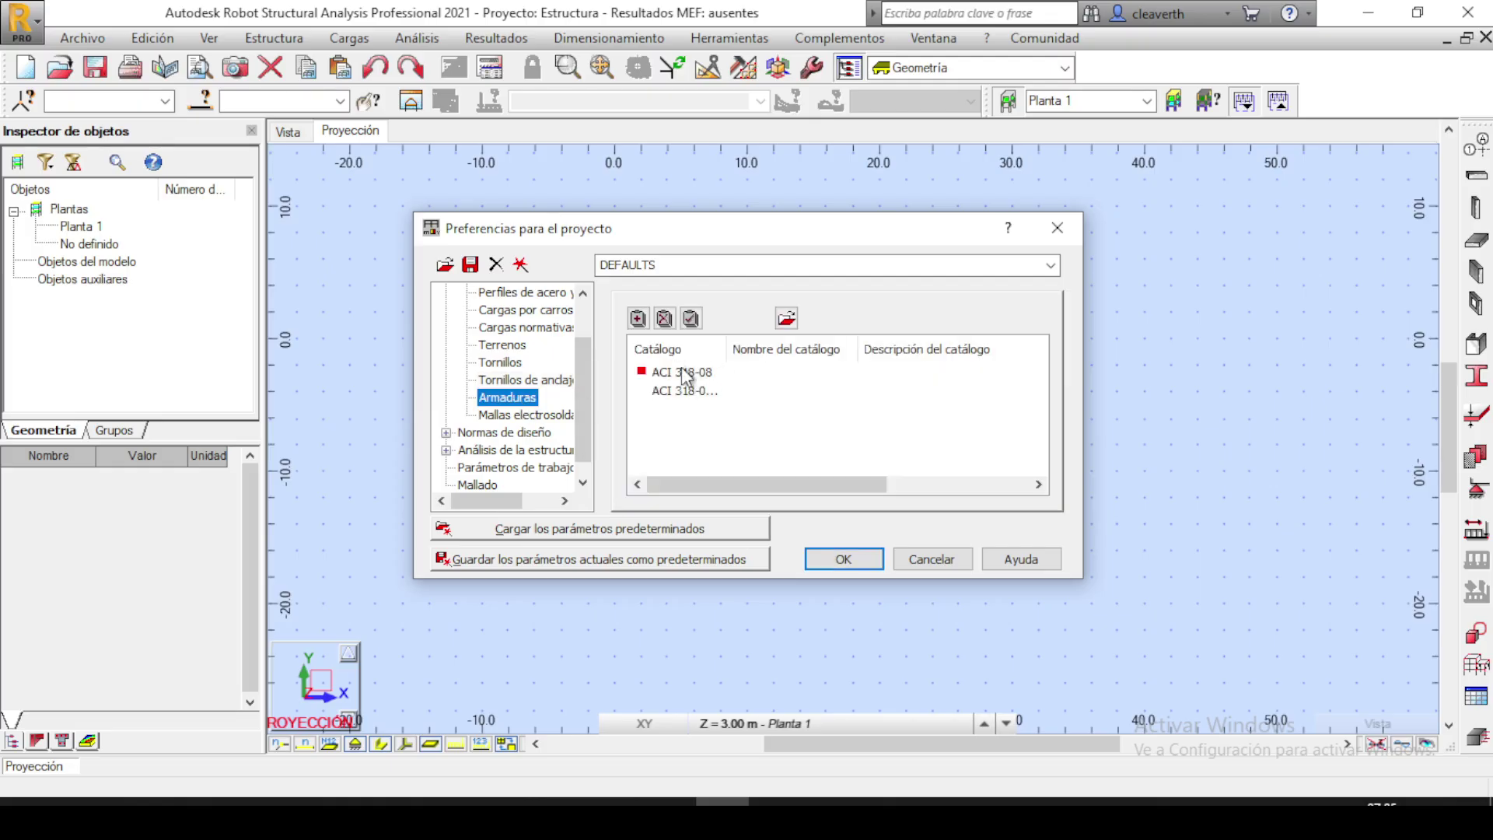
View the welded wire mesh catalogs and the overview of default databases in the project preferences.
left_click(540, 418)
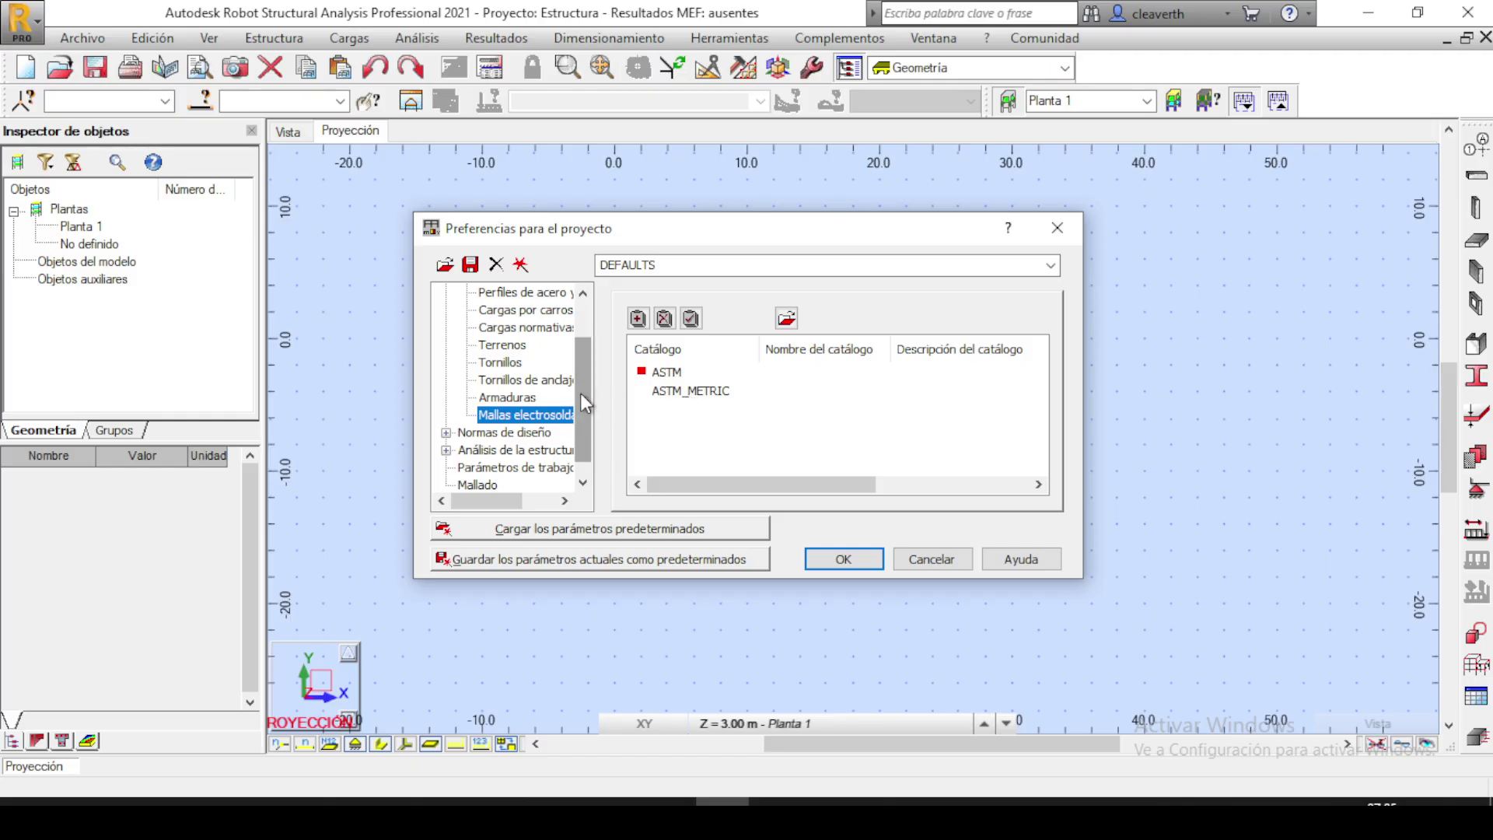
scroll(580, 393, "up", 3)
left_click(447, 328)
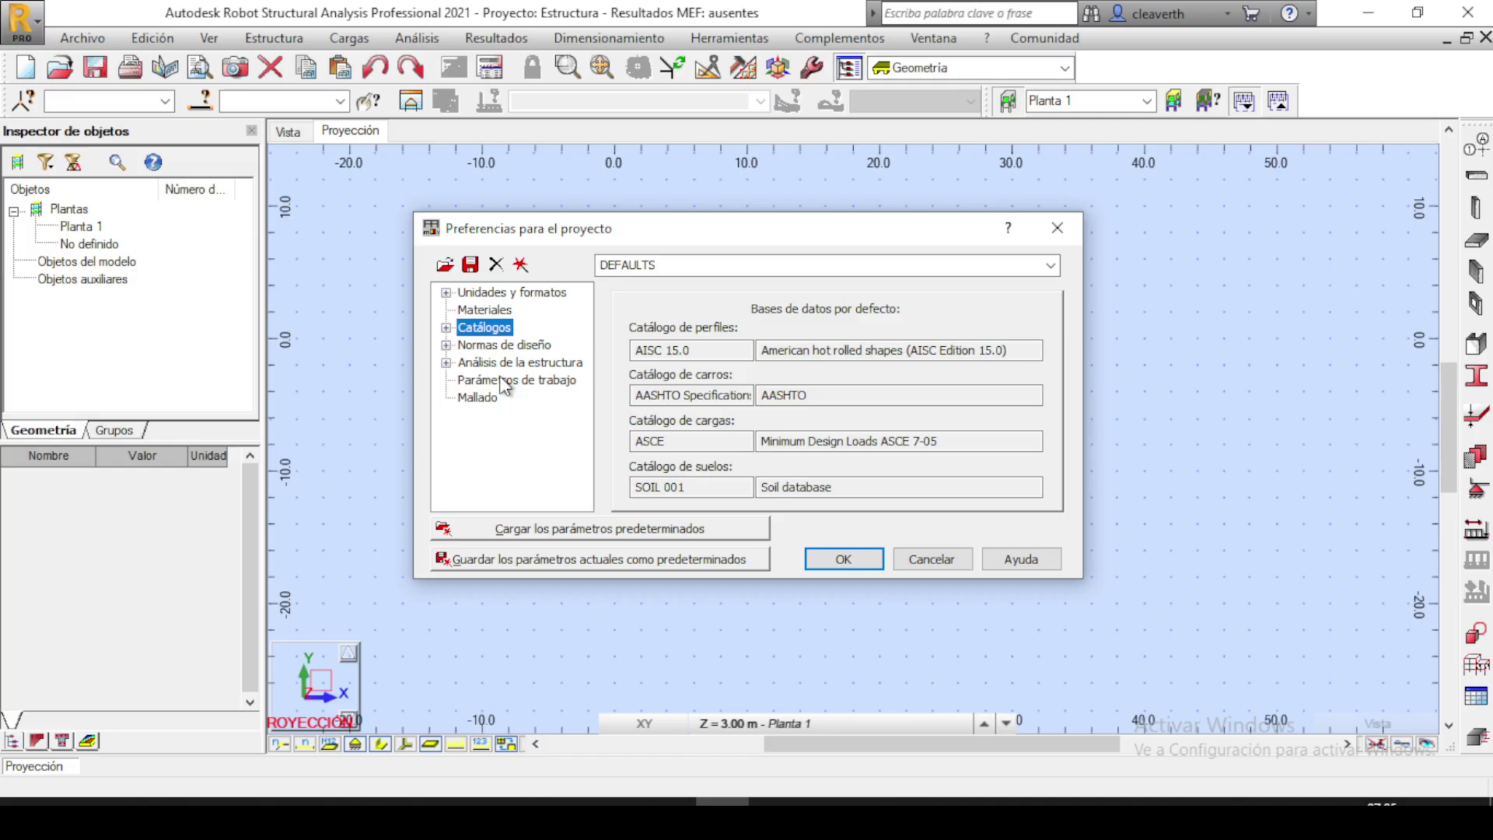
Examine the steel and aluminium design codes, including those that can be added, and leave the code list without applying changes.
left_click(472, 350)
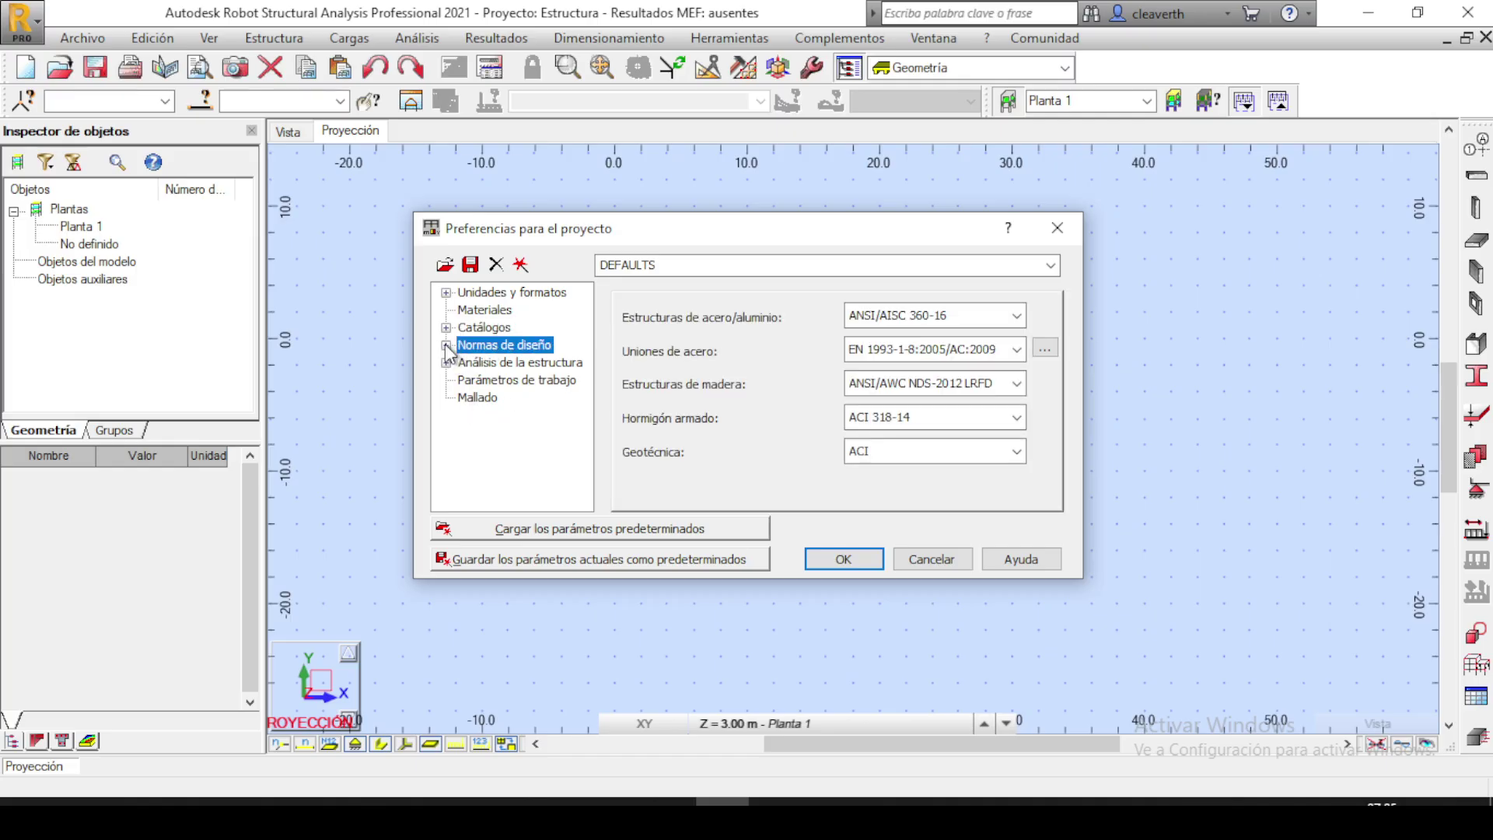
left_click(446, 344)
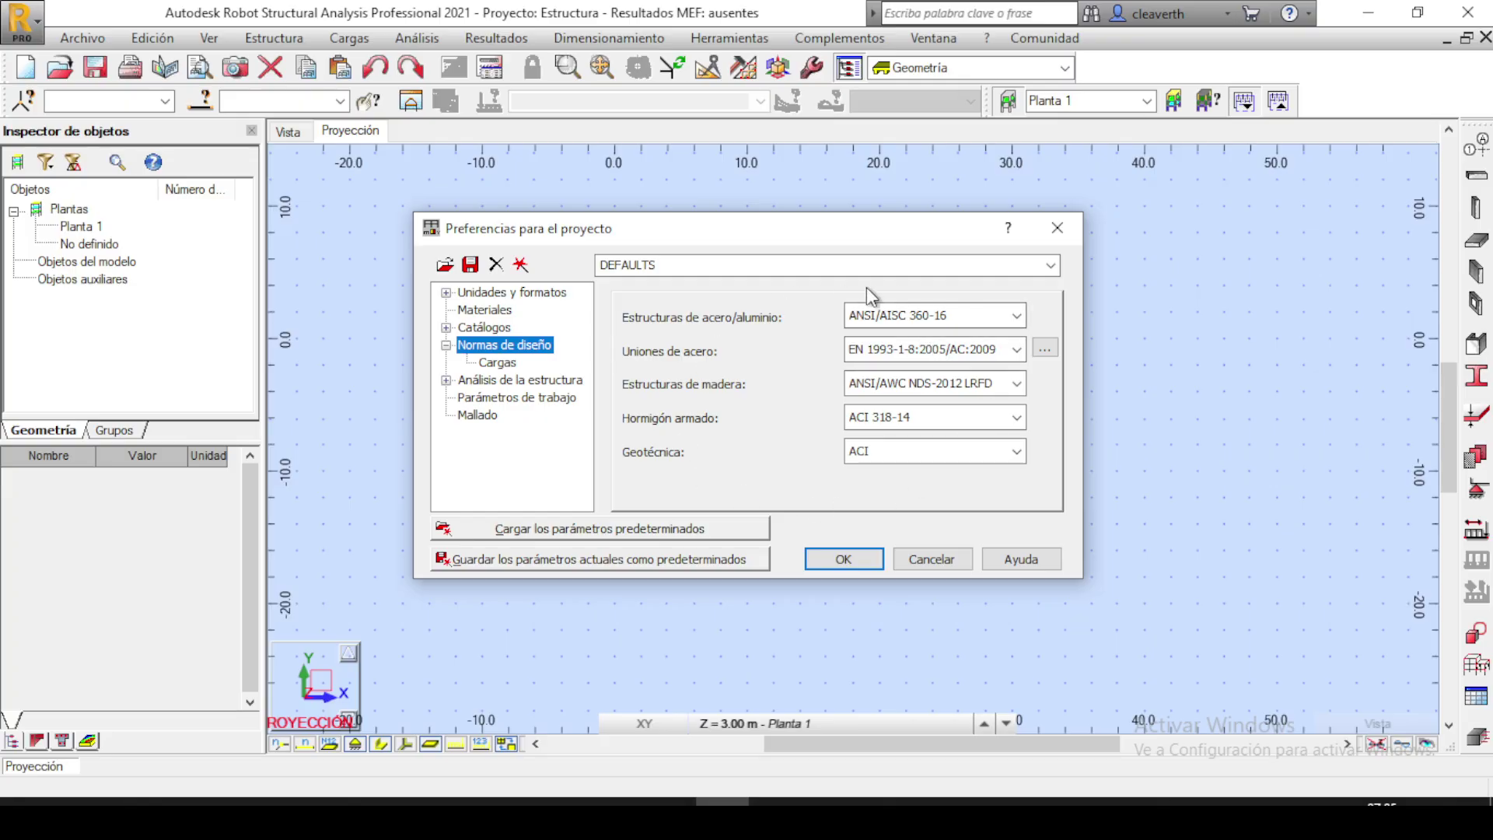
left_click(1017, 317)
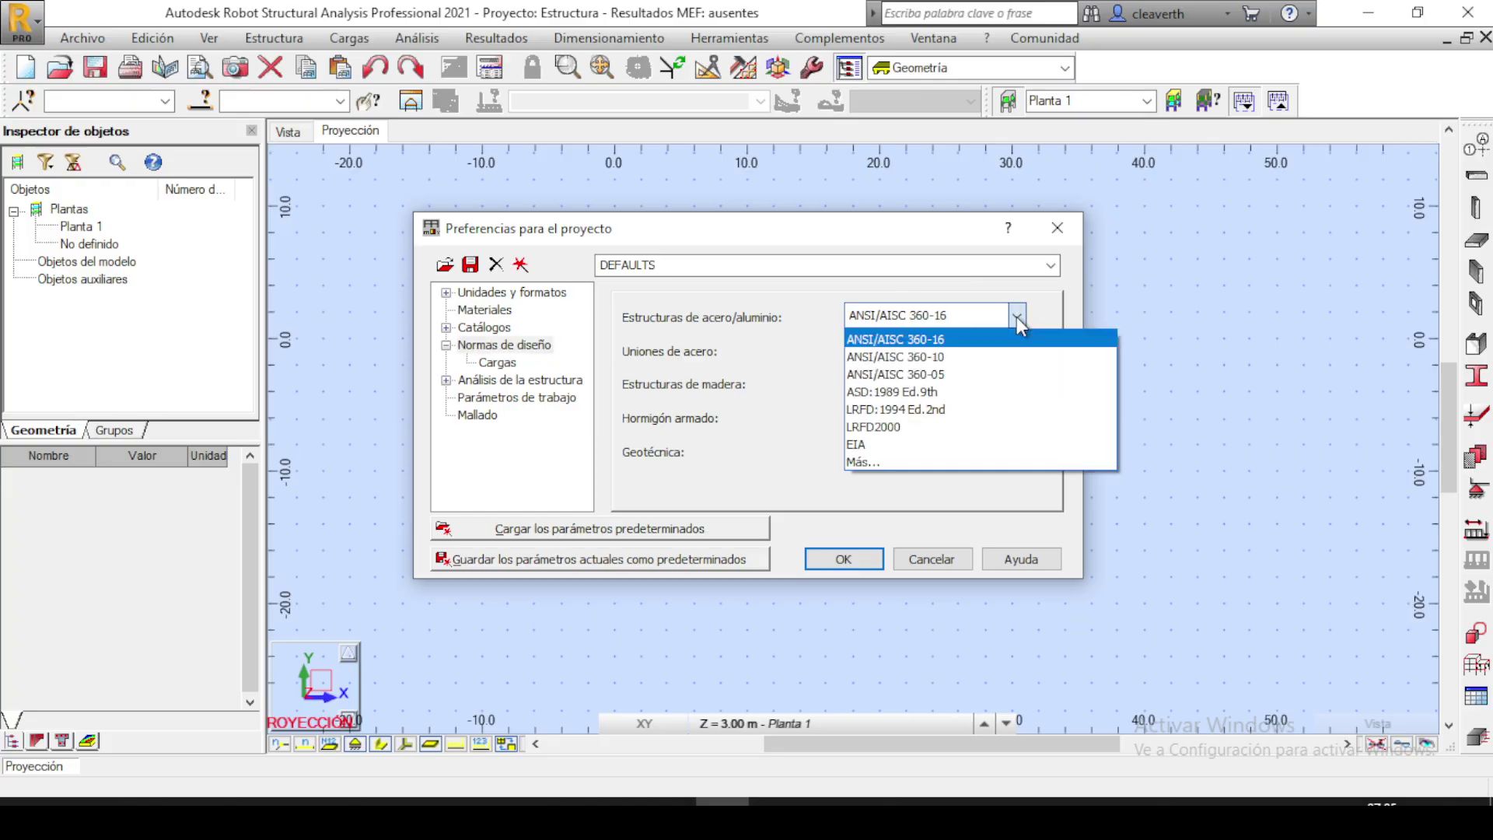
left_click(884, 461)
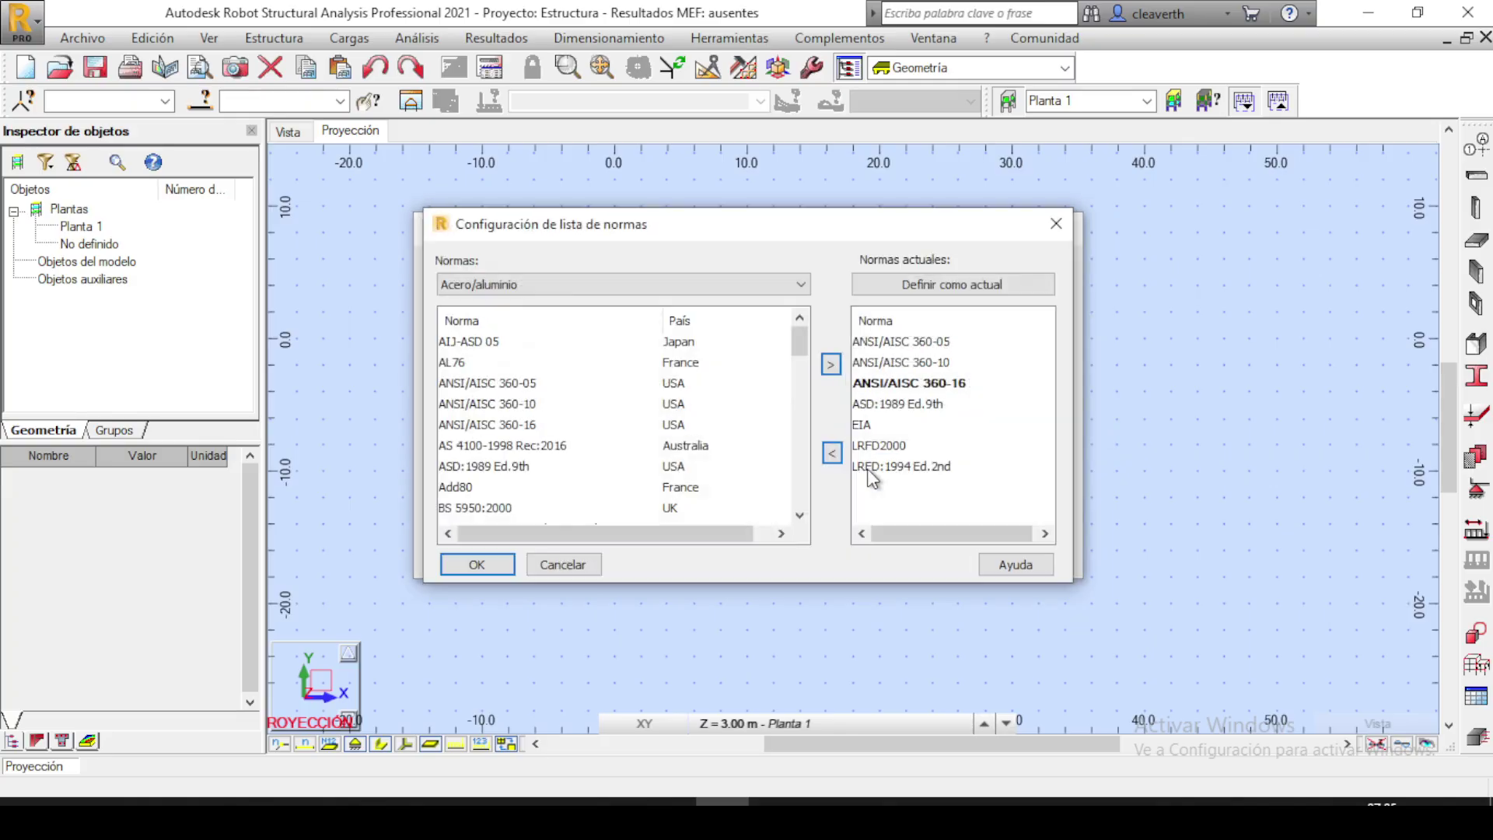
left_click_drag(712, 227, 432, 212)
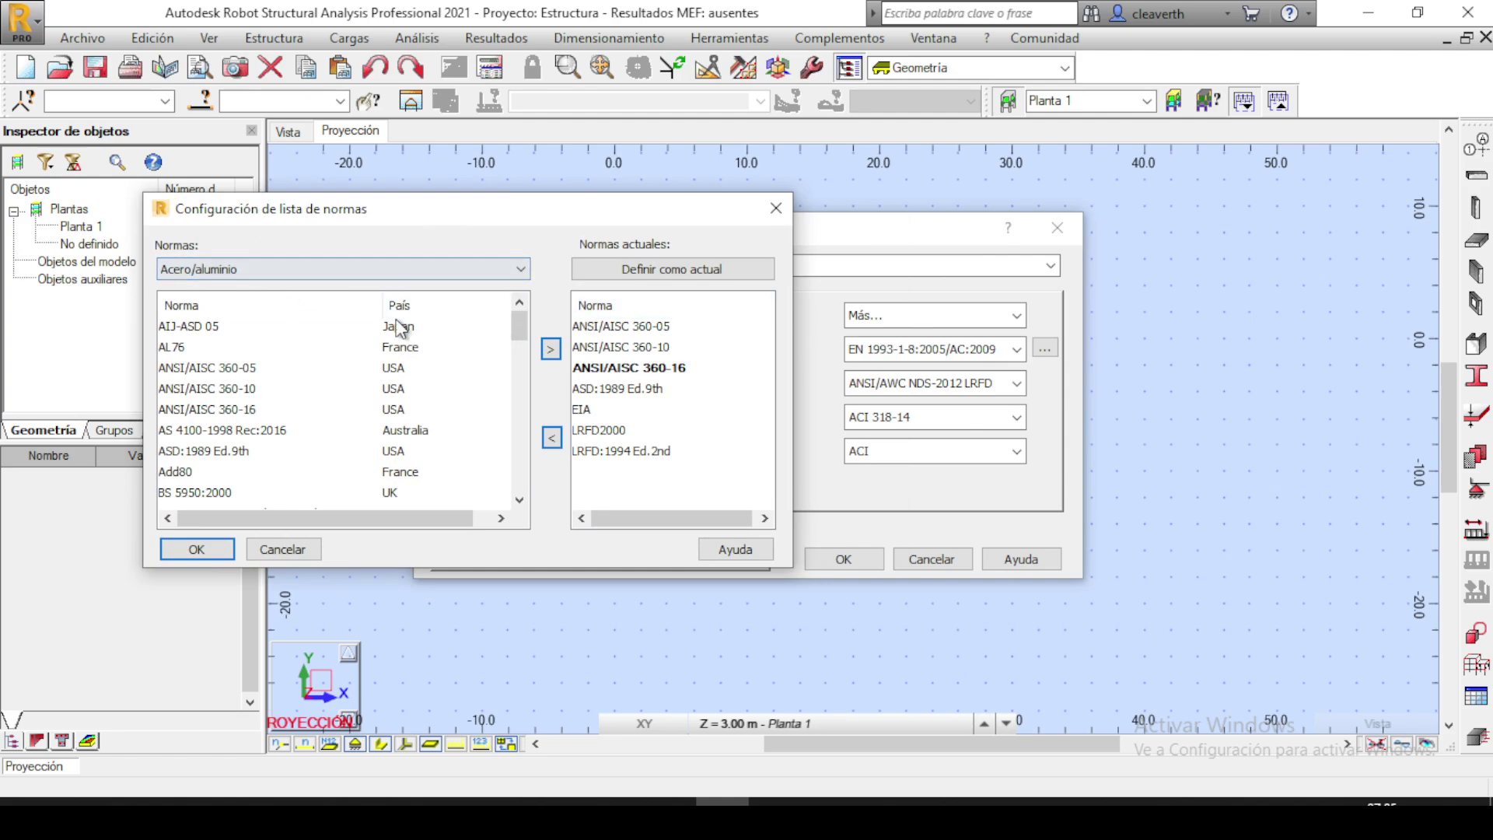
mouse_move(519, 327)
left_mouse_down()
mouse_move(505, 482)
mouse_move(513, 325)
left_mouse_up()
left_click(227, 347)
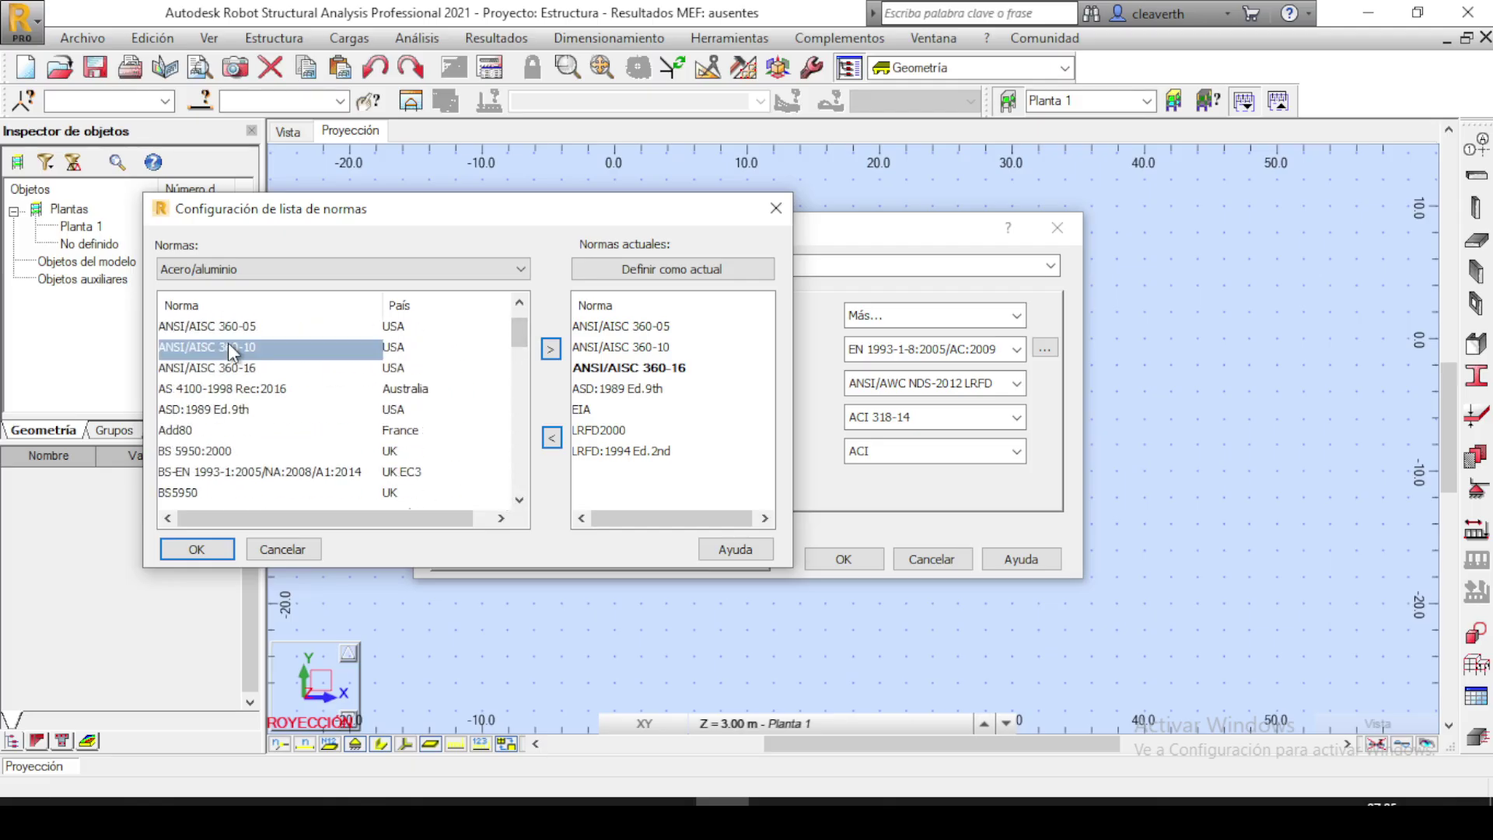
left_click(551, 354)
left_click(775, 208)
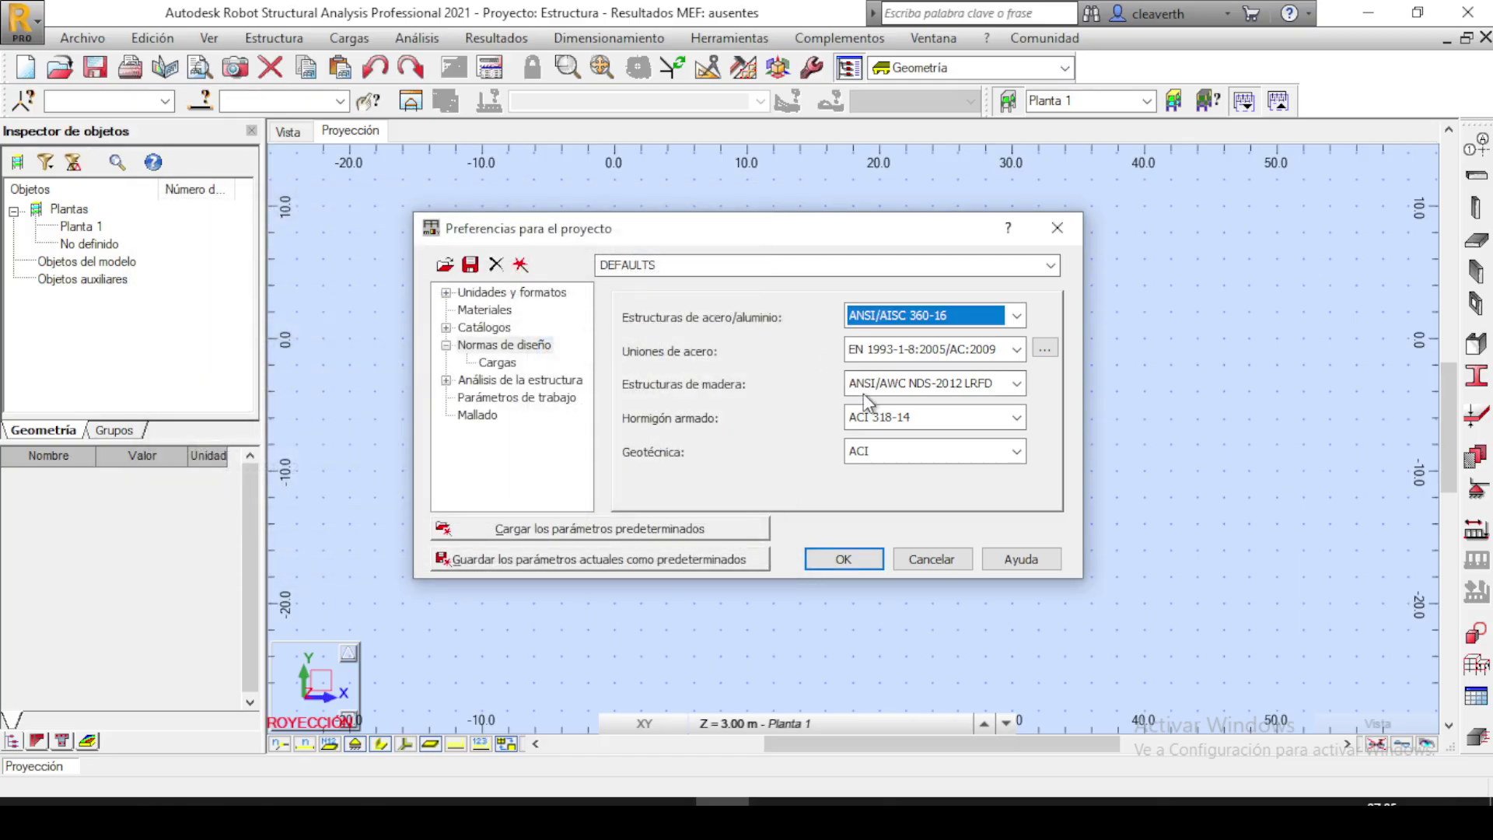
View the design codes offered for steel connections and leave the selection as it is.
left_click(1018, 350)
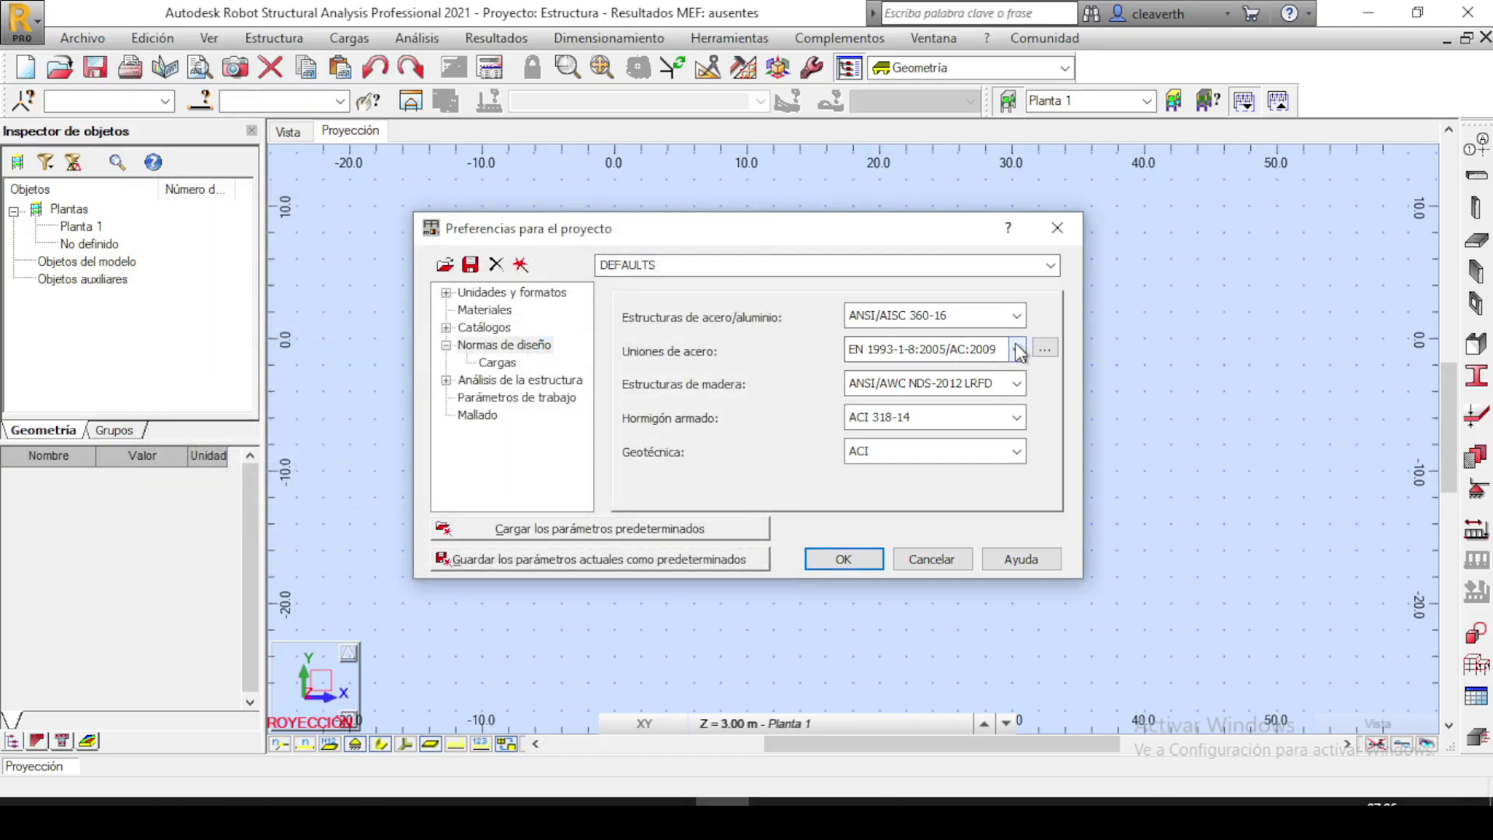
left_click(1018, 350)
left_click(1018, 350)
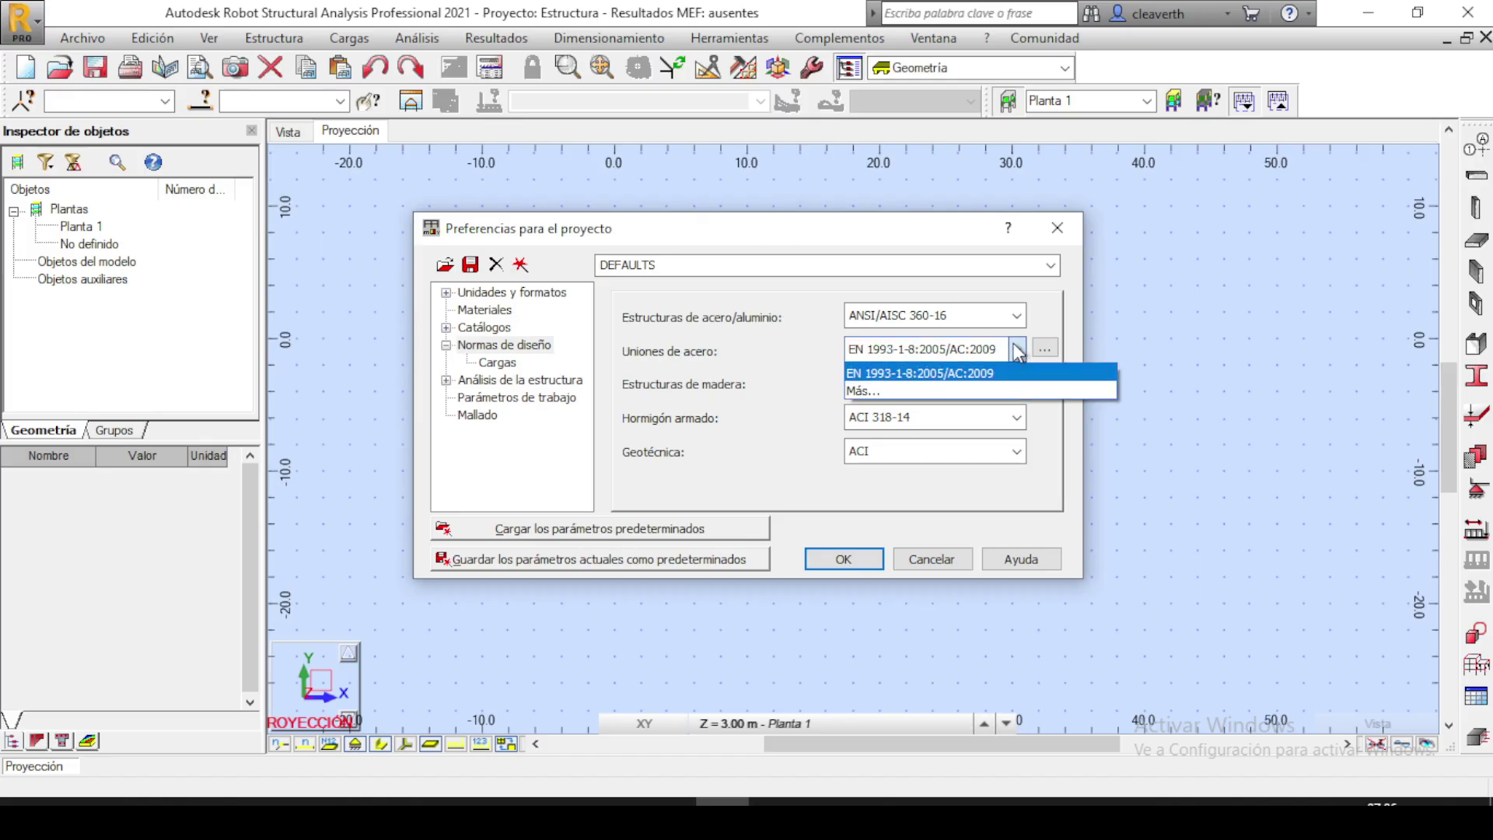
left_click(784, 352)
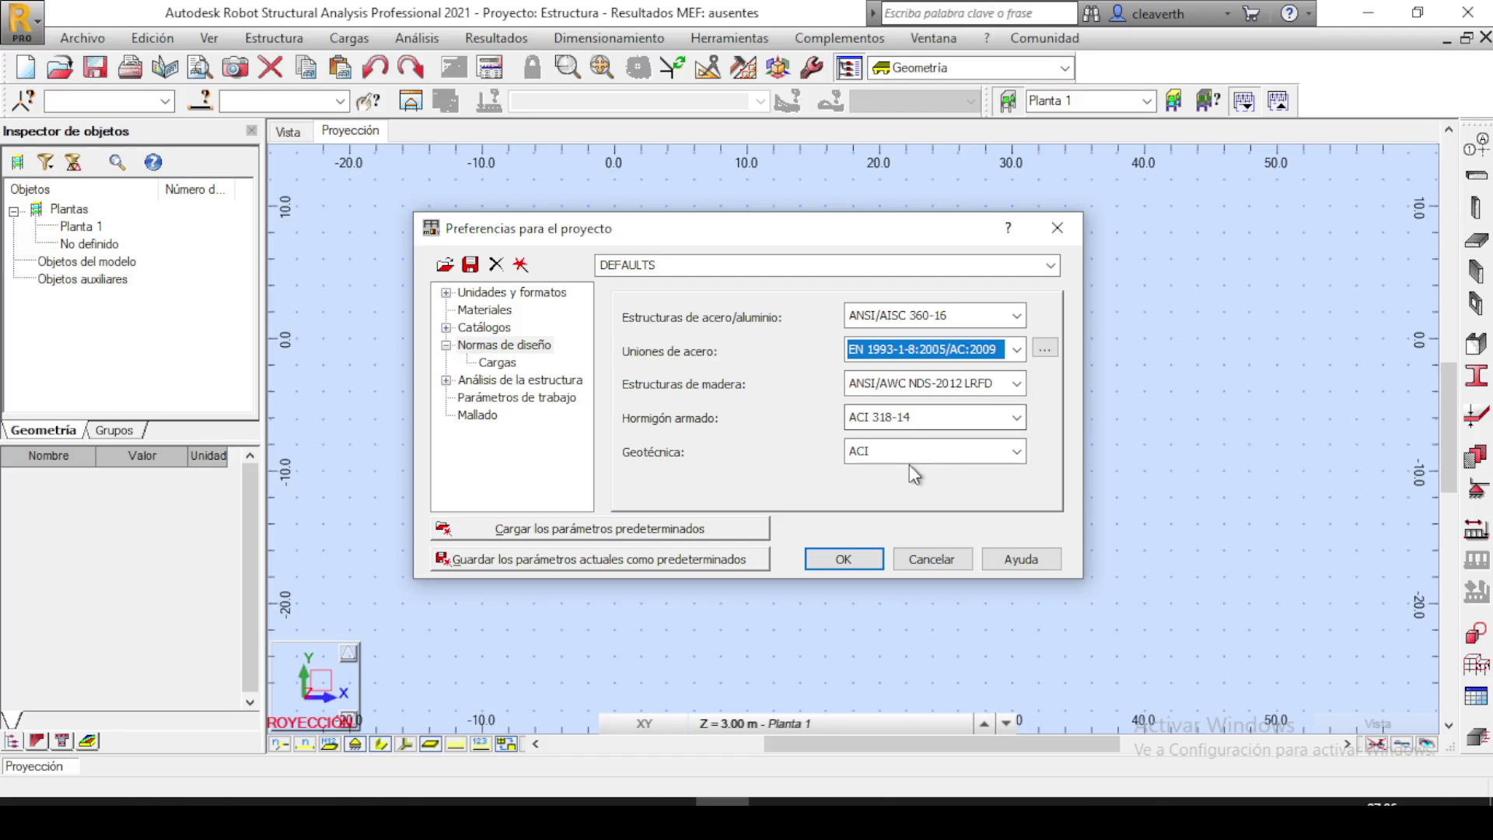
Review the codes for load combinations, climatic loads and seismic loads, and return to the design codes overview.
left_click(495, 366)
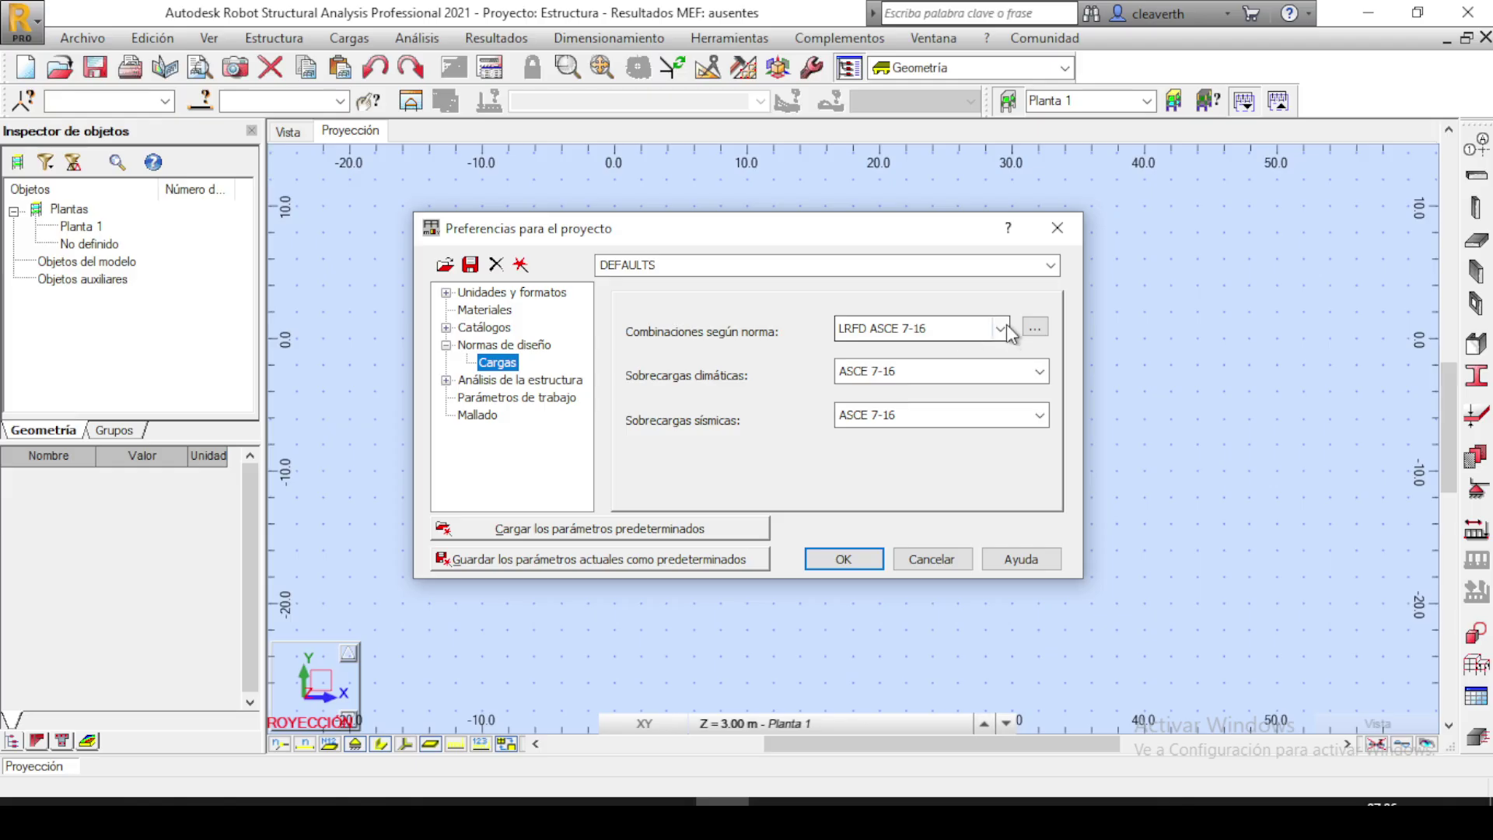
left_click_drag(751, 226, 765, 207)
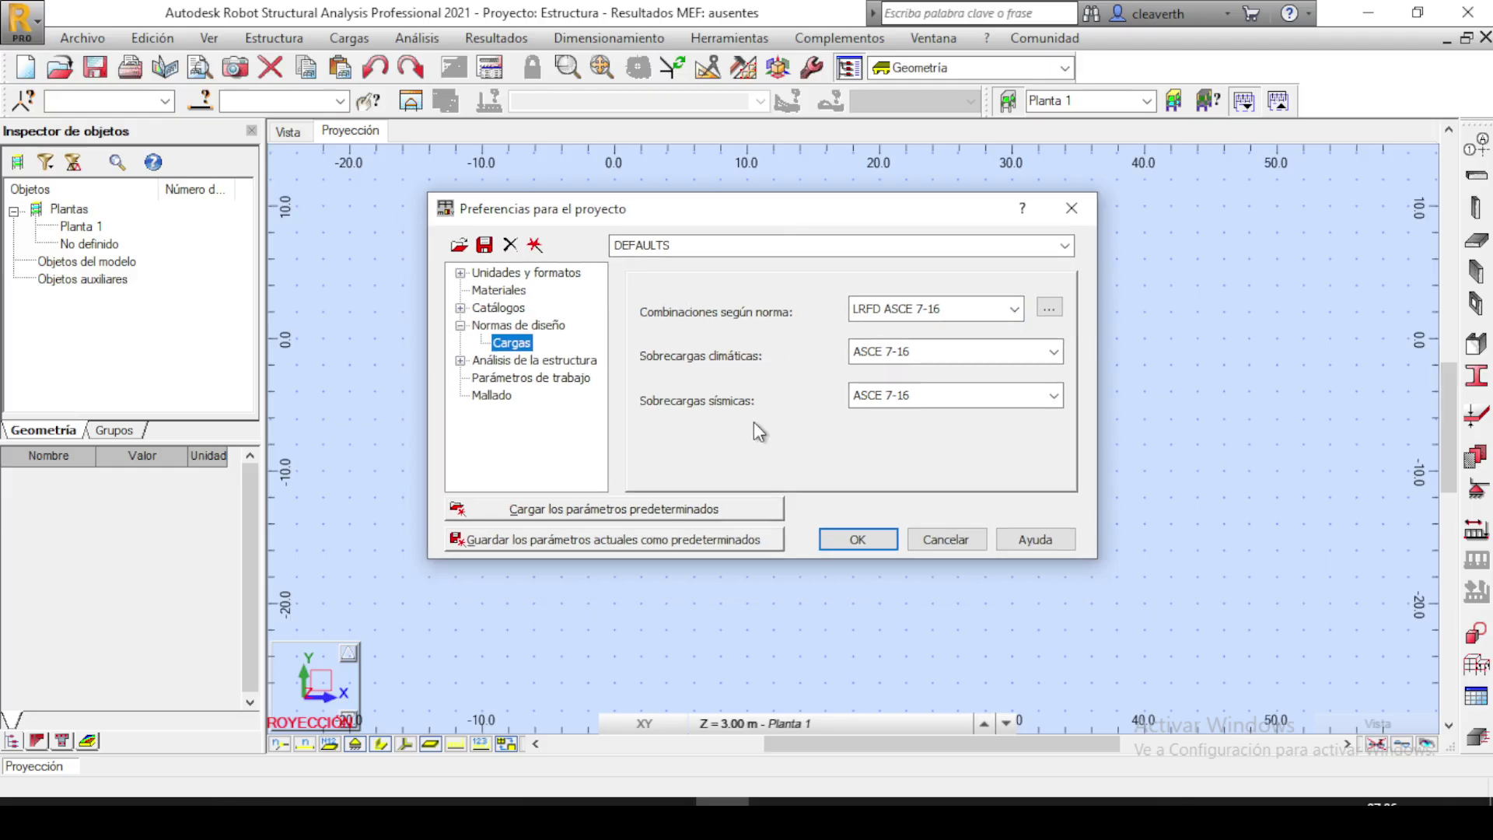
left_click(469, 325)
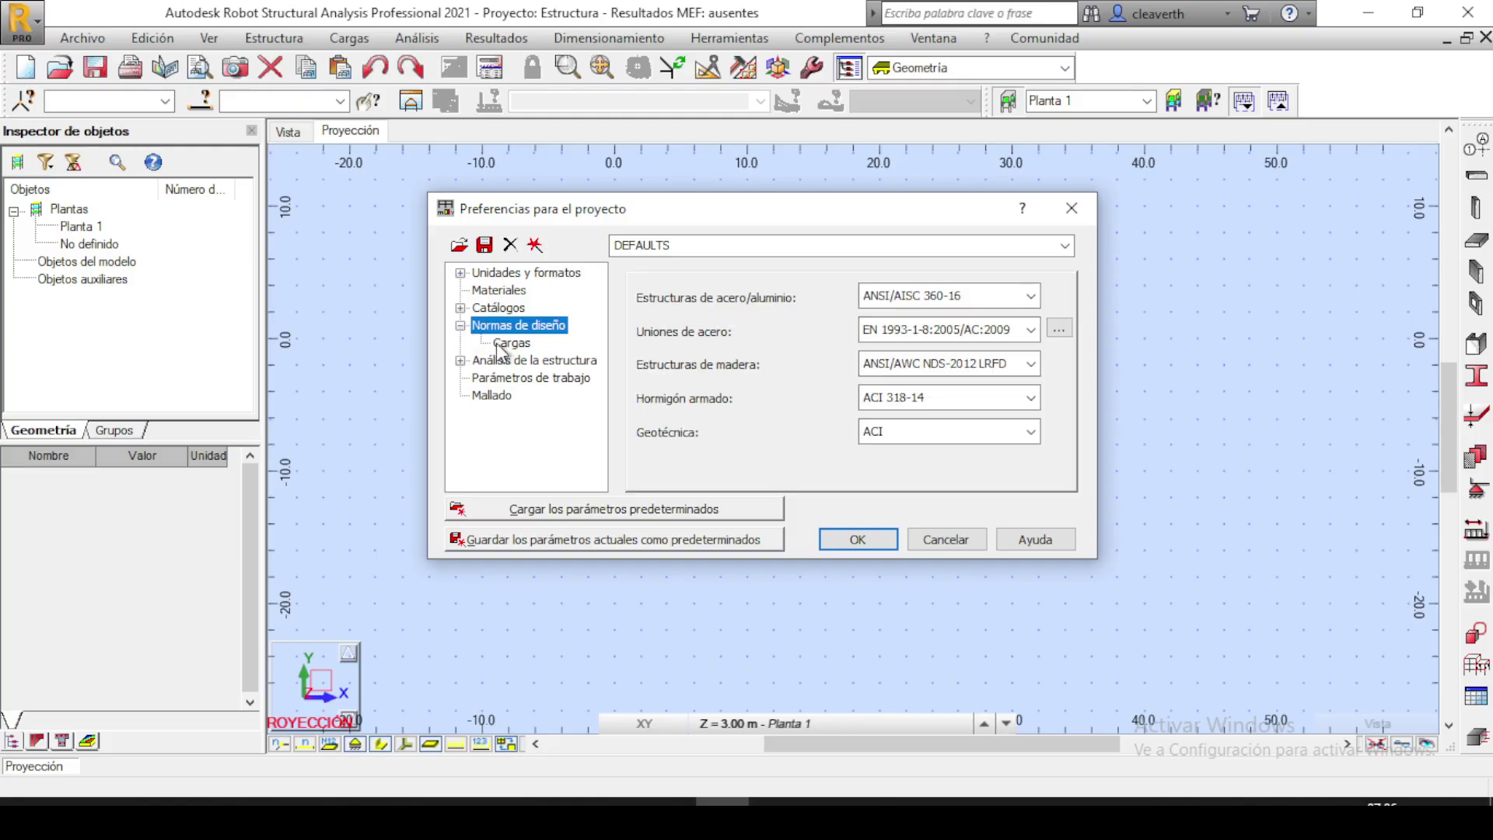
left_click(460, 326)
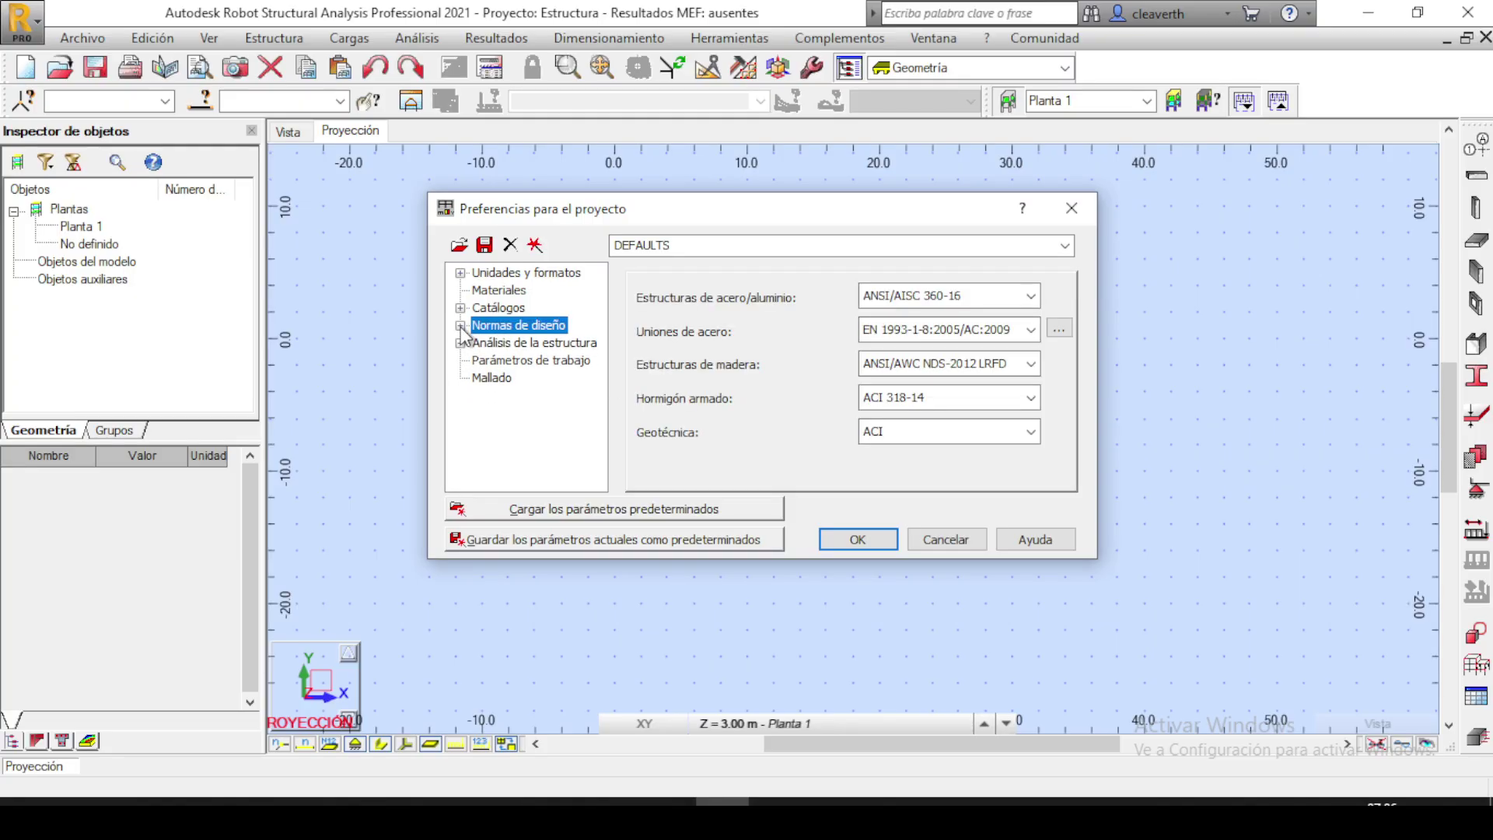
Review the structural analysis preferences, including the equation-solving methods, along with the work parameters and meshing options.
left_click(491, 344)
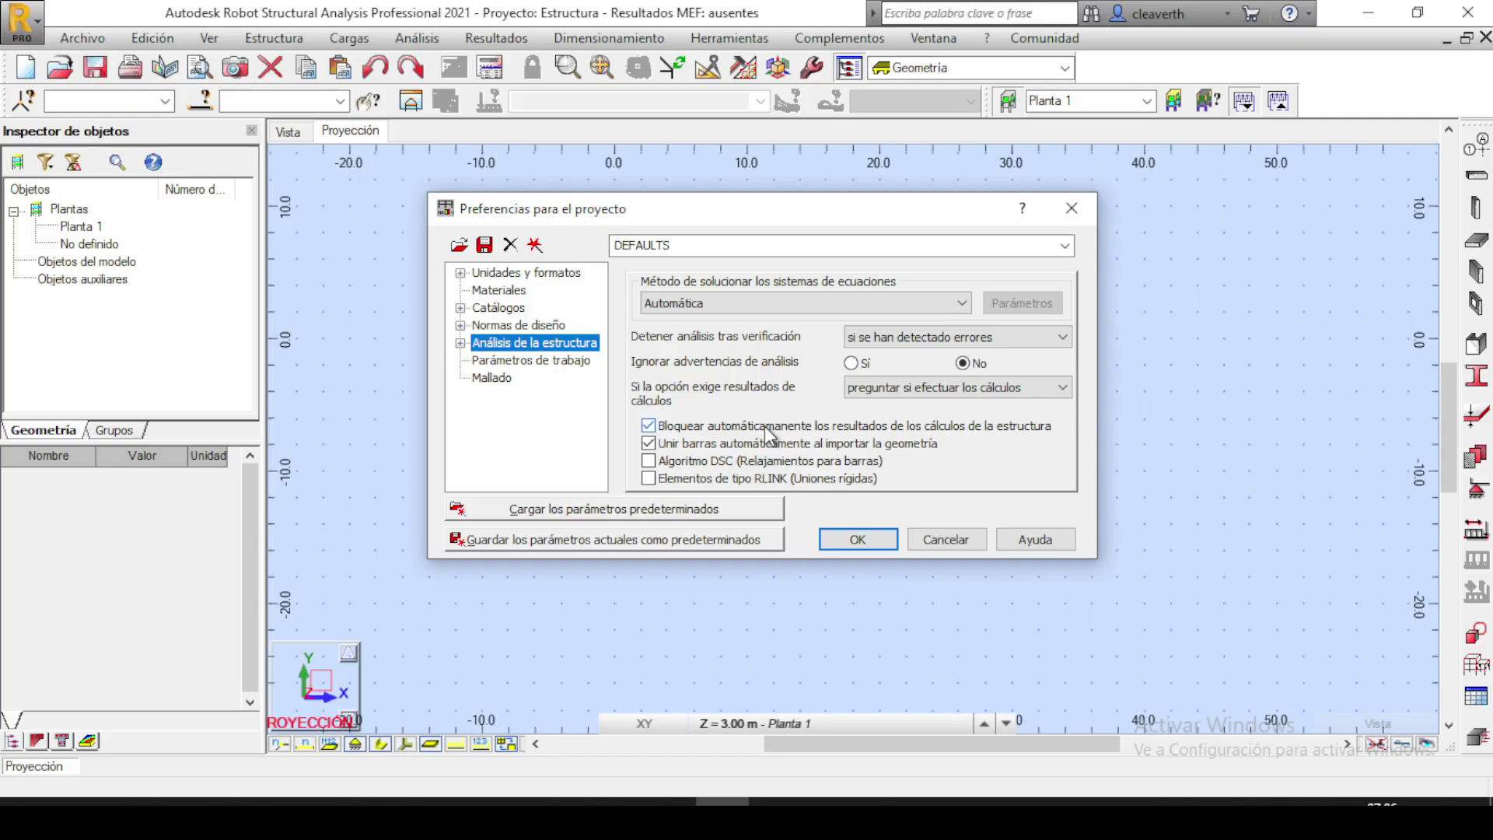
left_click(961, 303)
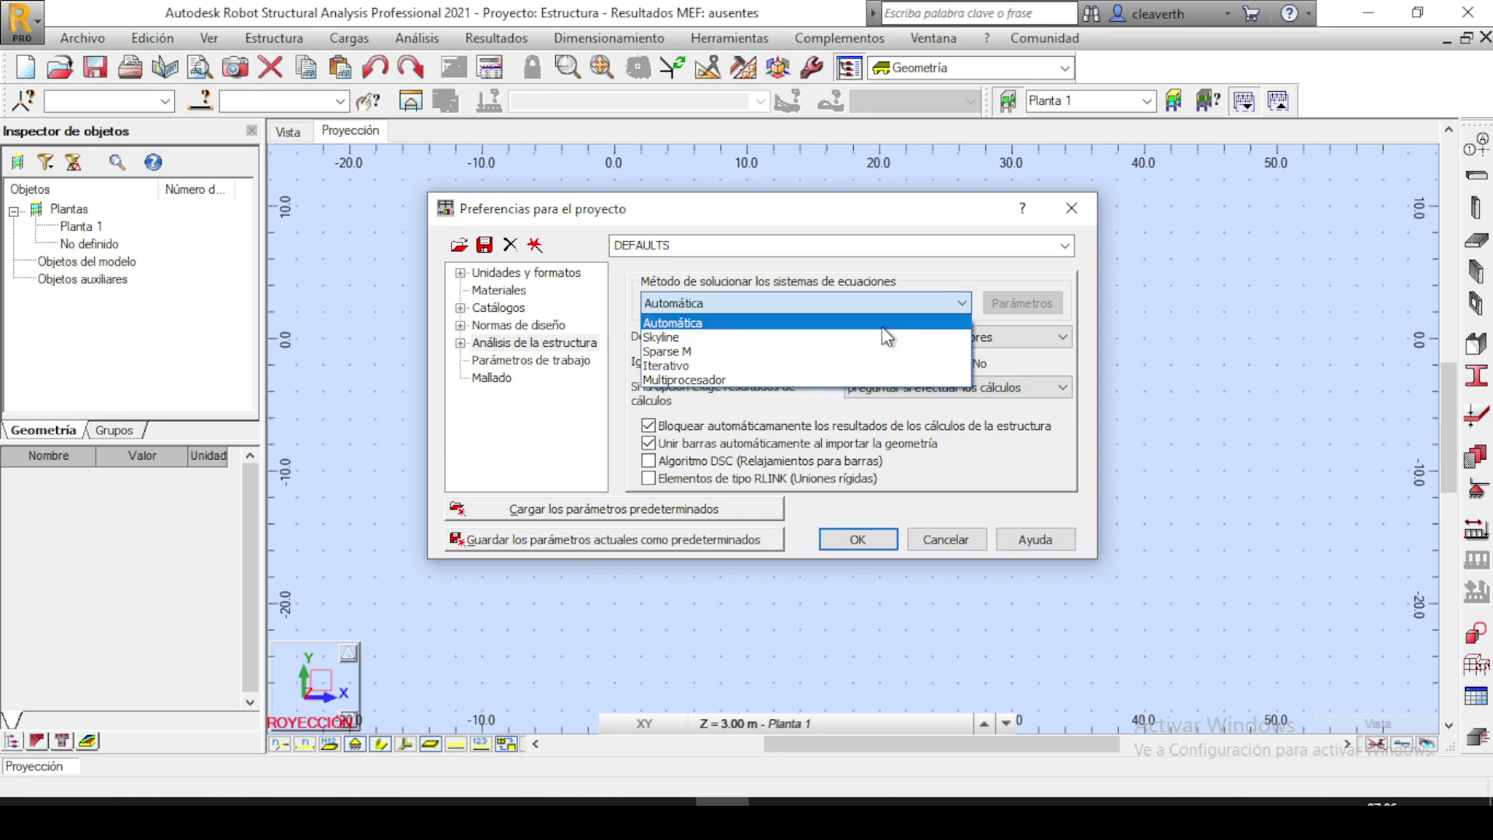
left_click(963, 303)
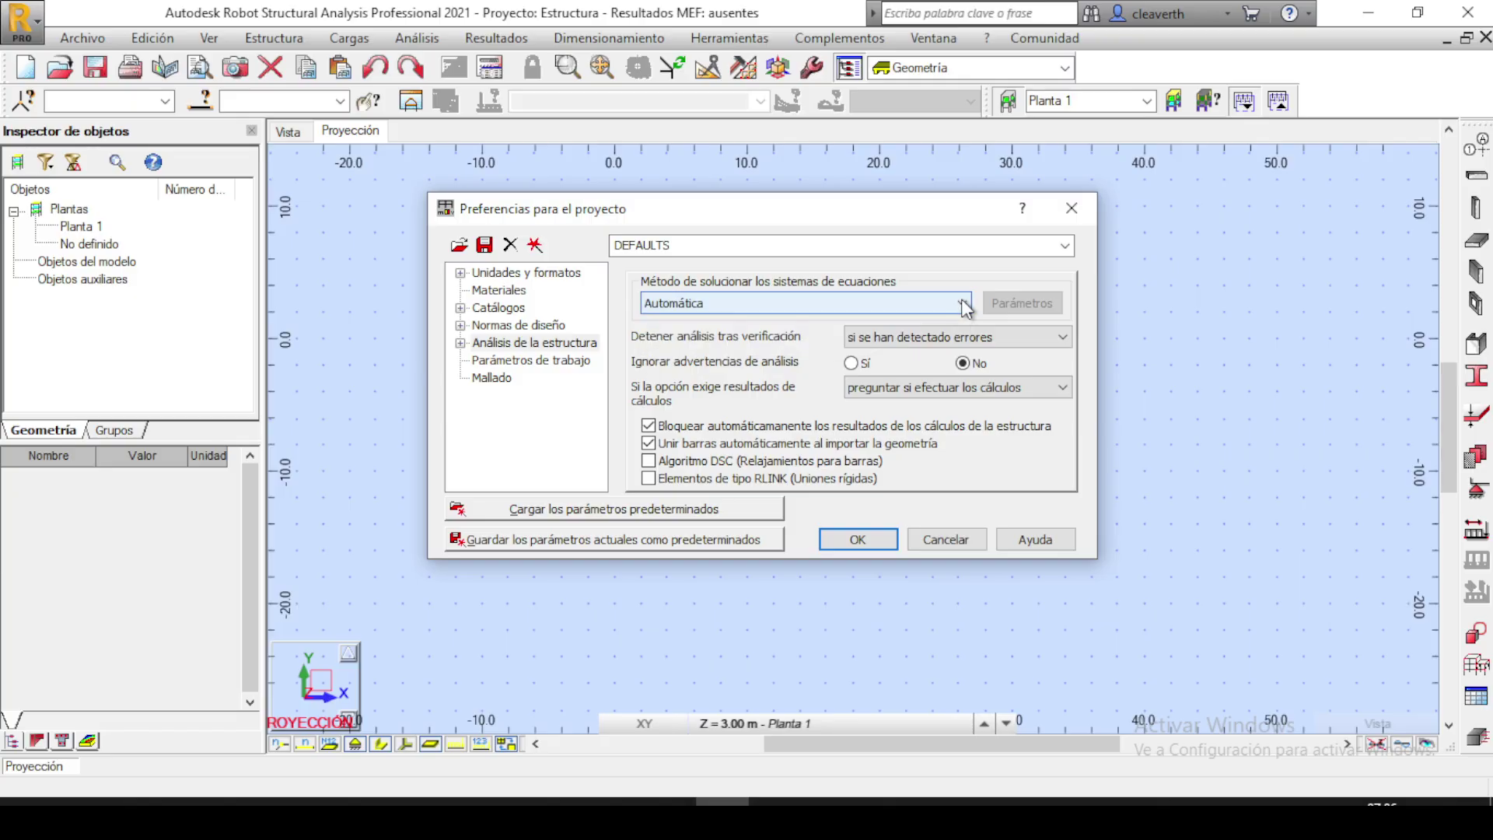
left_click(963, 304)
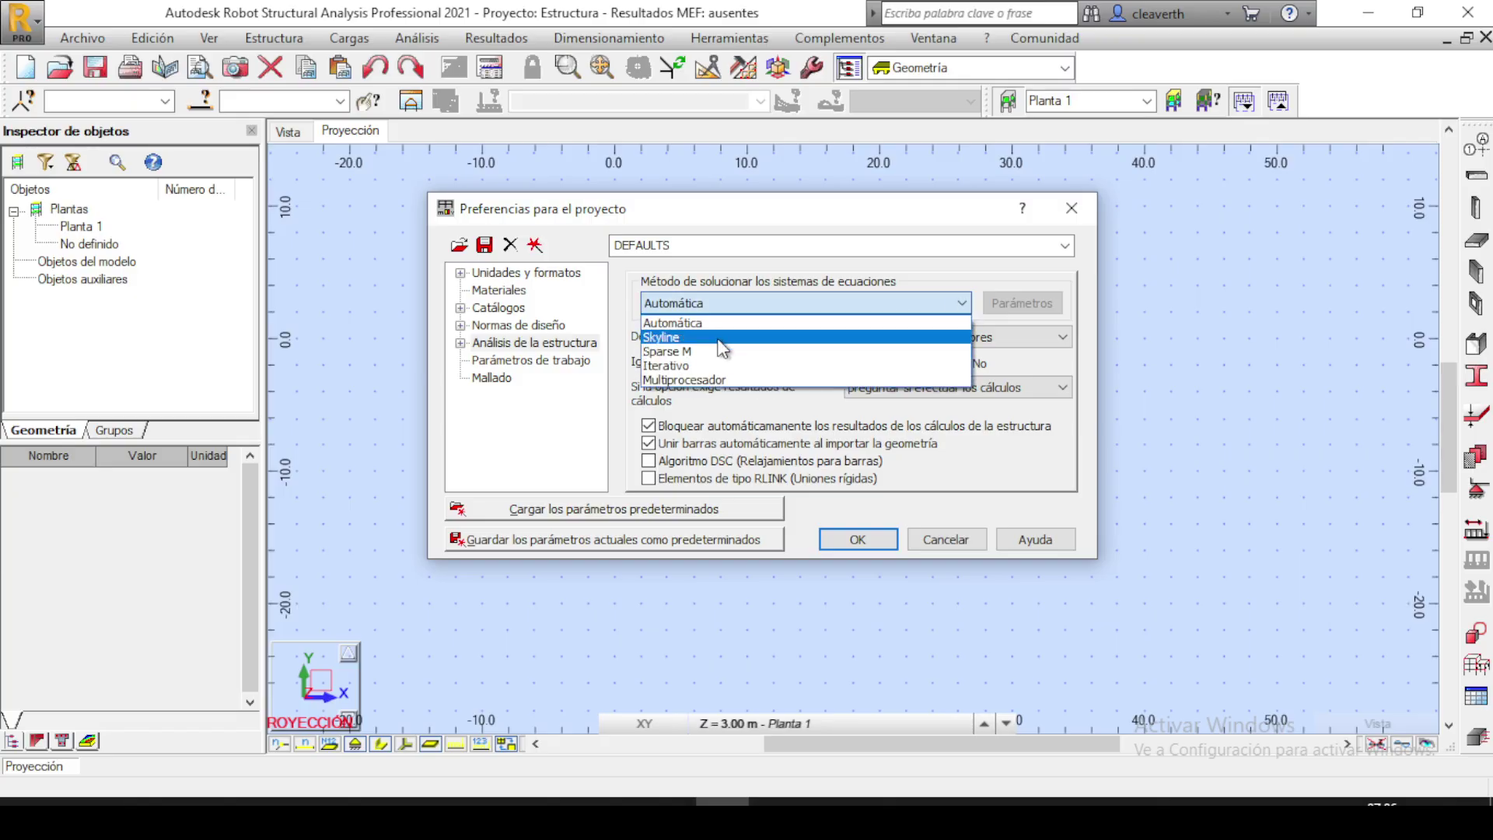
left_click(962, 308)
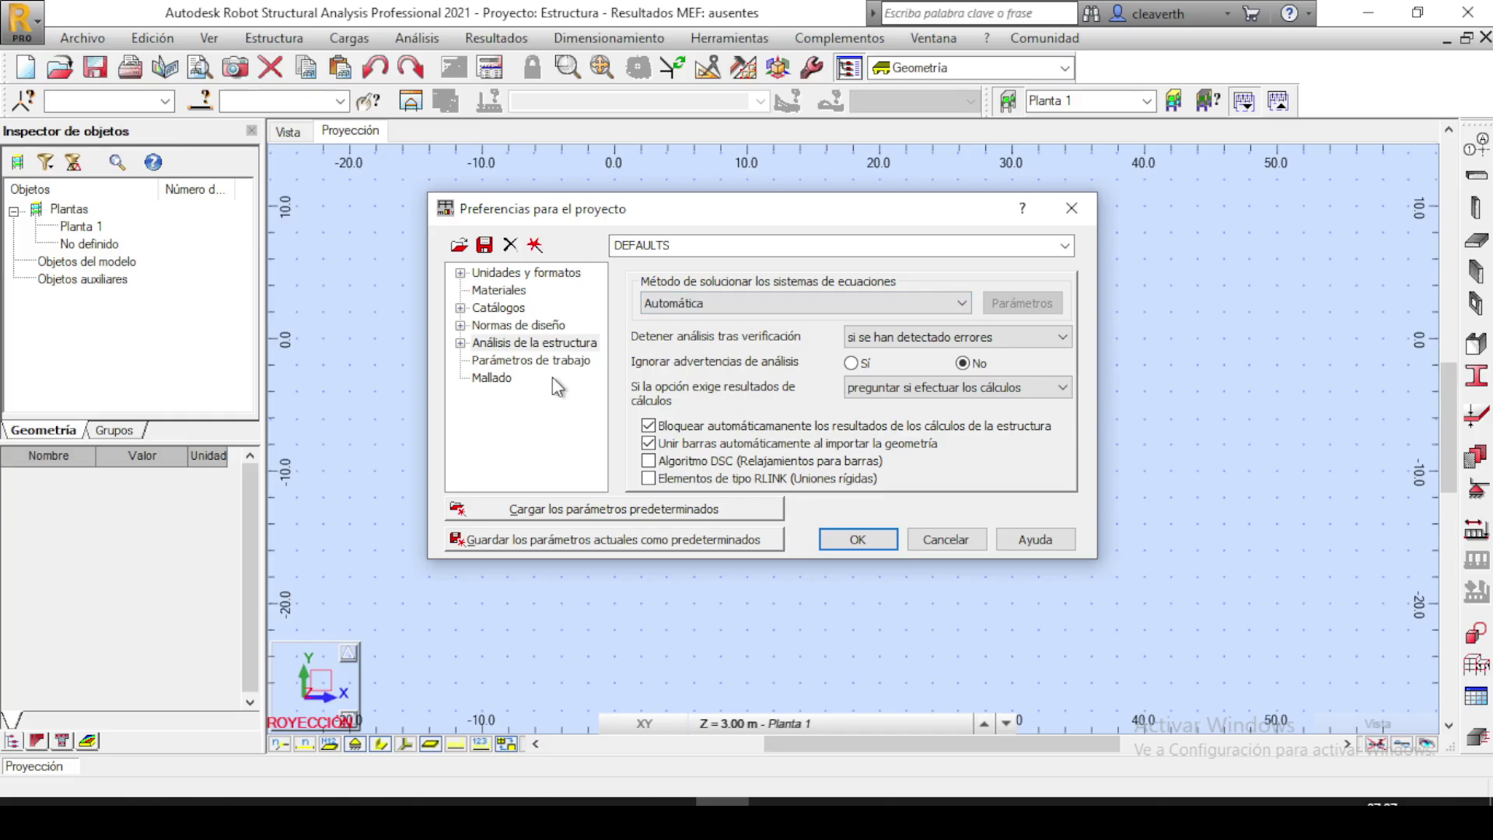
left_click(529, 362)
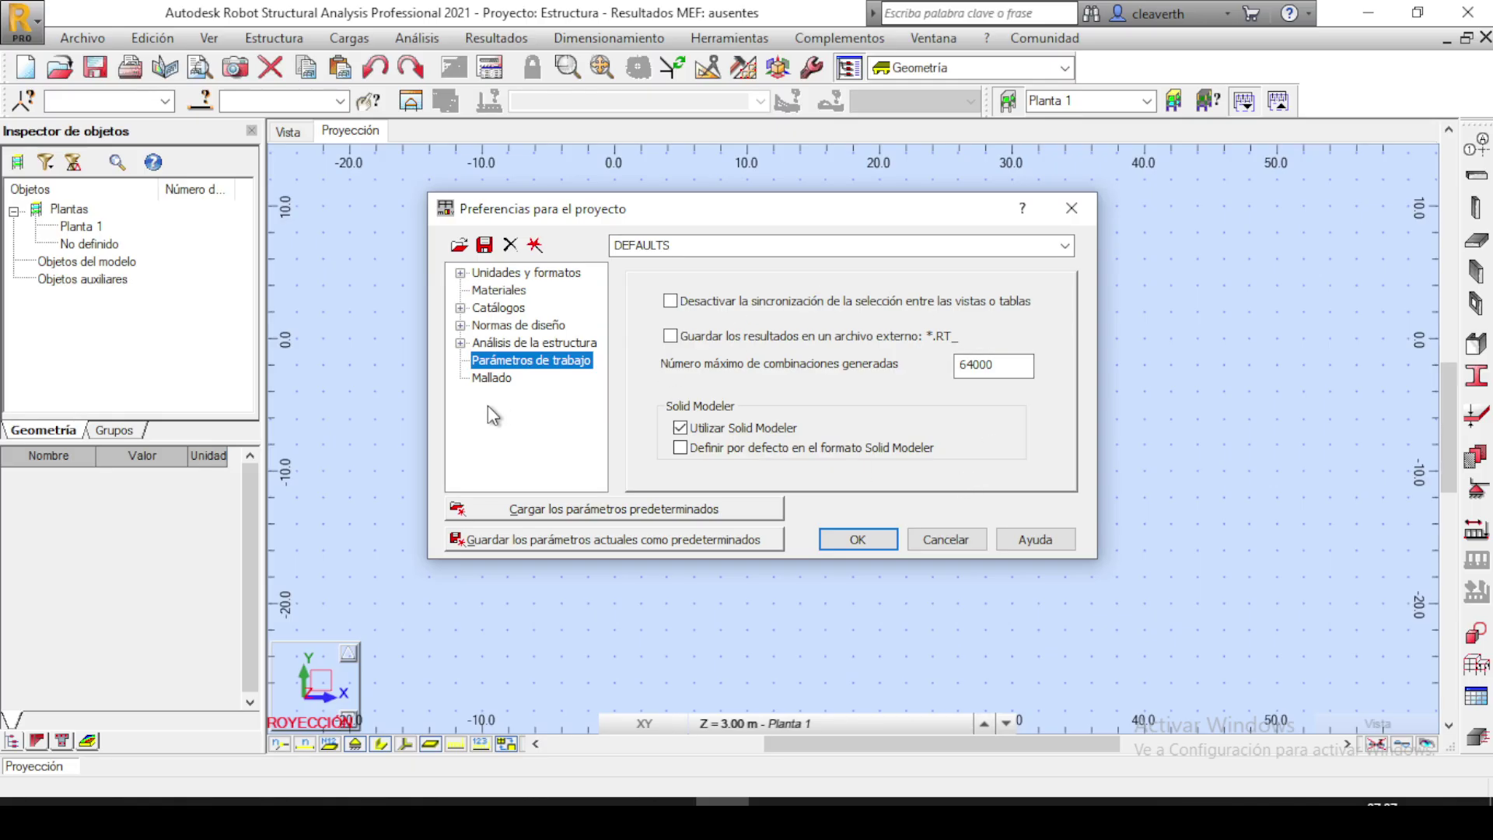
left_click(496, 379)
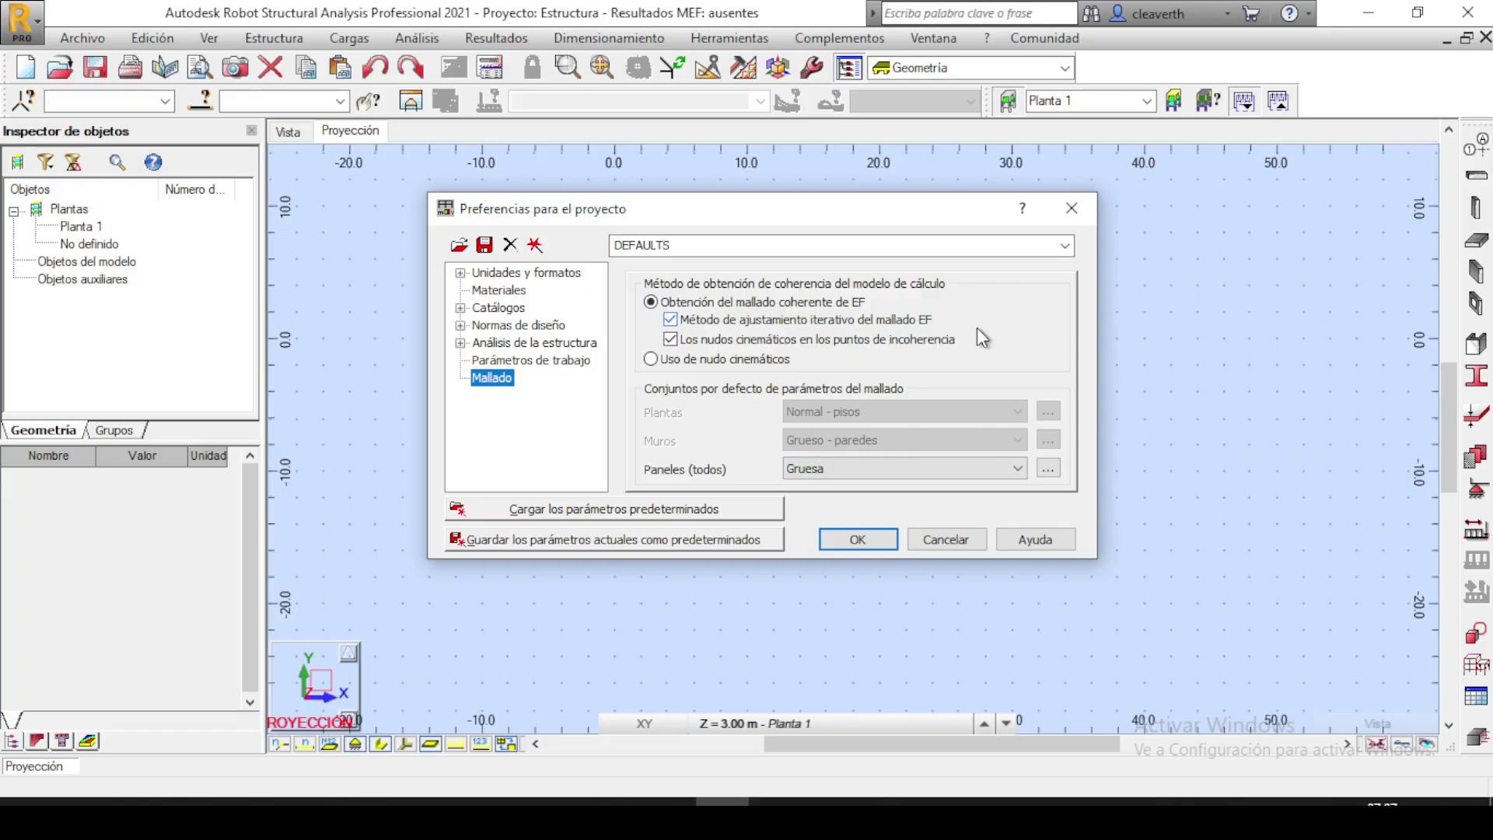
Set all default units to the metric system and accept the project preferences.
left_click(519, 274)
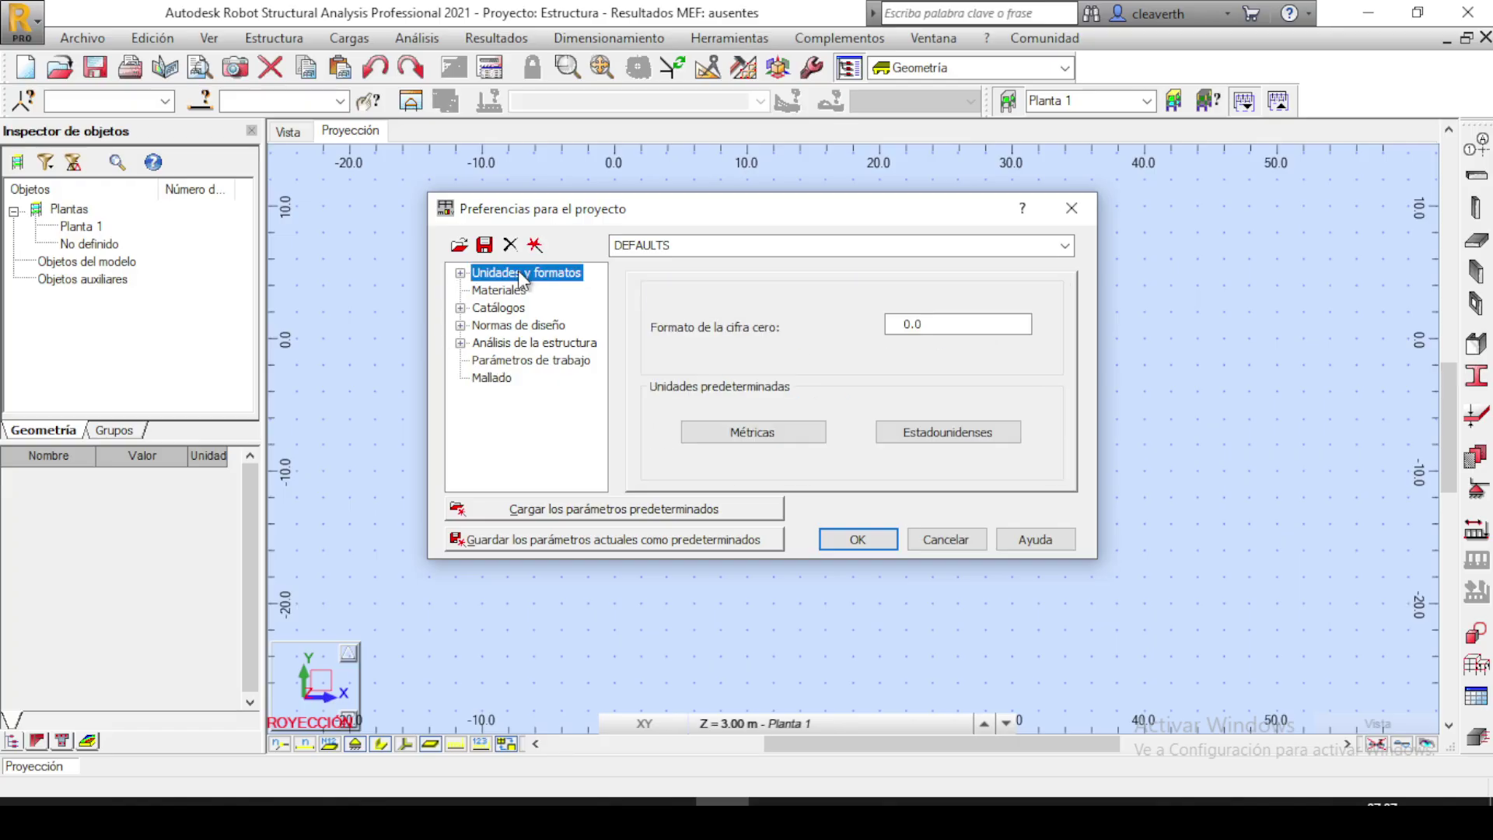
left_click(781, 432)
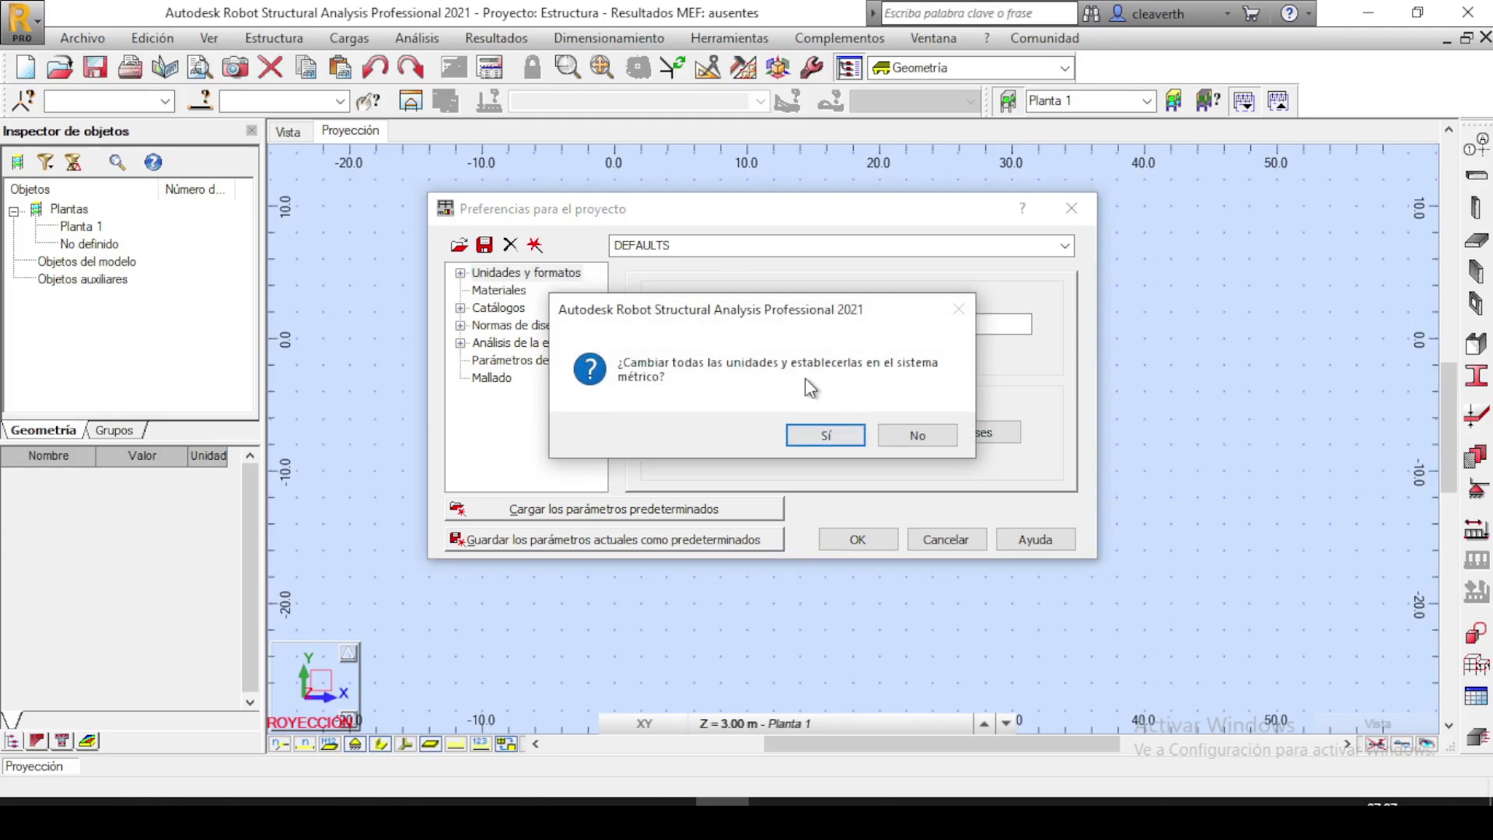
left_click(829, 435)
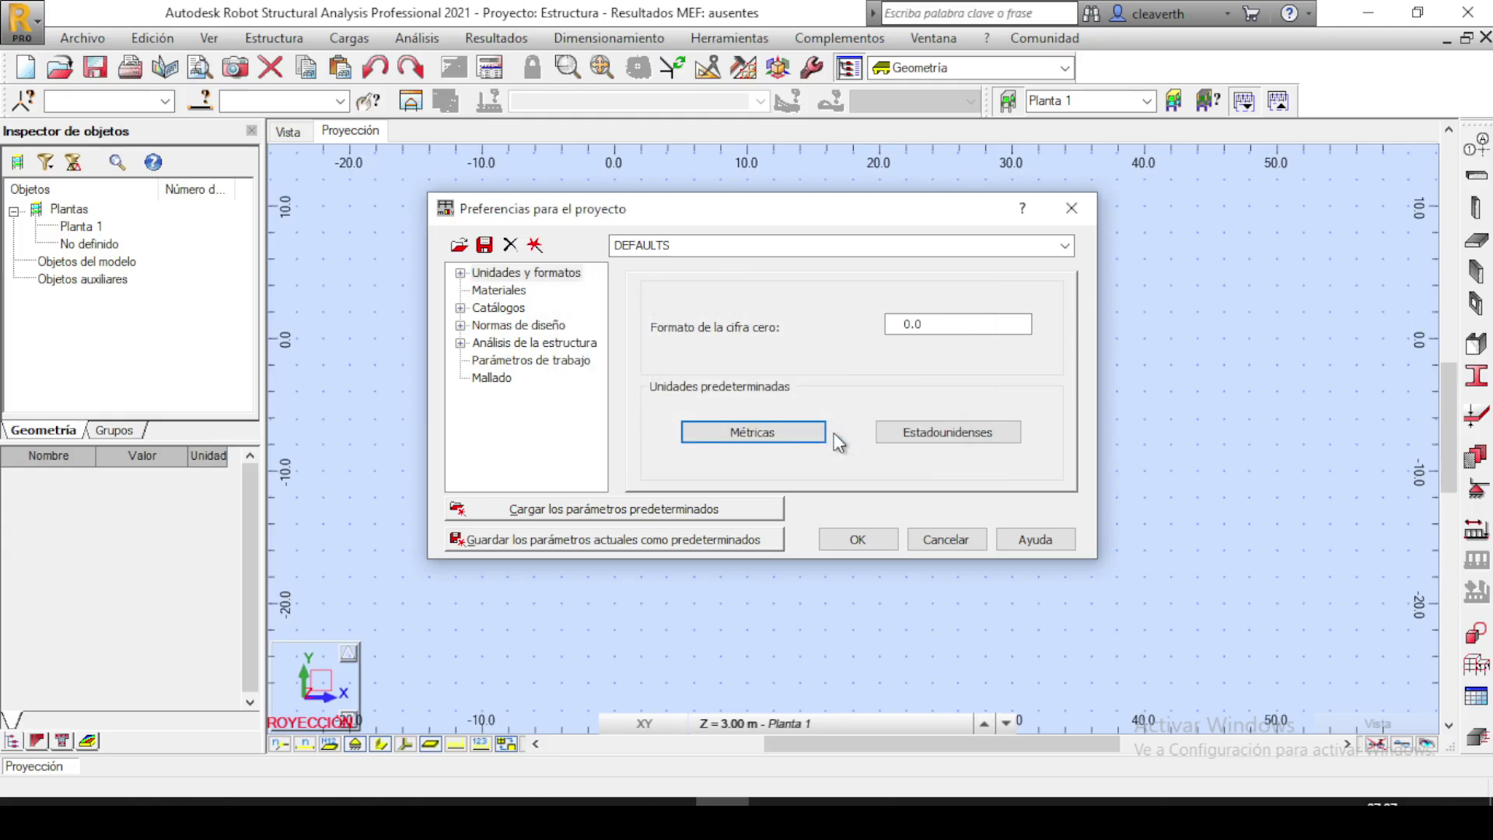
left_click(858, 541)
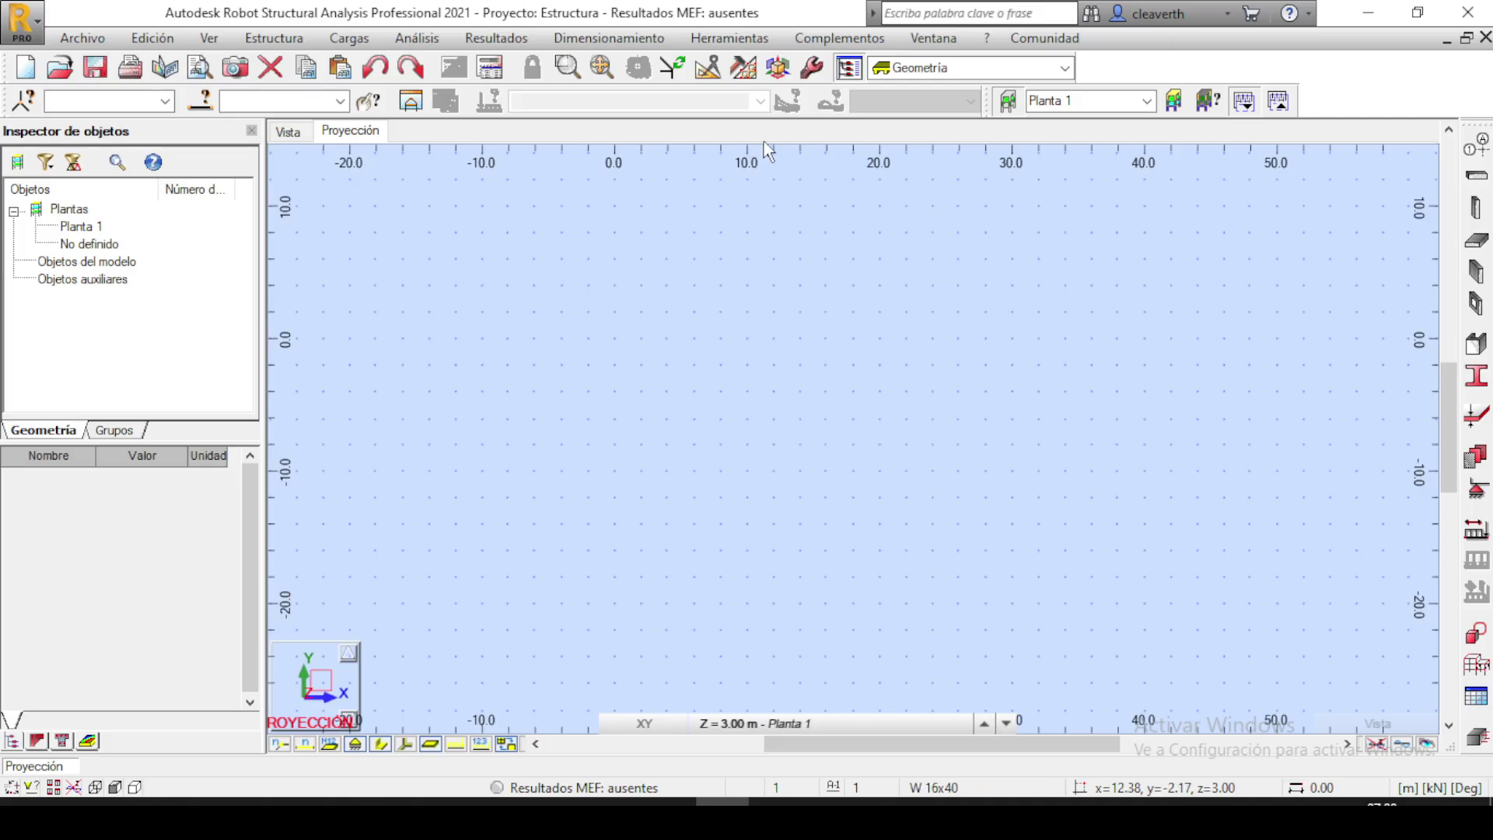
Reopen the project preferences to view the saved preference sets, and close them without choosing another set.
left_click(812, 68)
left_click(674, 192)
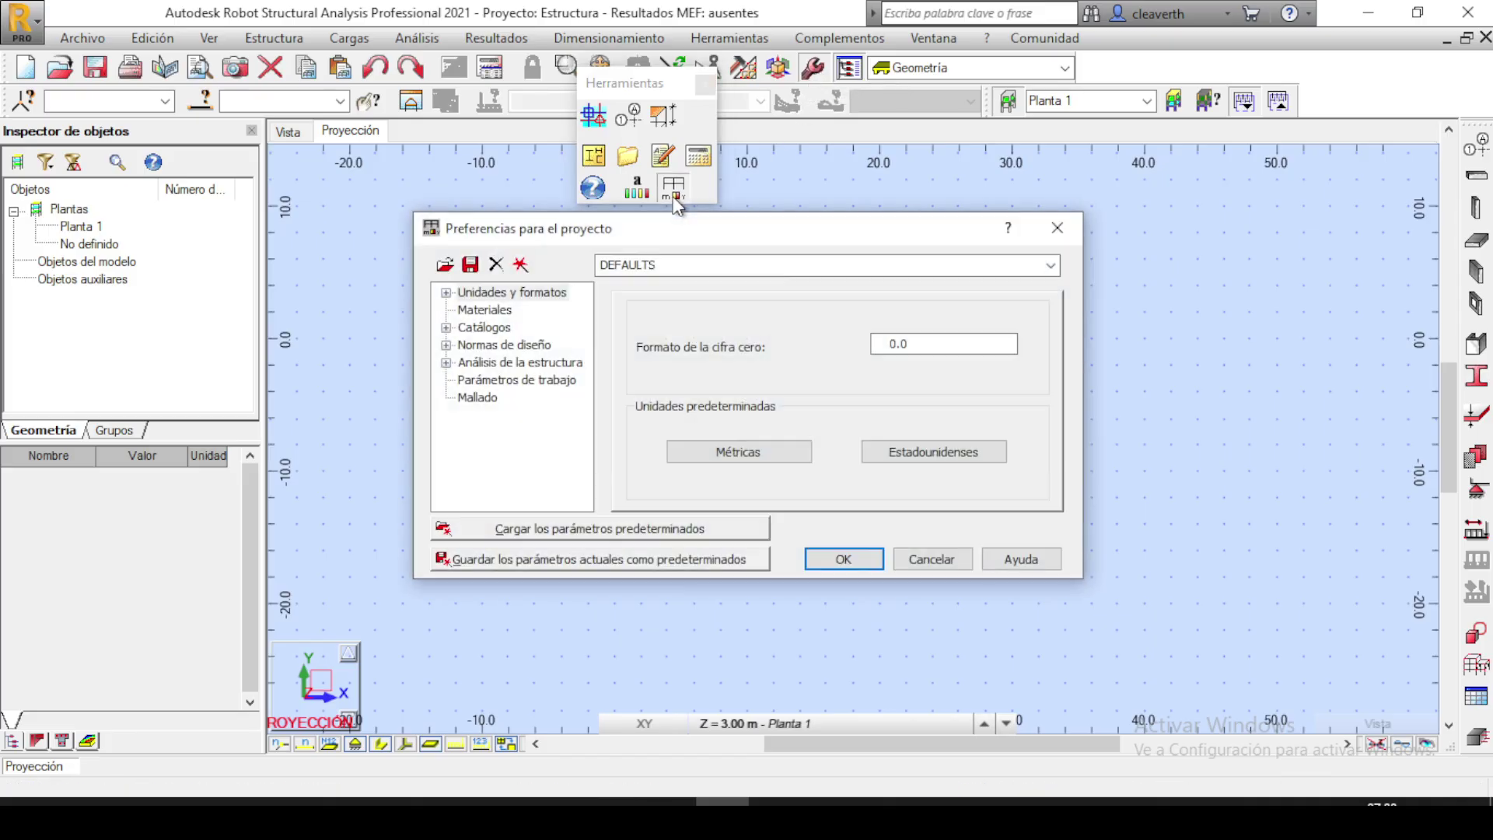
left_click(1049, 265)
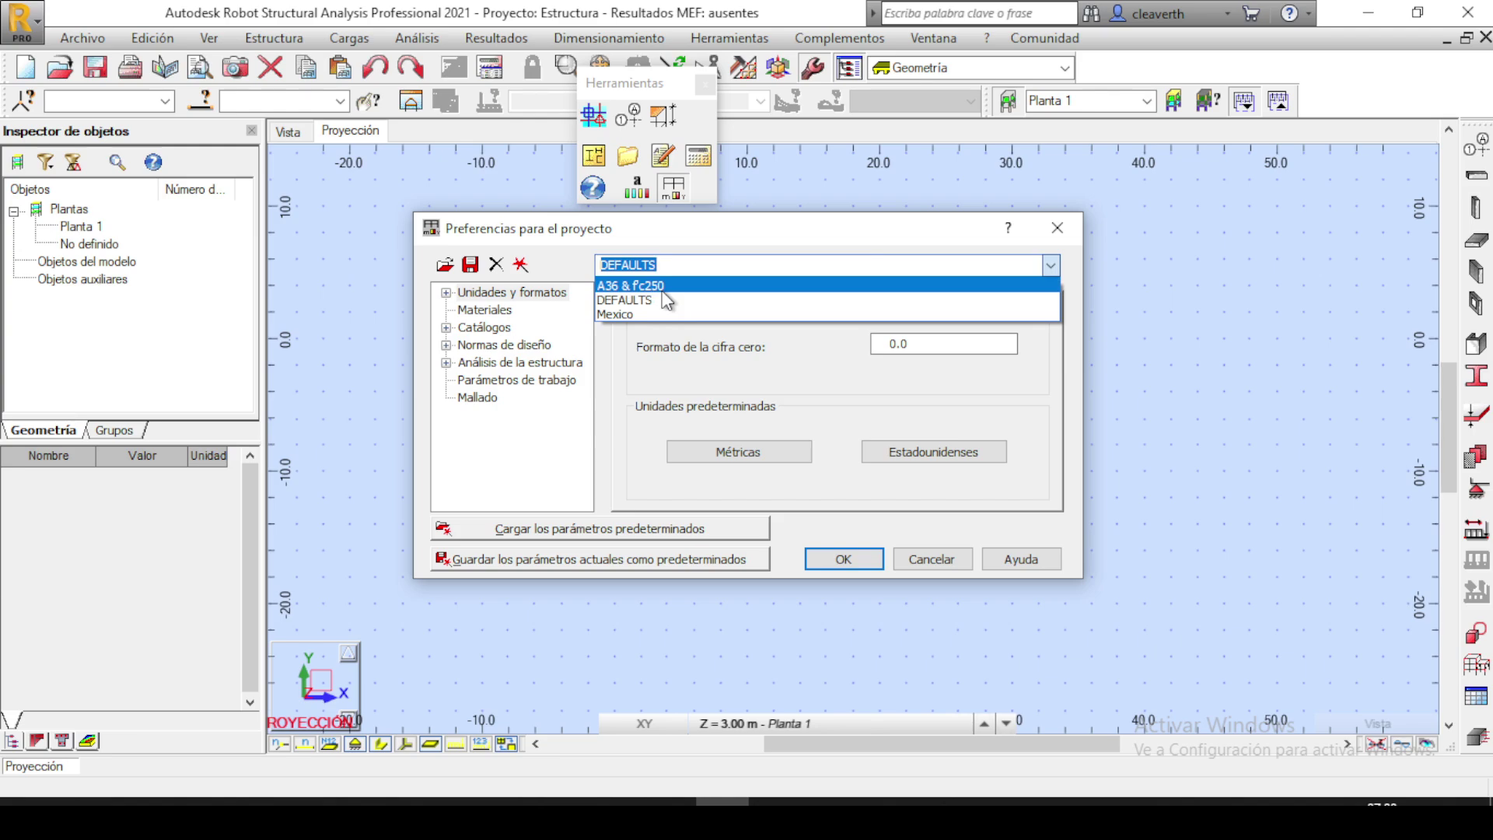
left_click(1057, 237)
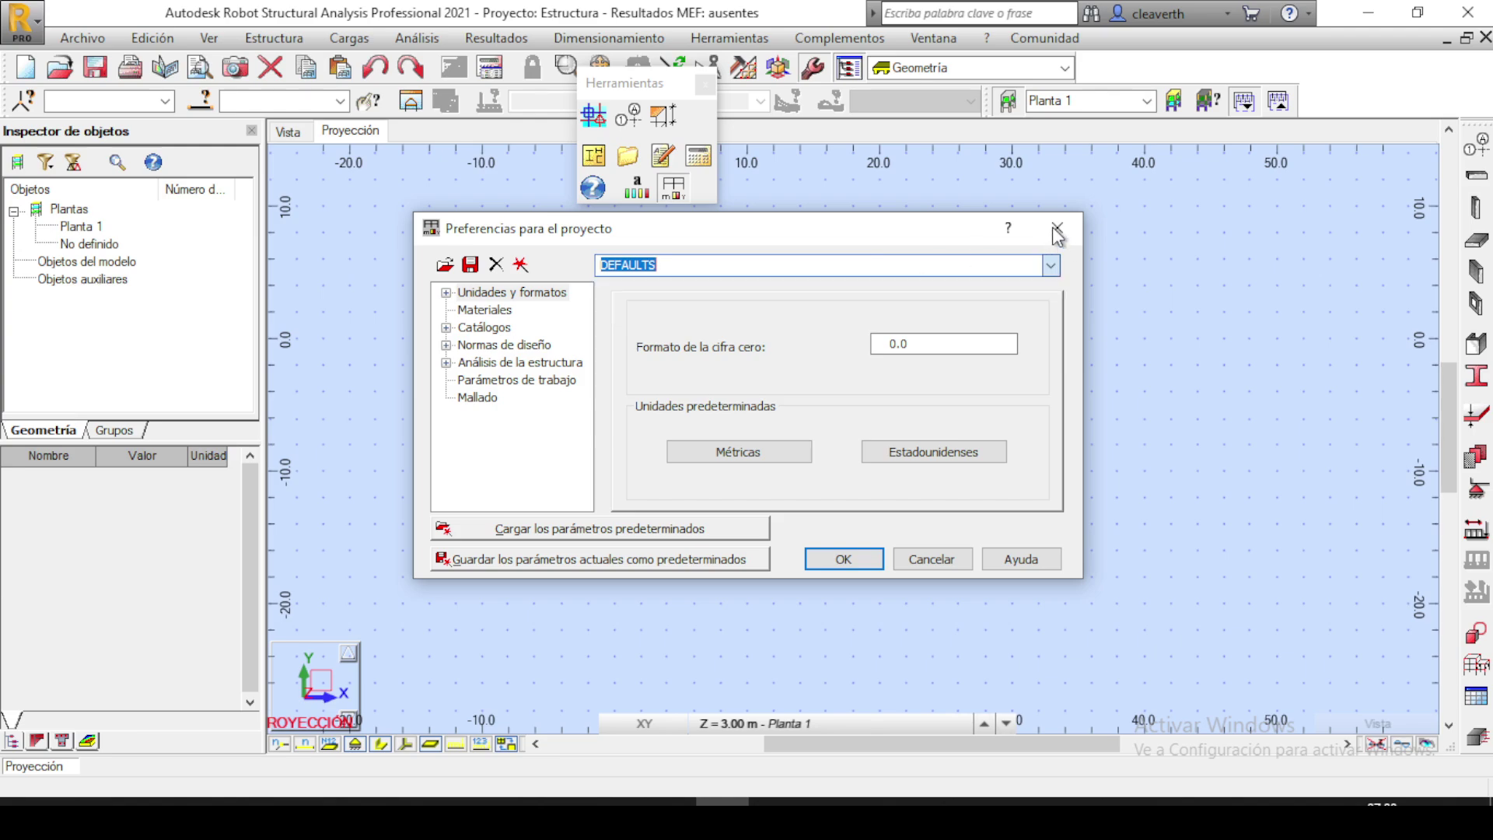
left_click(1059, 235)
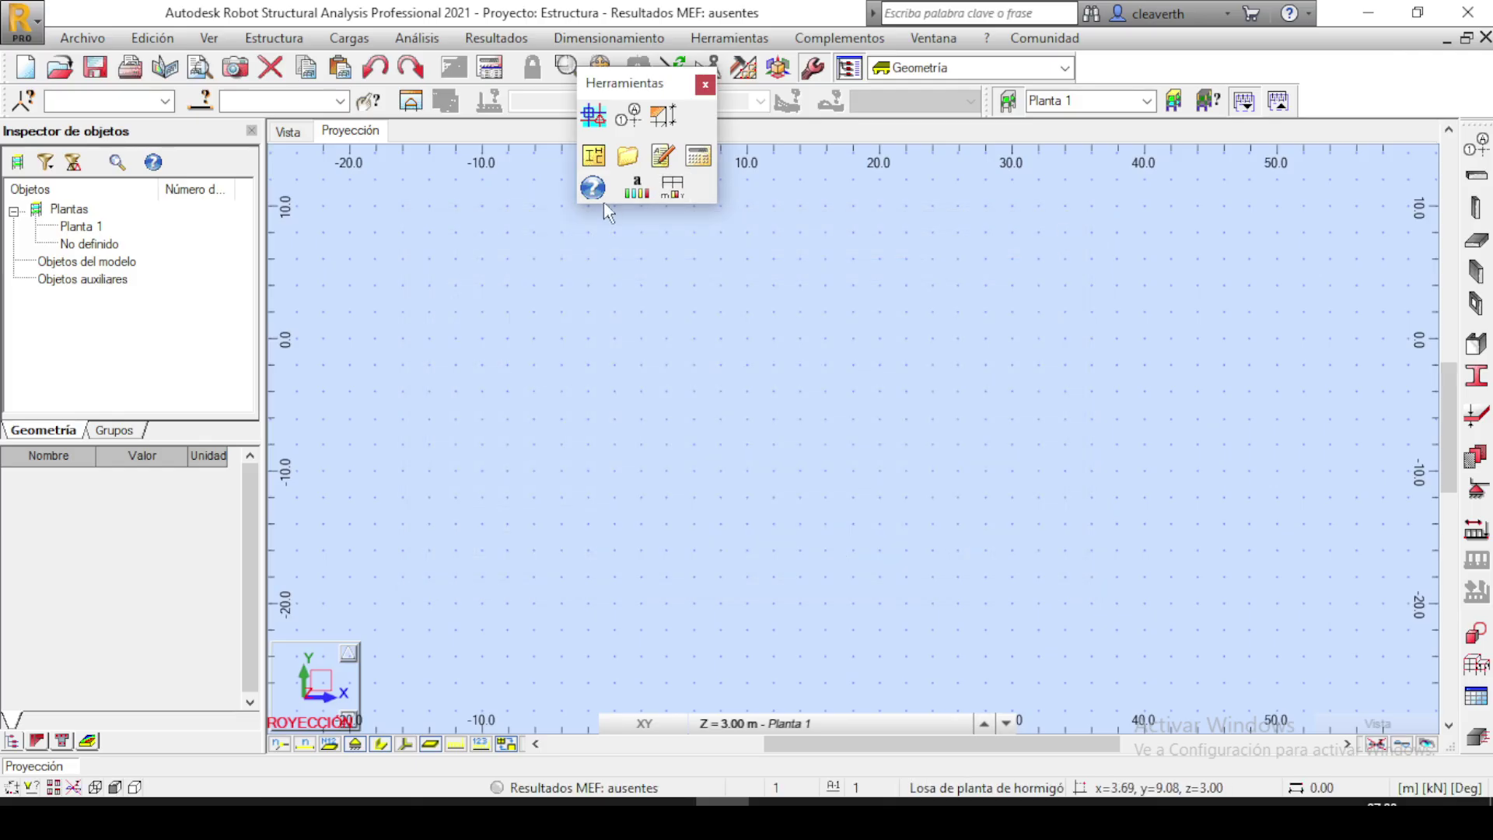
View the program's general preferences, and close them together with the floating Herramientas and Edición toolbars.
left_click(637, 189)
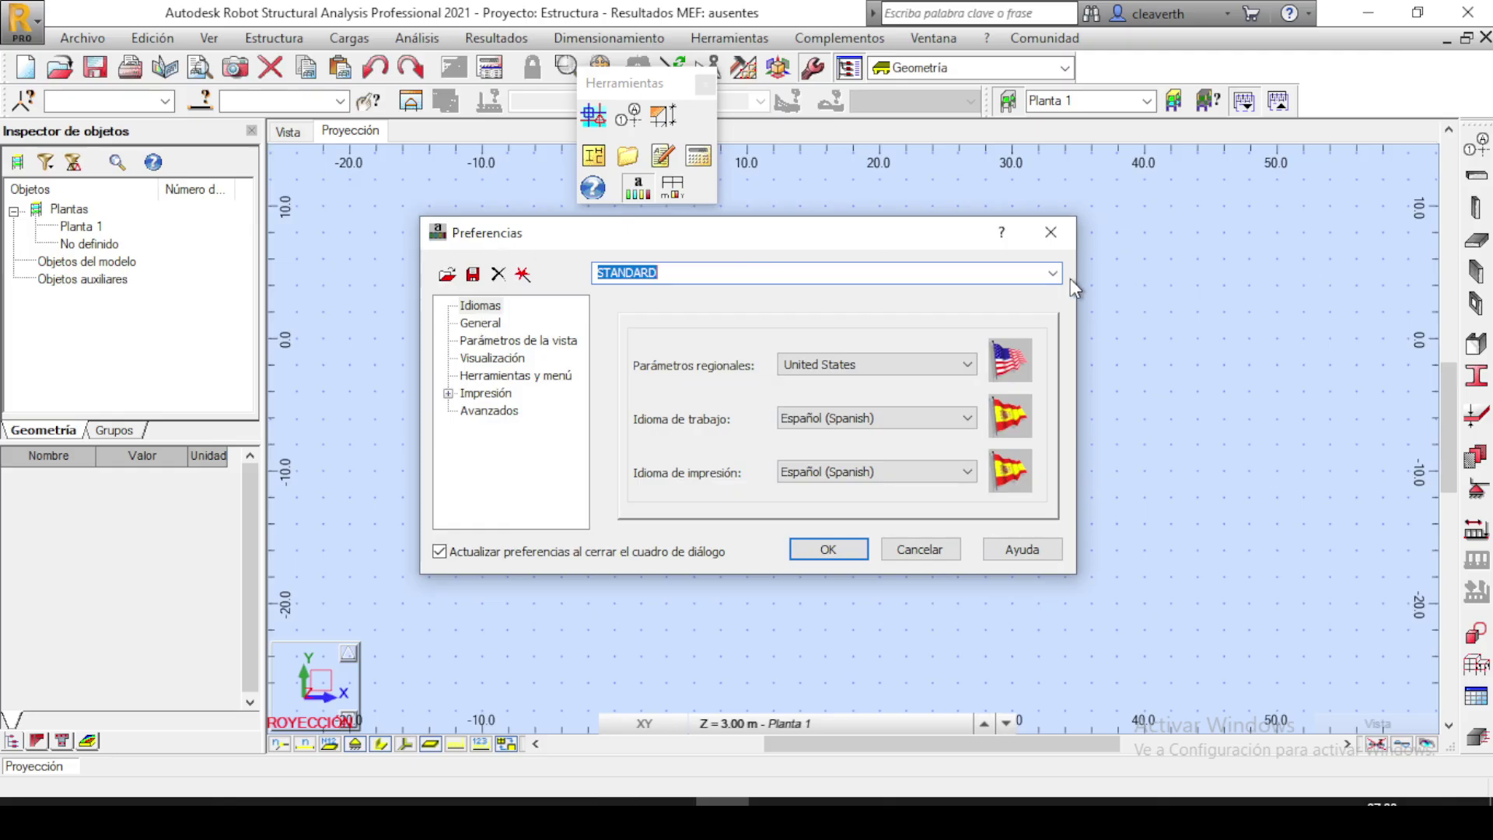
left_click(1051, 232)
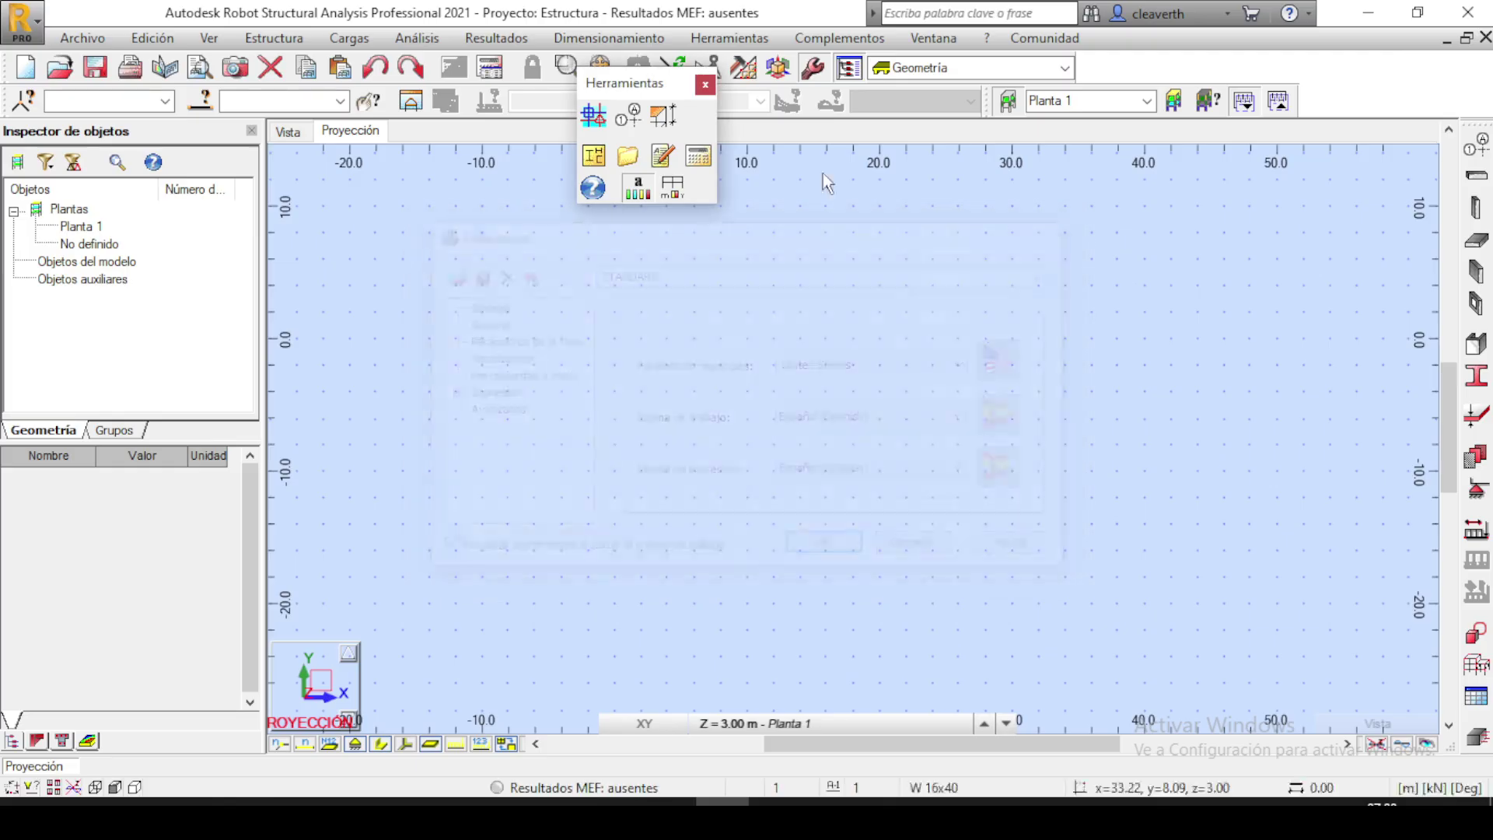
left_click(702, 87)
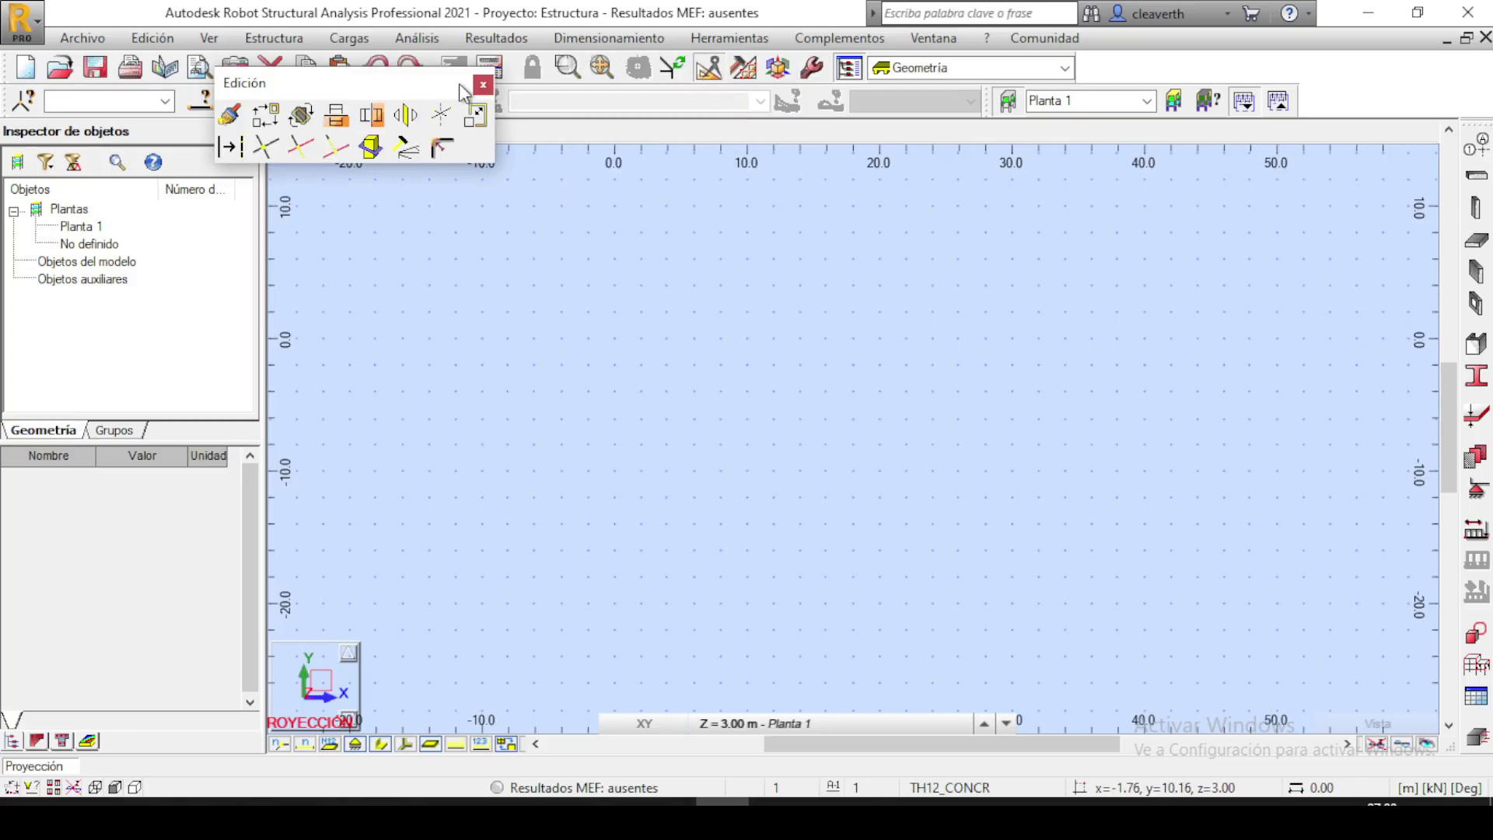
left_click(483, 84)
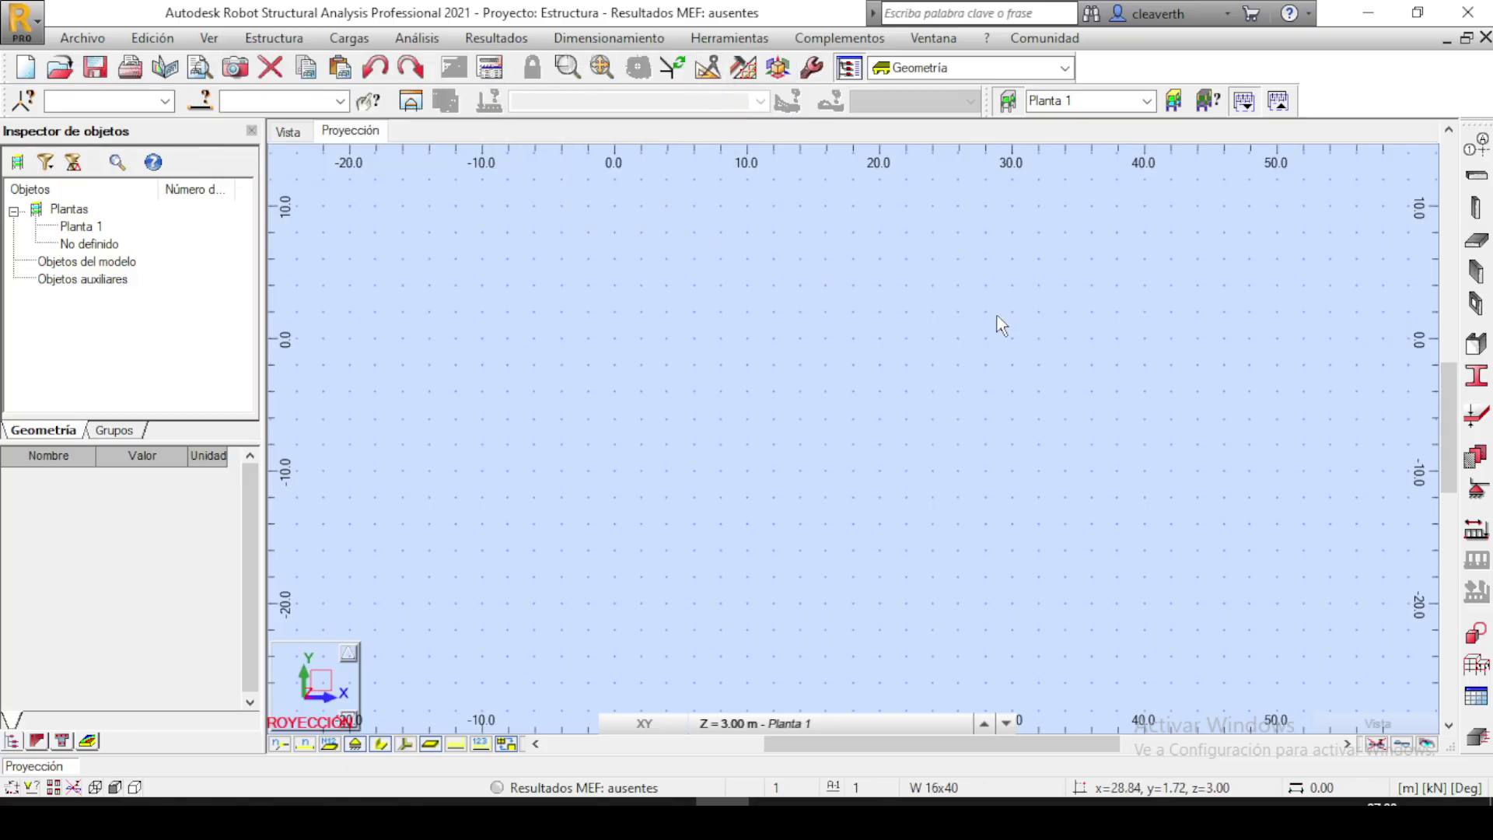